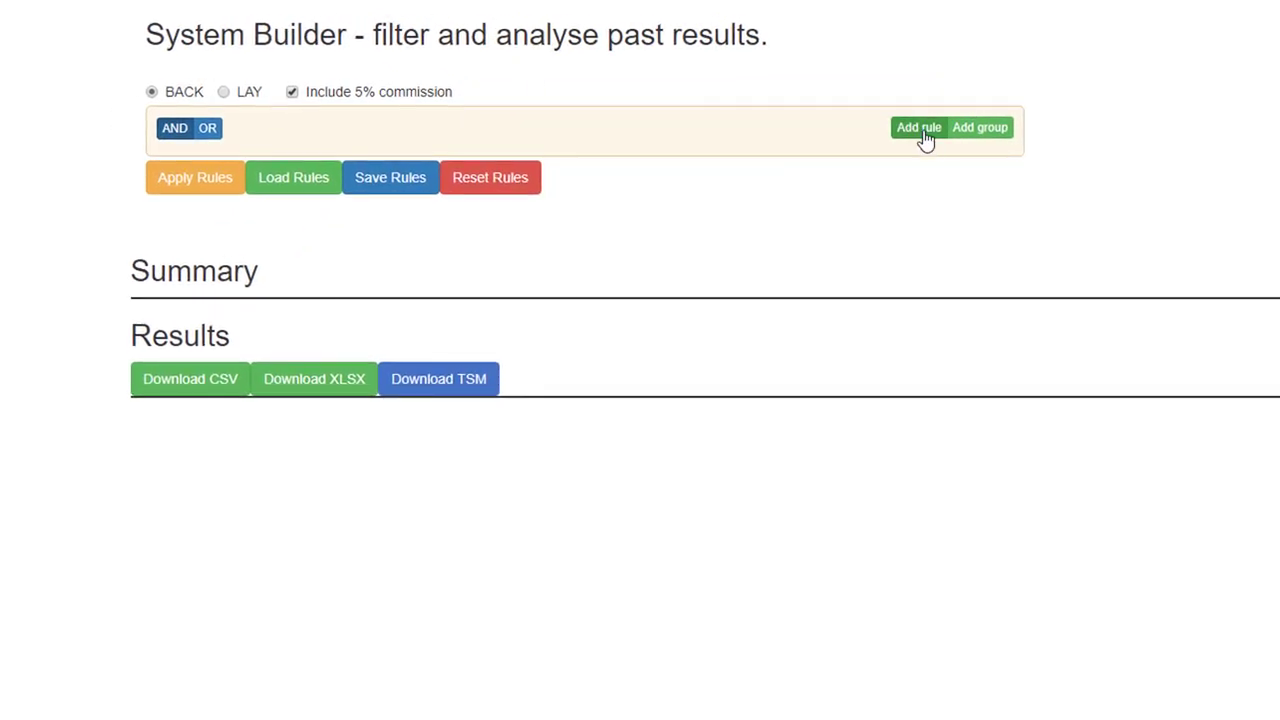
Add a rule and try a Race Date greater-or-equal filter, stepping the calendar back before abandoning it.
left_click(918, 130)
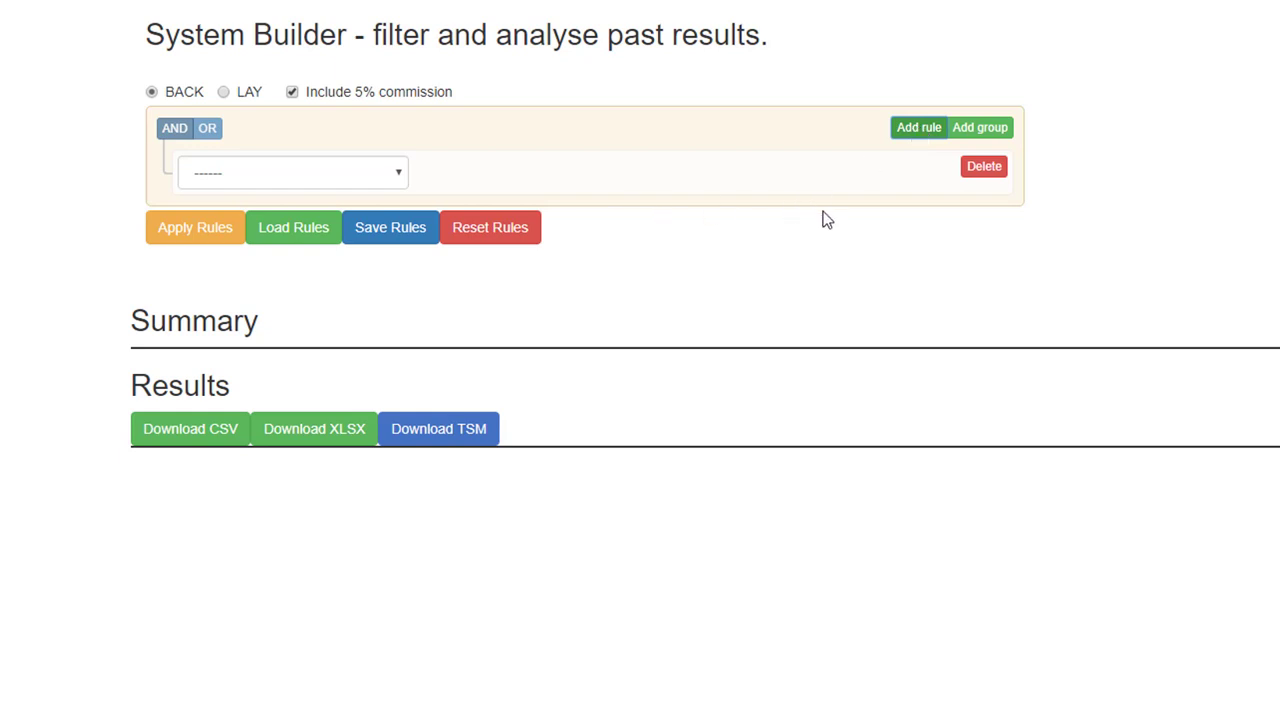
left_click(400, 170)
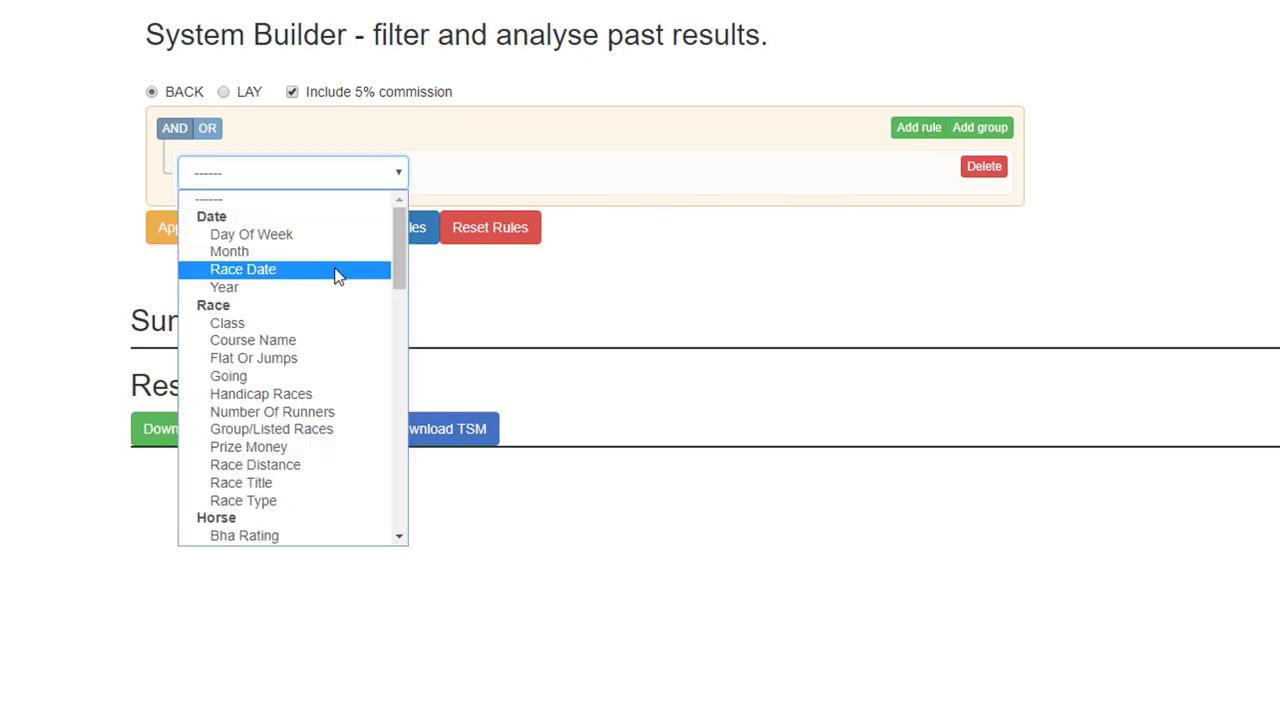
left_click(333, 272)
left_click(472, 176)
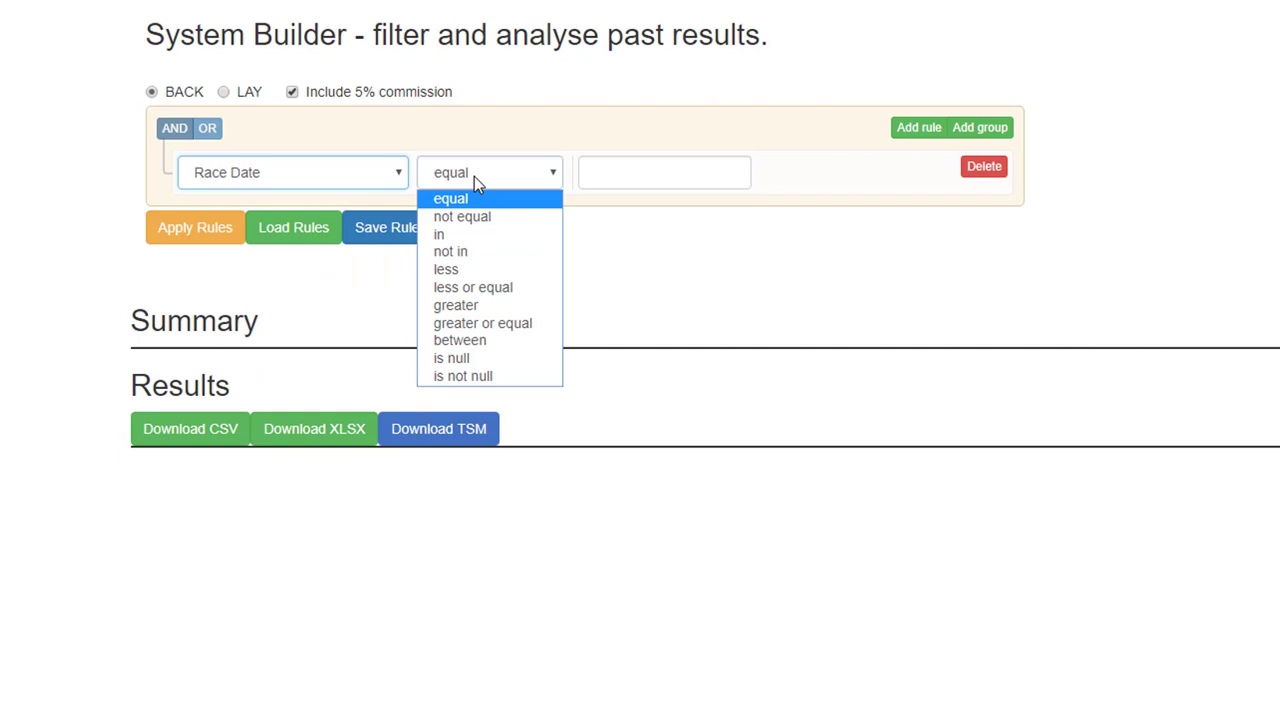
left_click(478, 323)
left_click(729, 188)
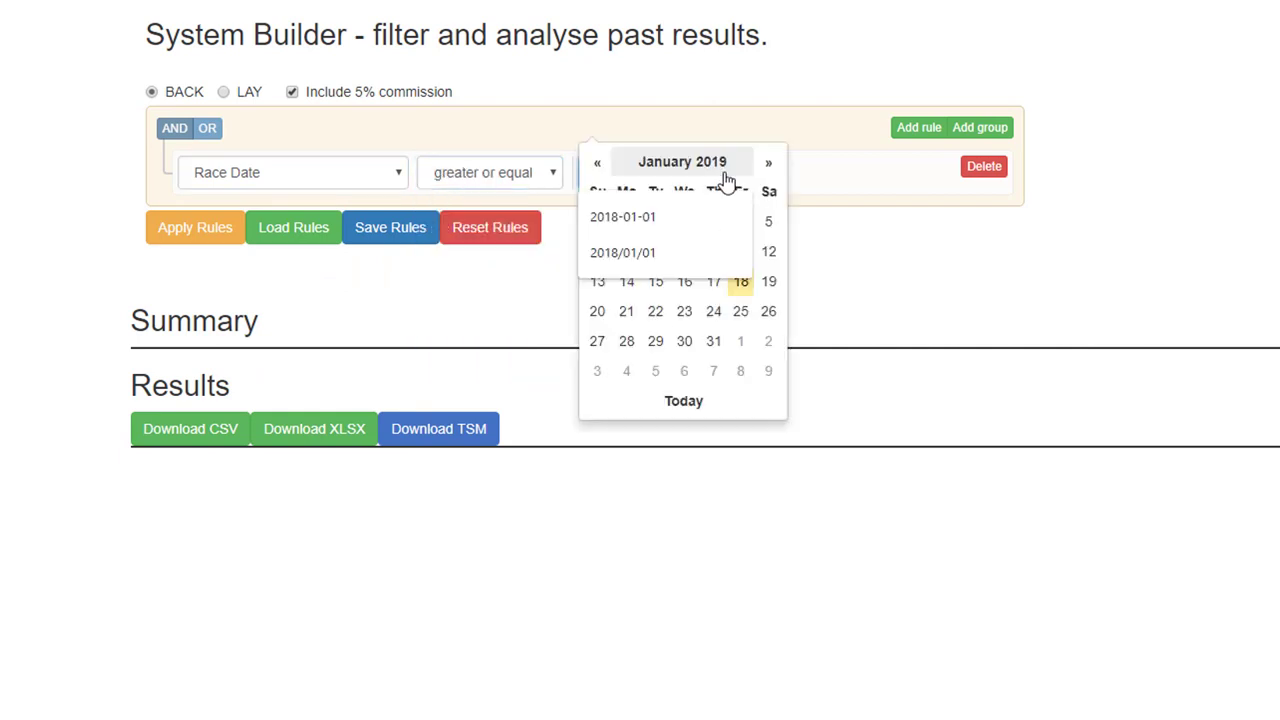
left_click(598, 165)
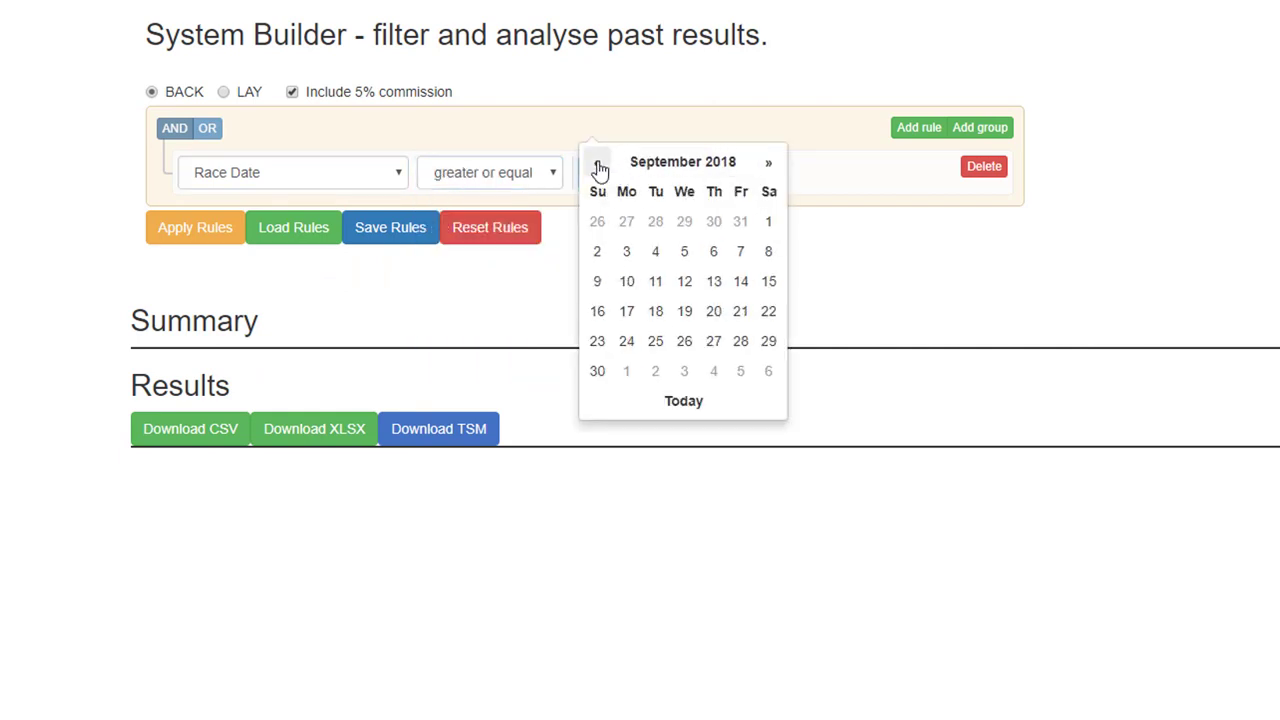
triple_click(598, 165)
triple_click(598, 165)
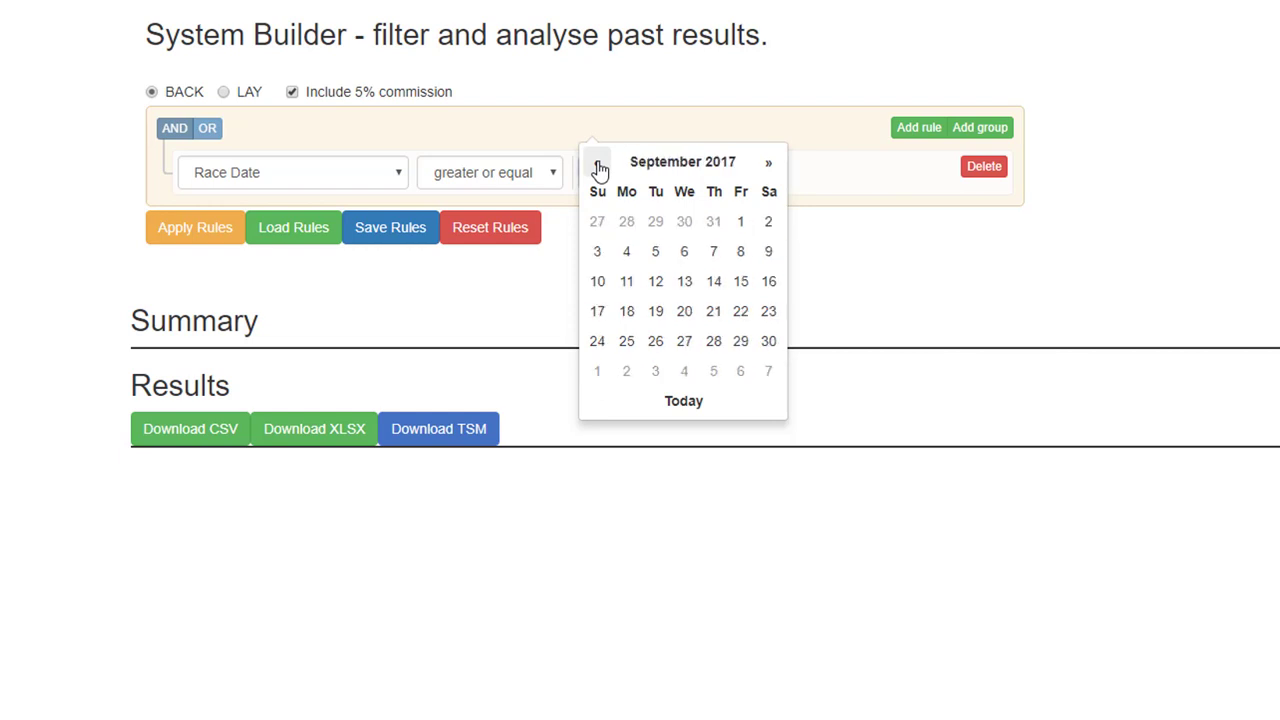
left_click(523, 303)
Switch the rule's field to Year and pick 2018.
left_click(385, 173)
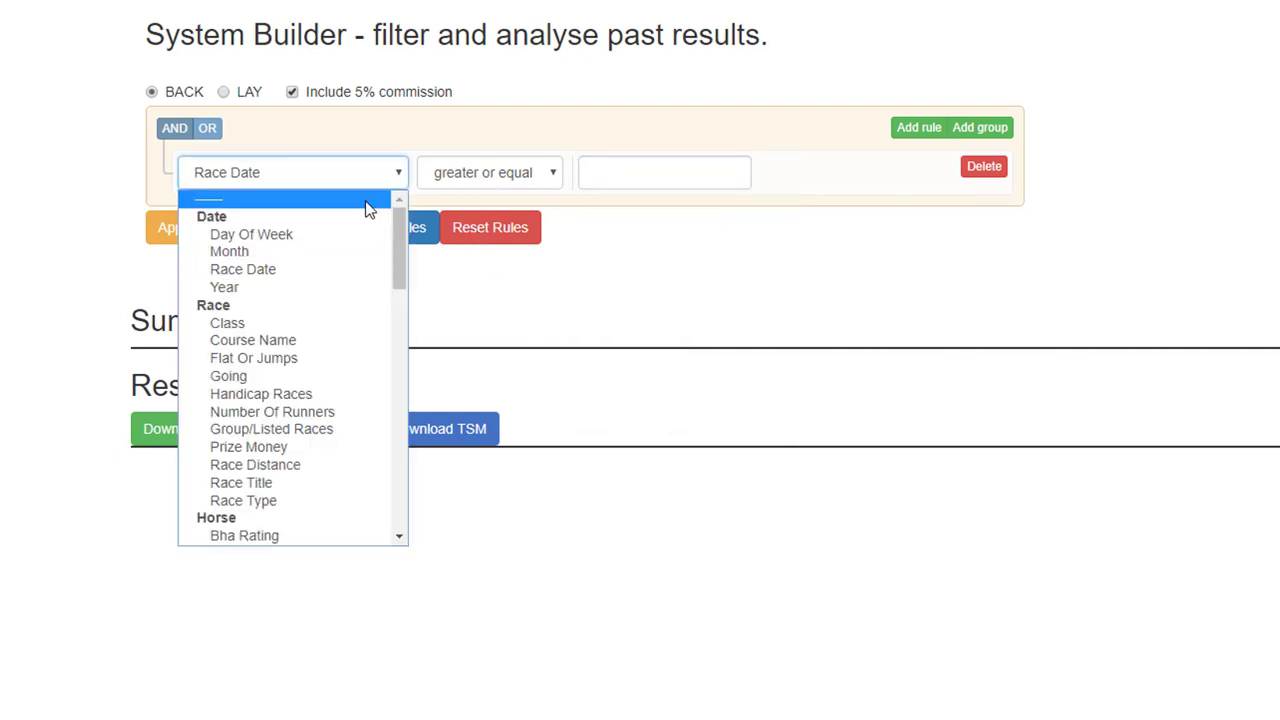
left_click(376, 282)
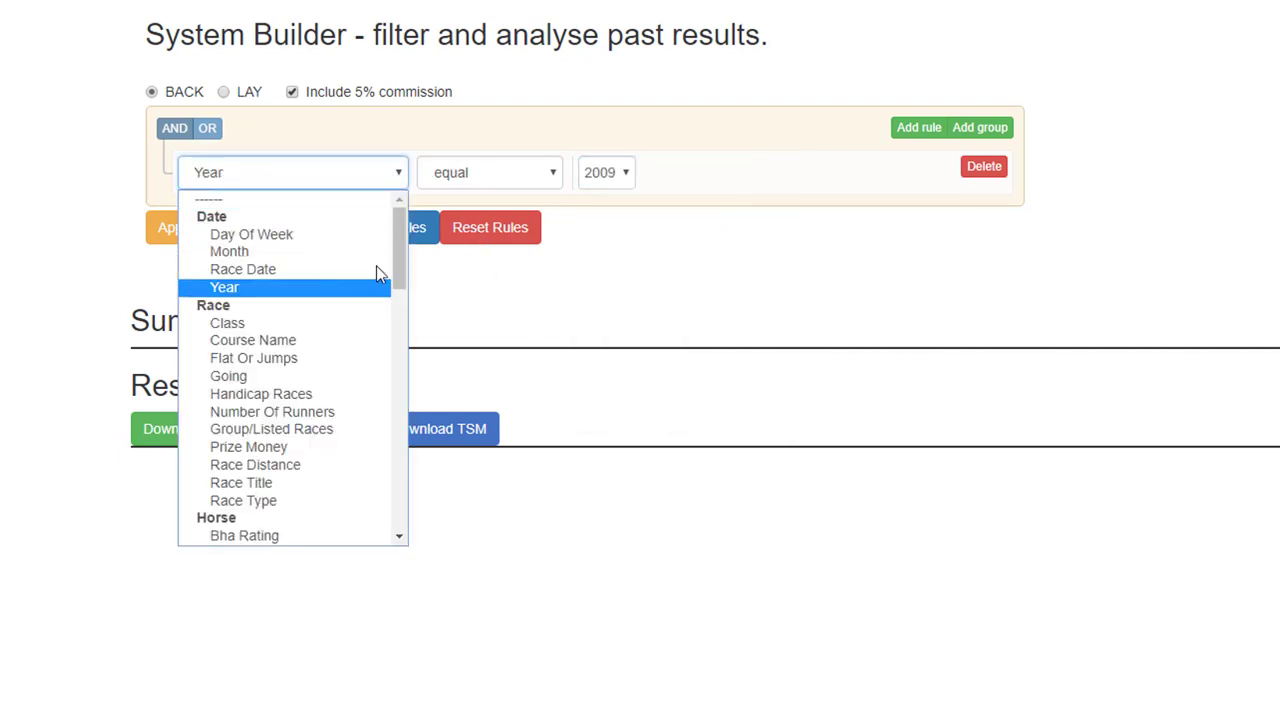
left_click(609, 172)
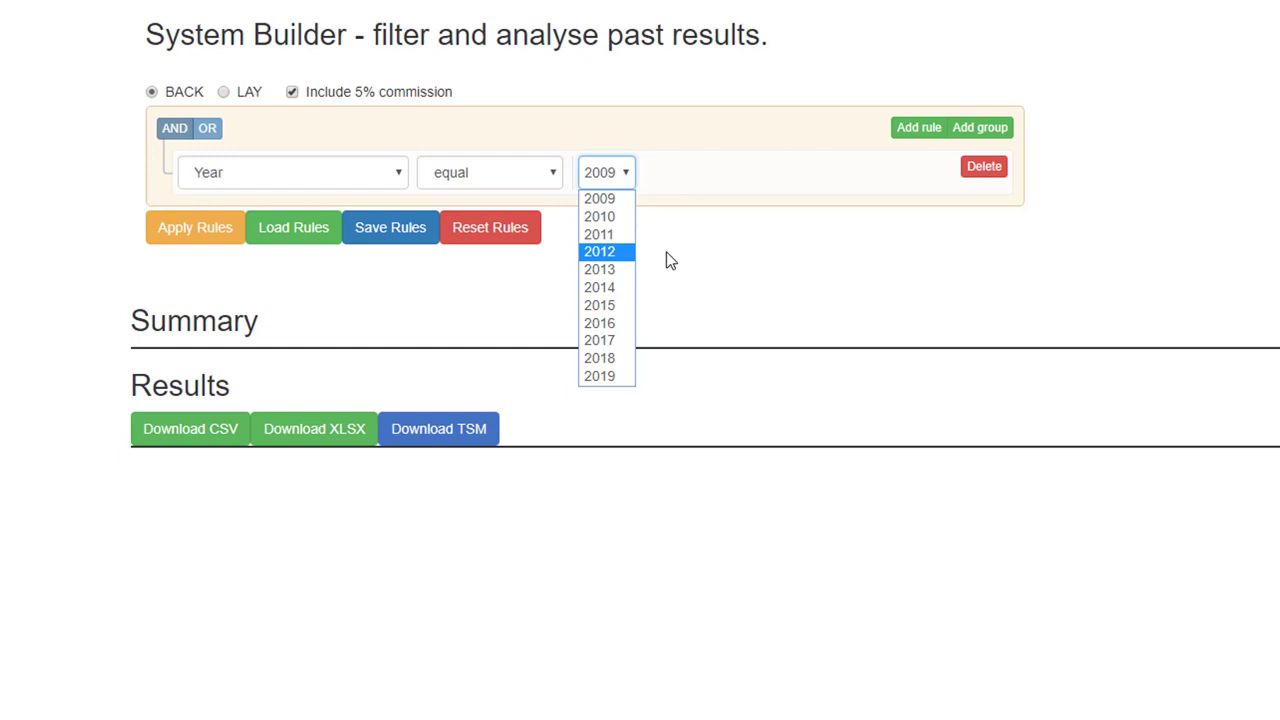
left_click(620, 357)
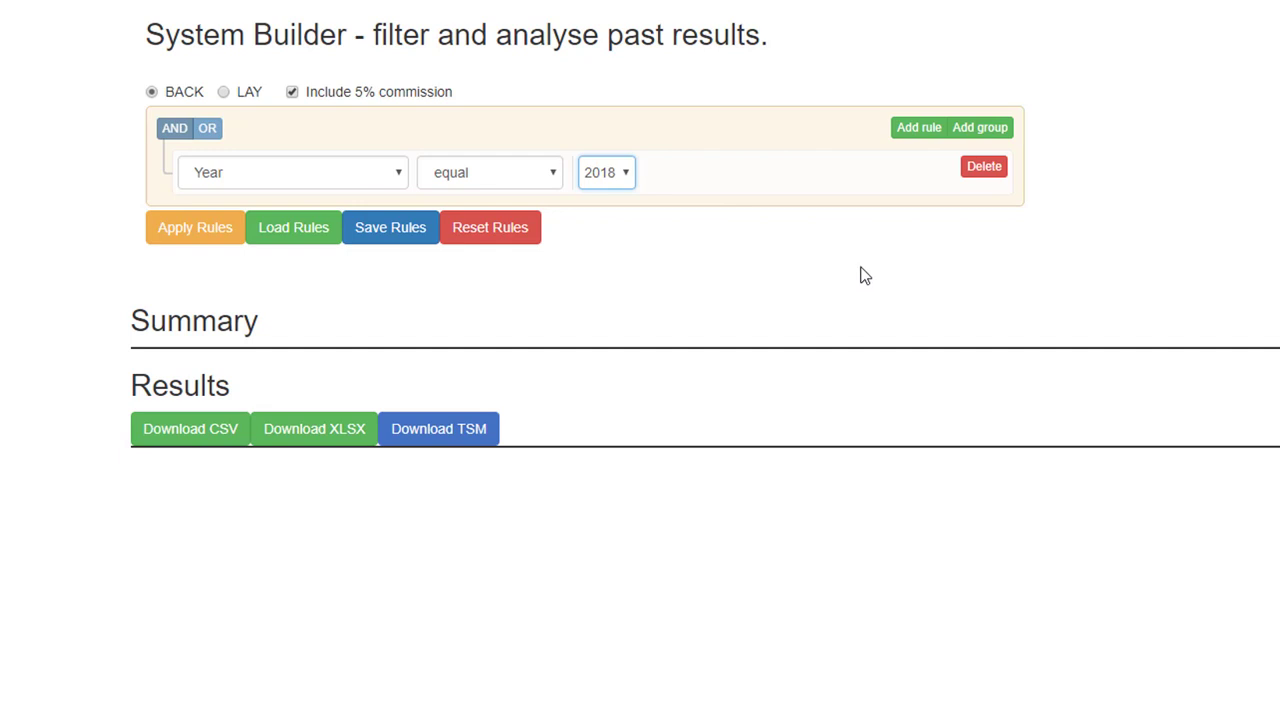
Add a second rule on Master Rating, greater or equal, then reopen its field list toward Master Rating Rank.
left_click(912, 130)
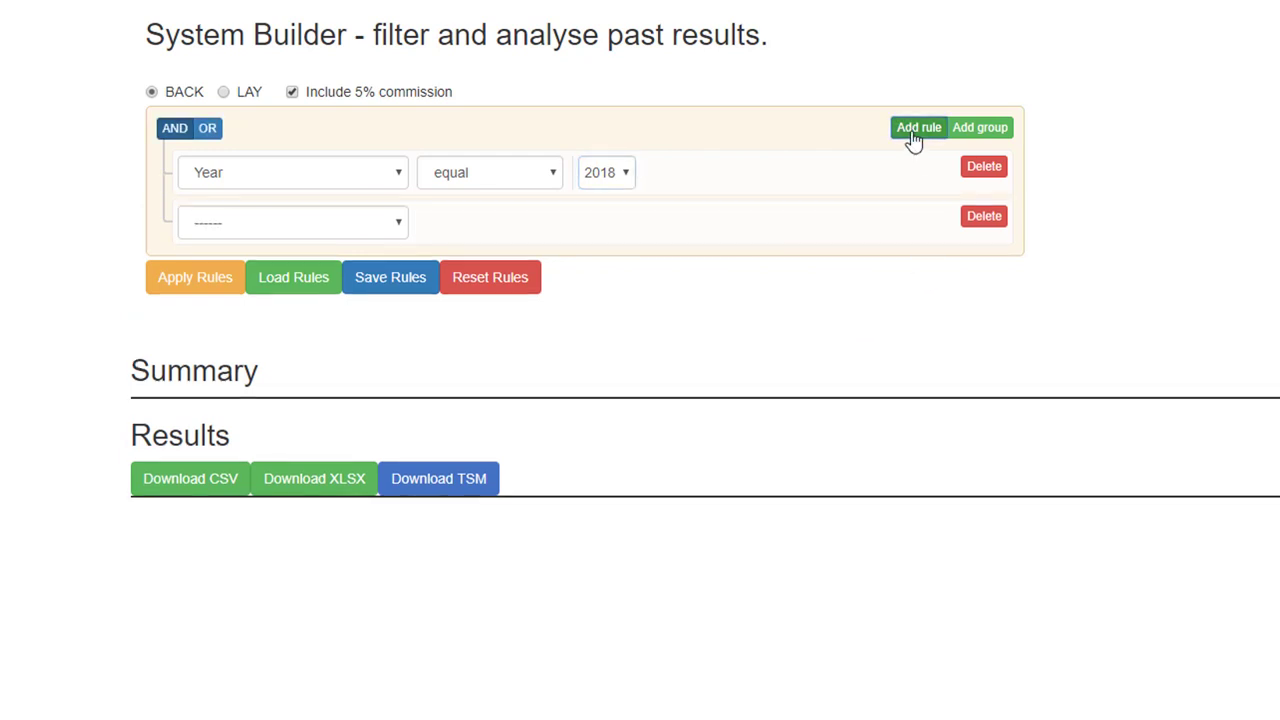
left_click(400, 224)
mouse_move(397, 295)
left_mouse_down()
mouse_move(378, 505)
mouse_move(388, 513)
left_mouse_up()
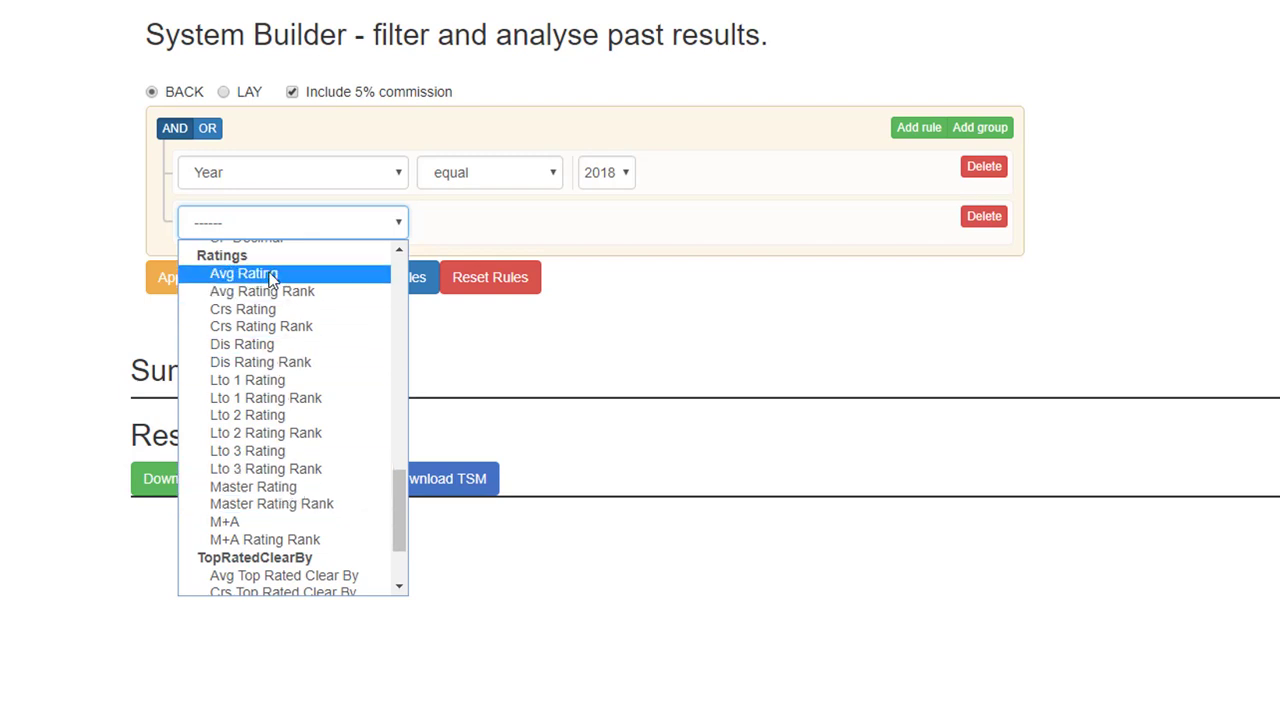
left_click(285, 487)
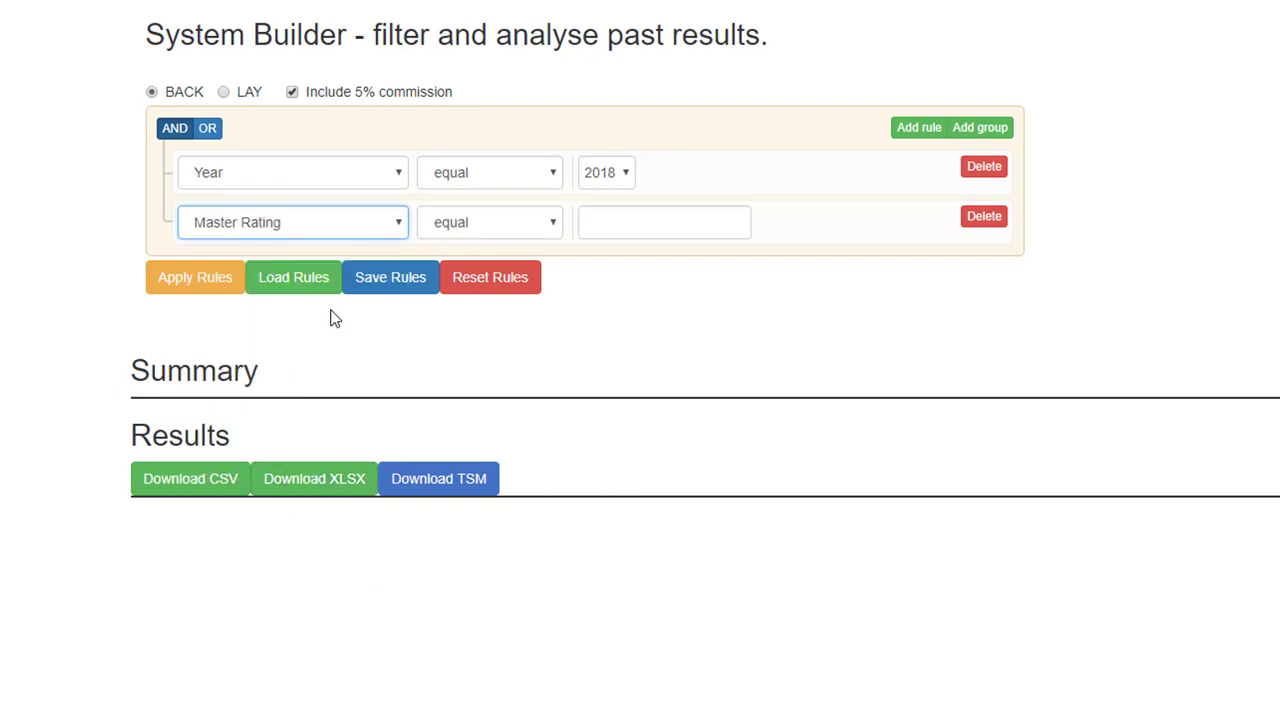
left_click(543, 222)
left_click(523, 372)
left_click(660, 222)
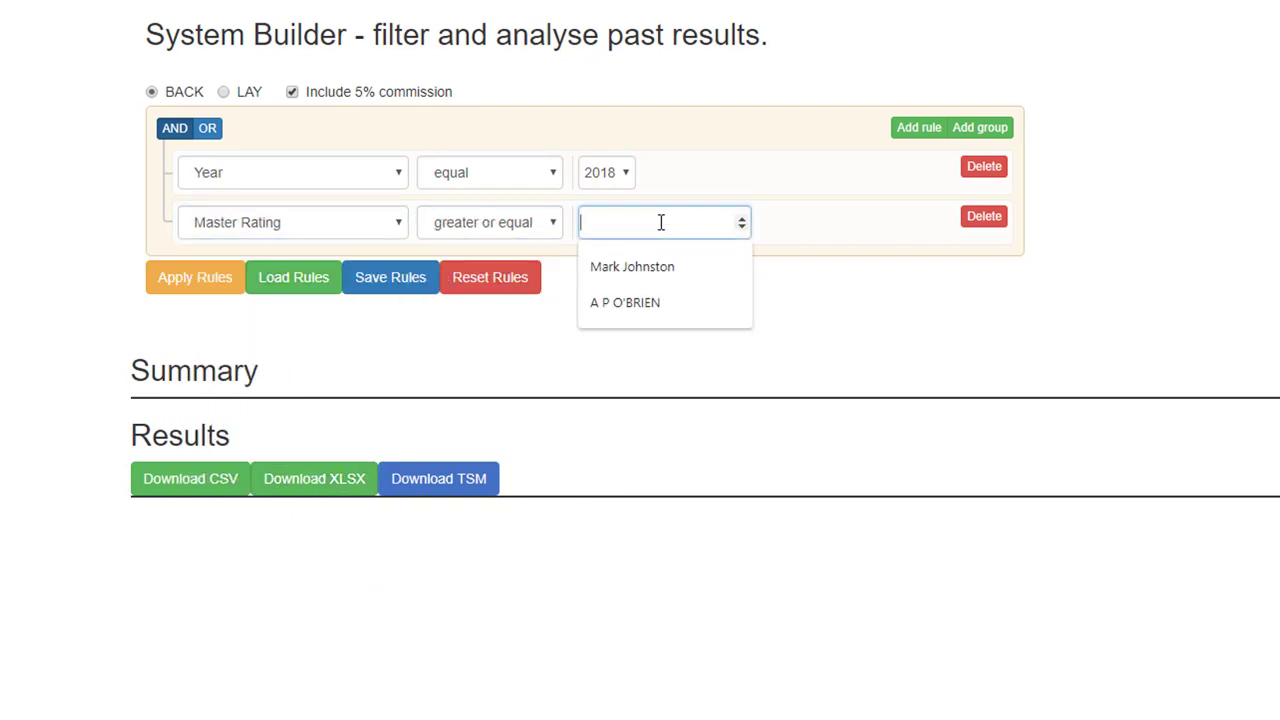
type("78")
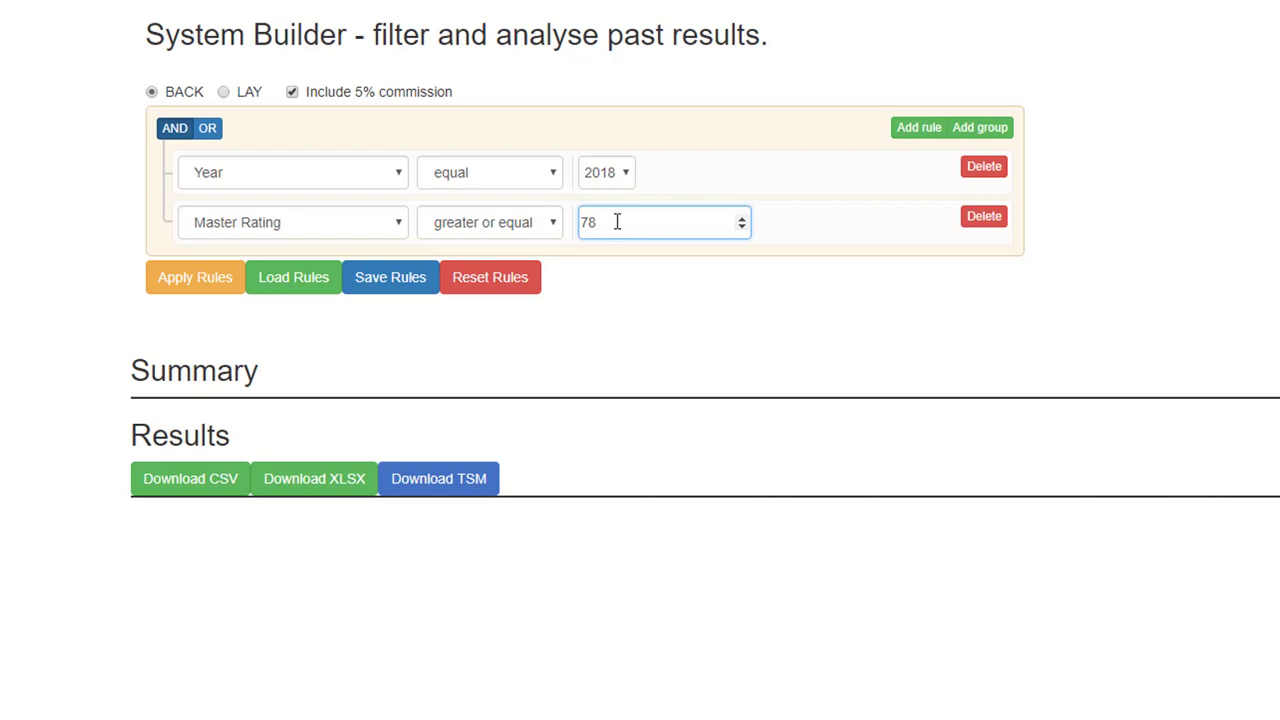
left_click(400, 221)
left_click_drag(400, 483, 391, 515)
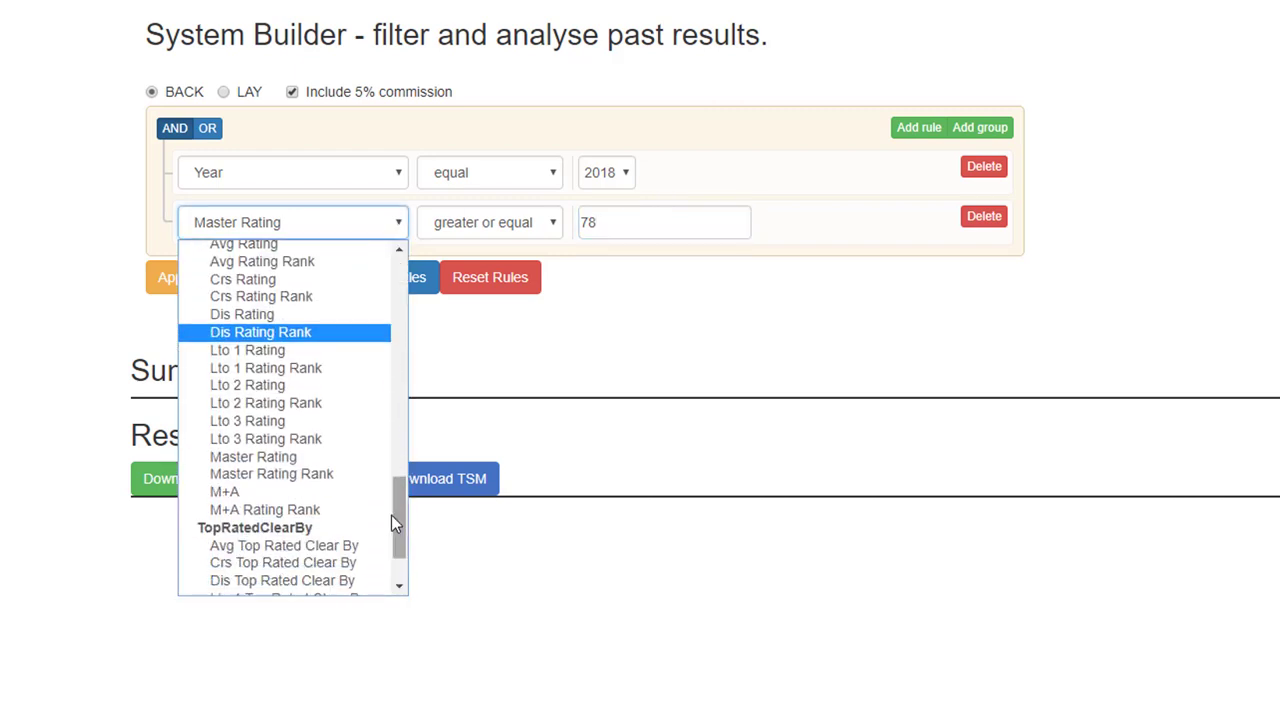
Switch the second rule to Master Rating Rank, comparison equal, value 1.
left_click(329, 477)
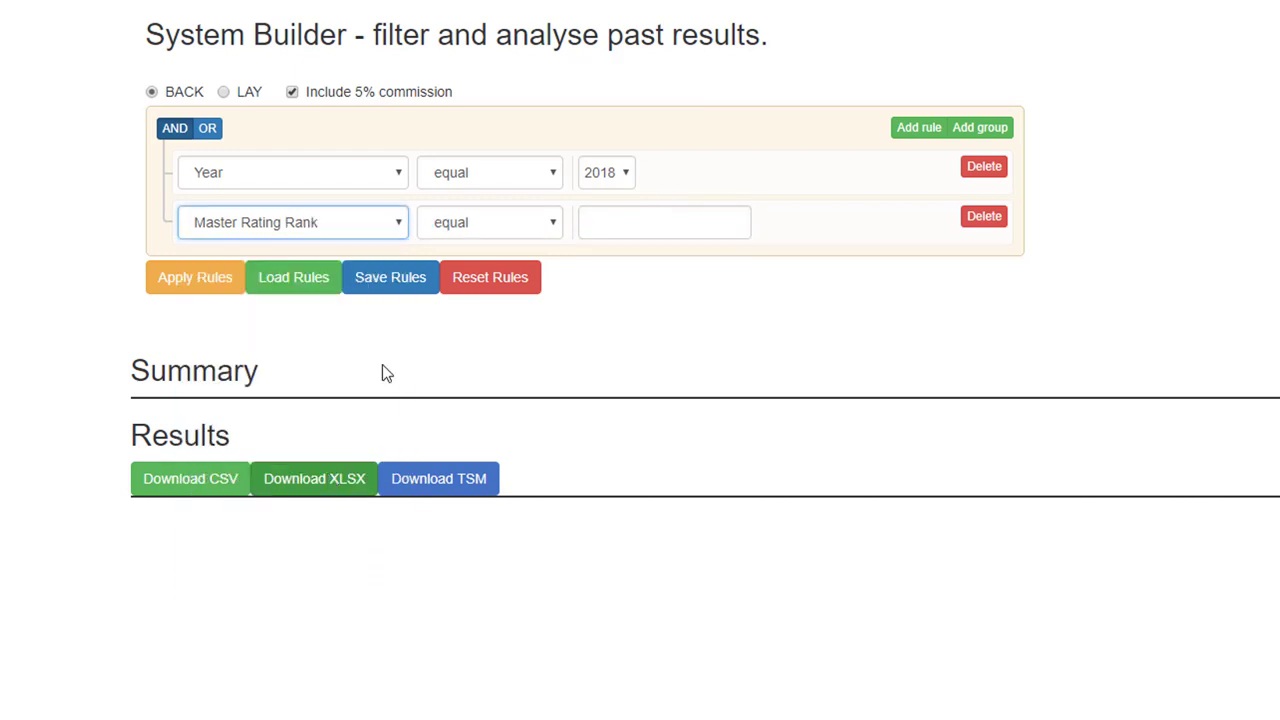
left_click(549, 226)
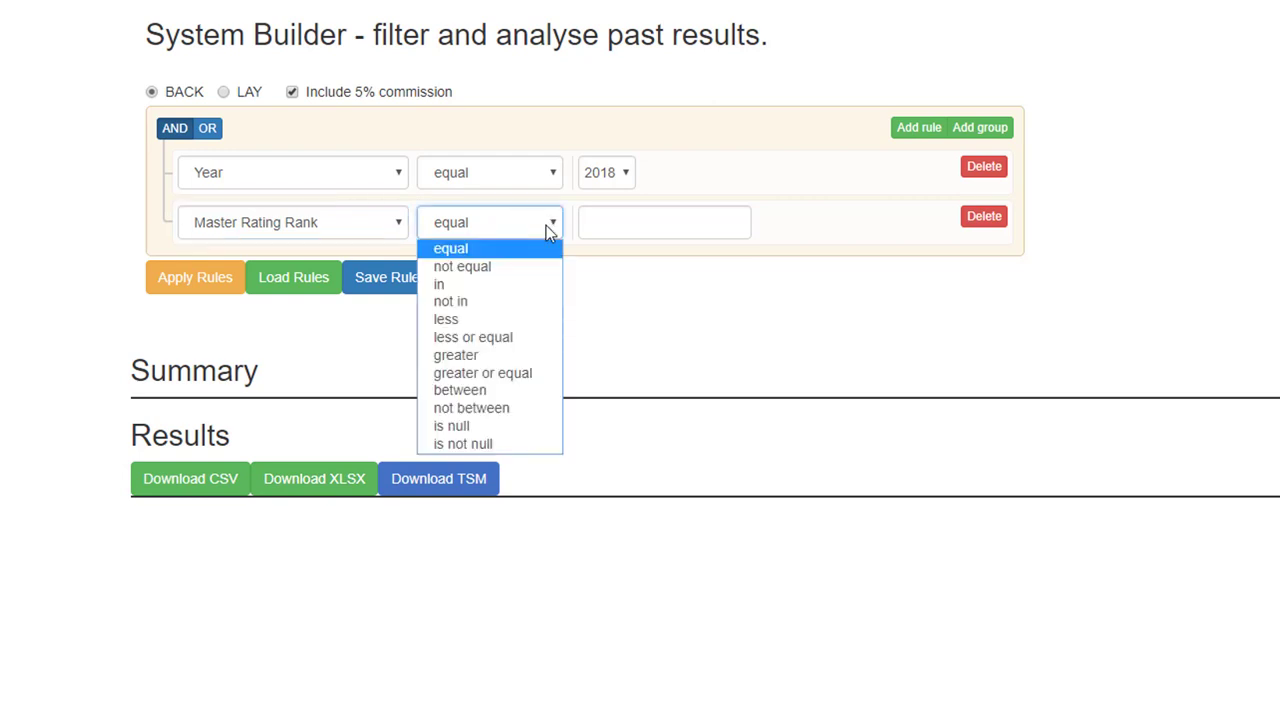
left_click(516, 378)
left_click(743, 219)
type("6")
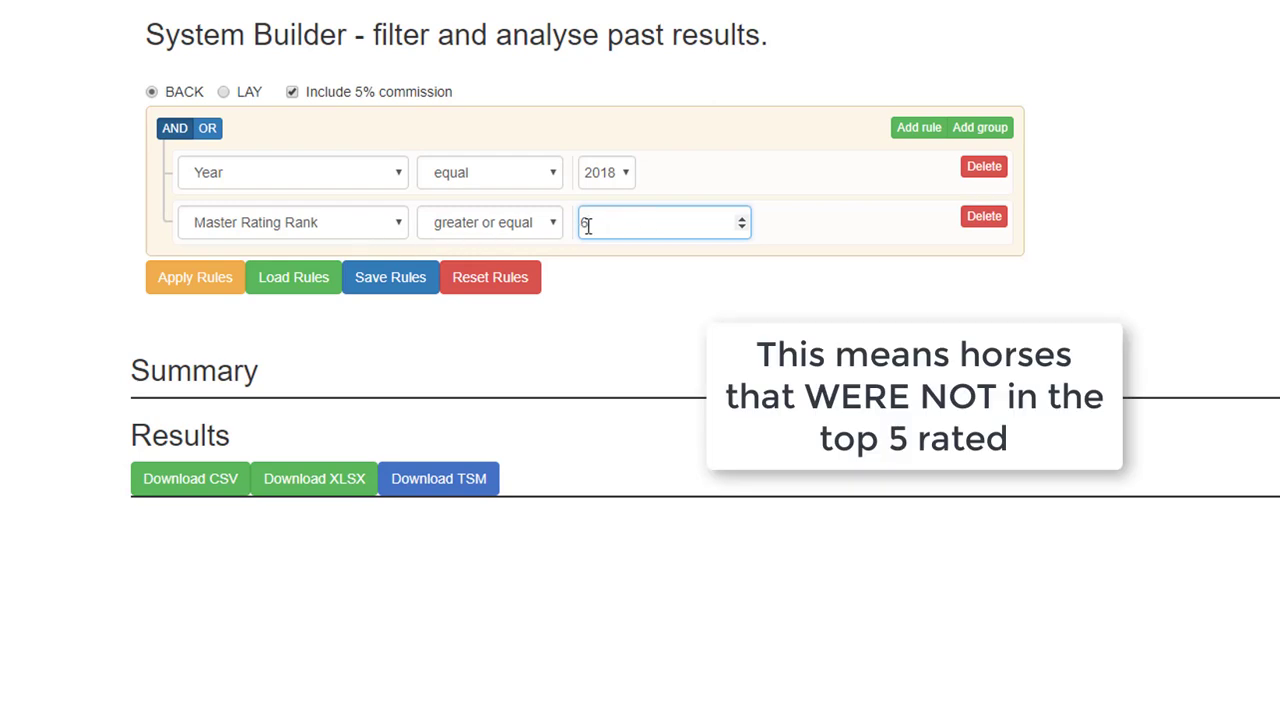
left_click(543, 224)
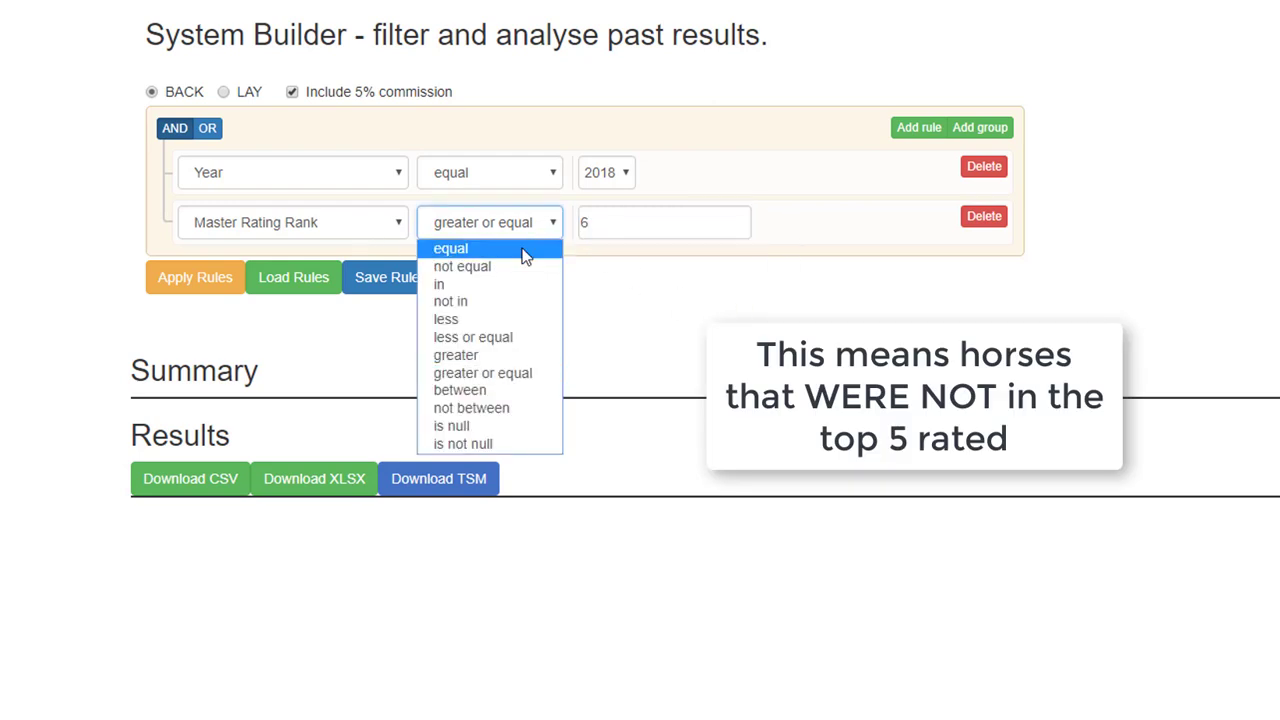
left_click(527, 250)
left_click(677, 216)
type("1")
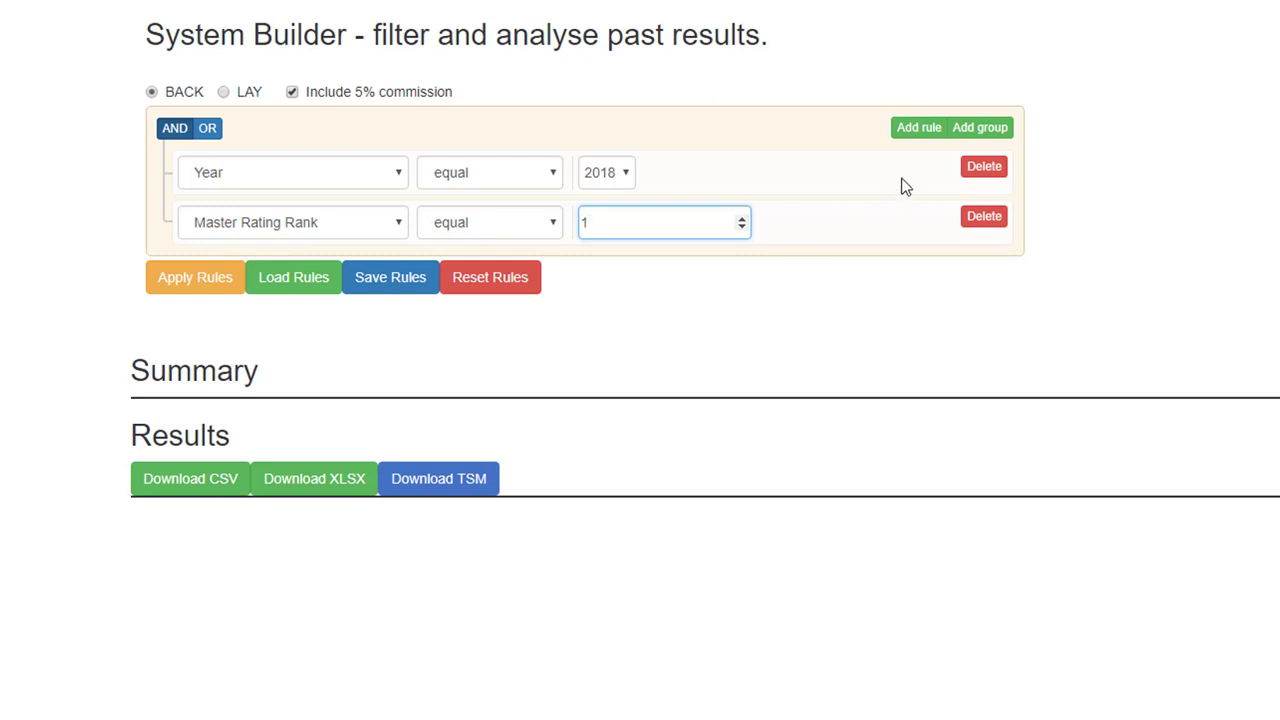
Add a Class less-or-equal 4 rule and apply, giving 6642 bets and 130.18 BSP profit.
left_click(912, 130)
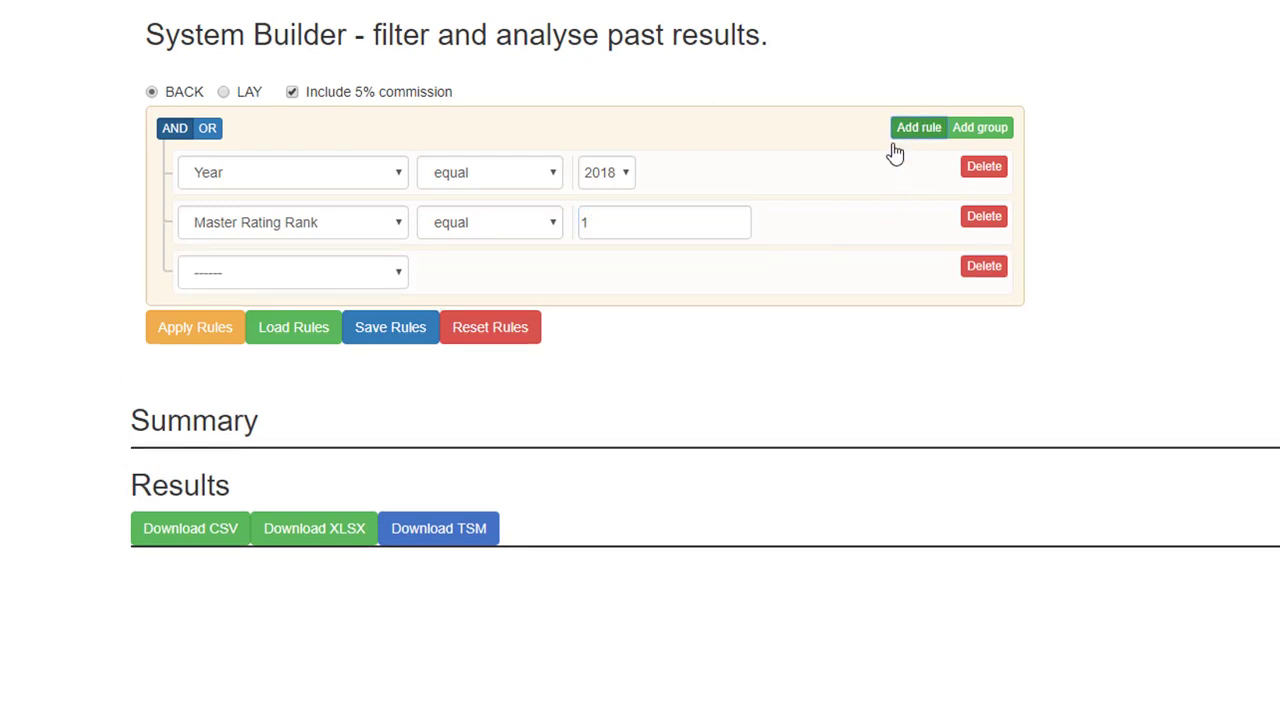
left_click(400, 276)
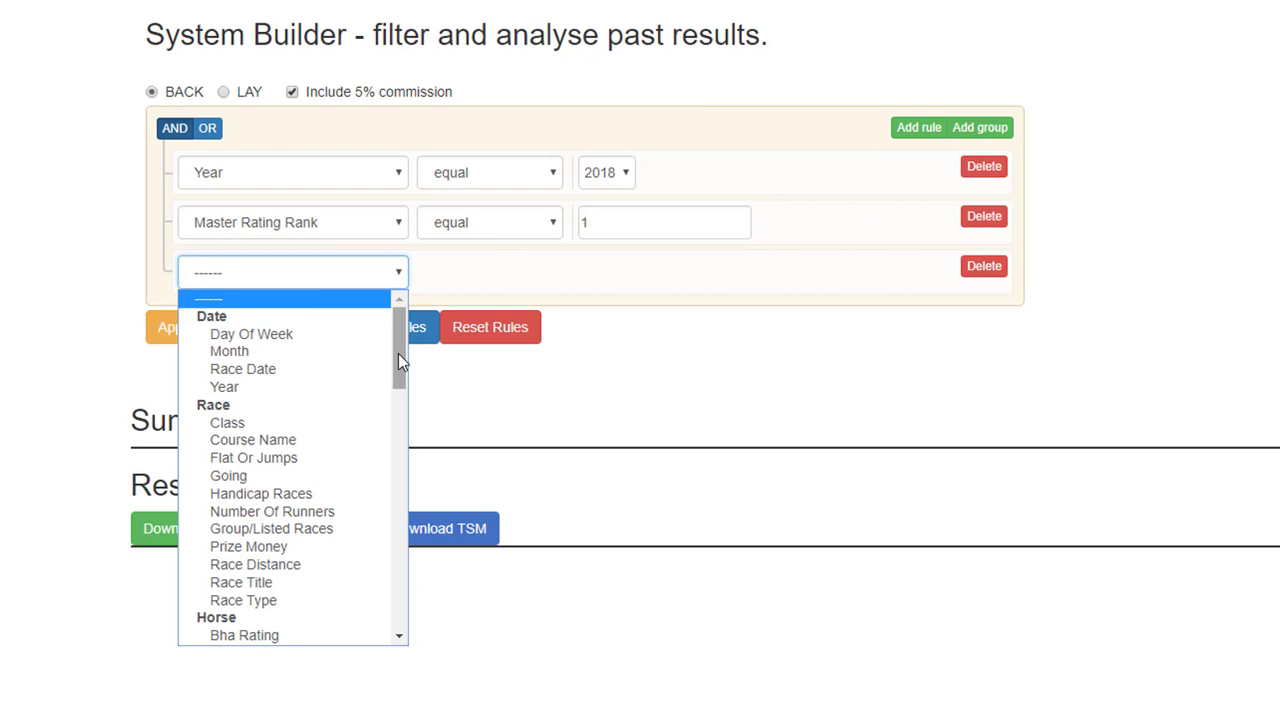
left_click_drag(398, 353, 398, 364)
left_click(330, 366)
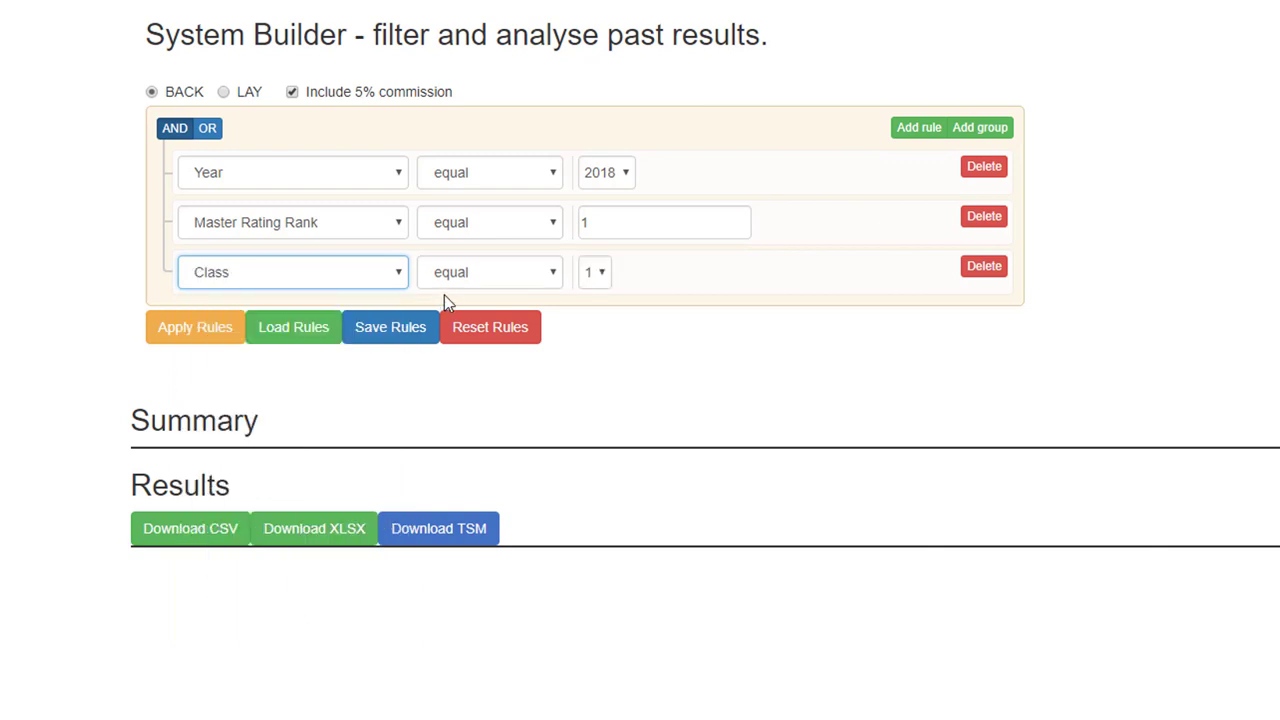
left_click(552, 271)
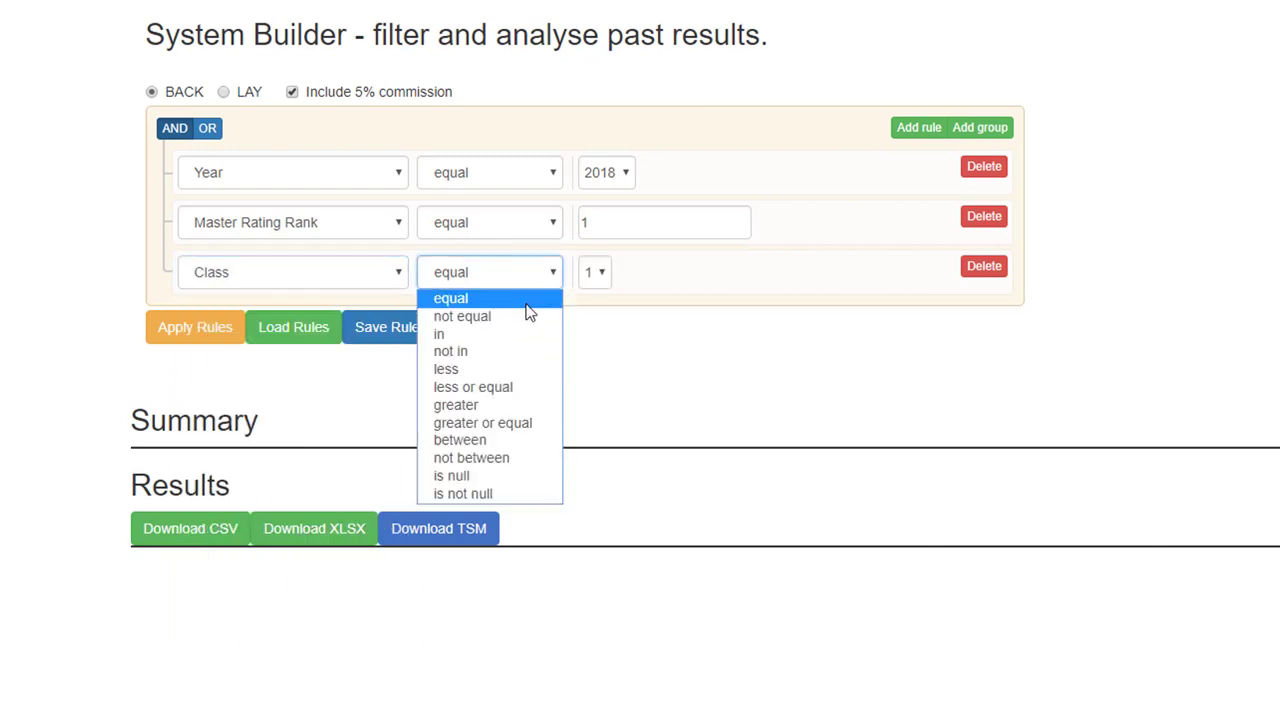
left_click(606, 276)
left_click(598, 358)
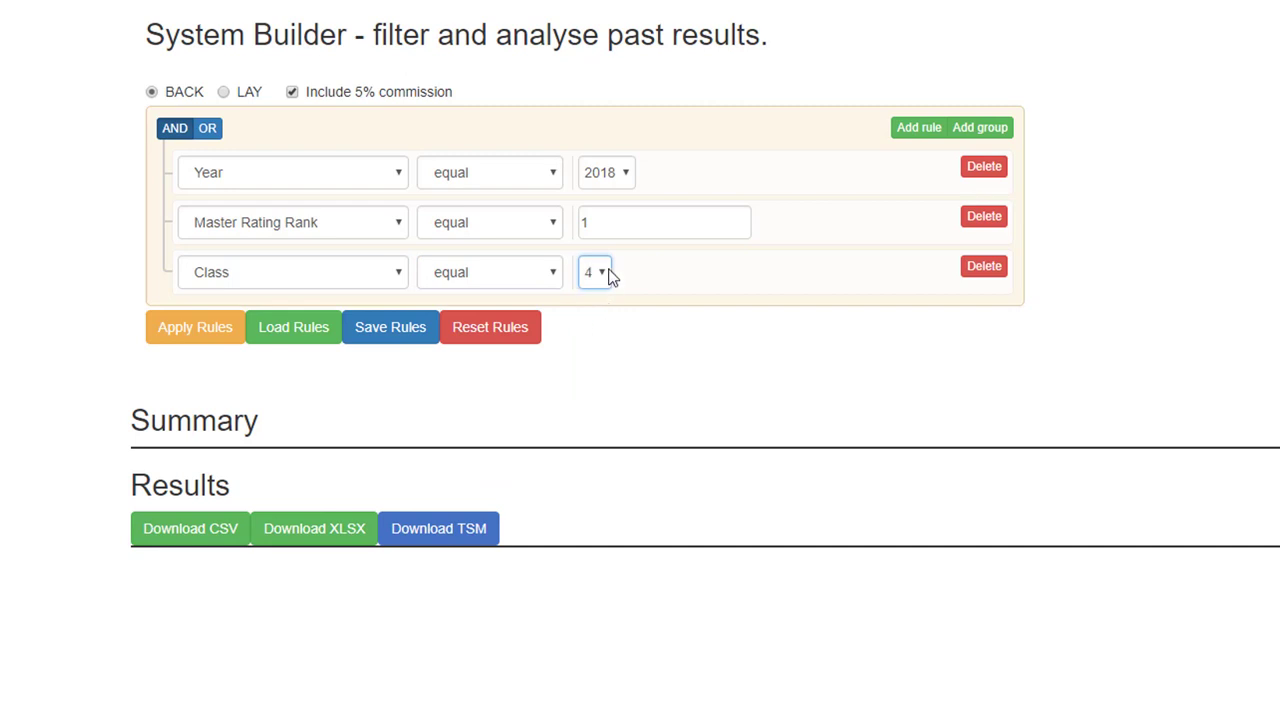
left_click(552, 274)
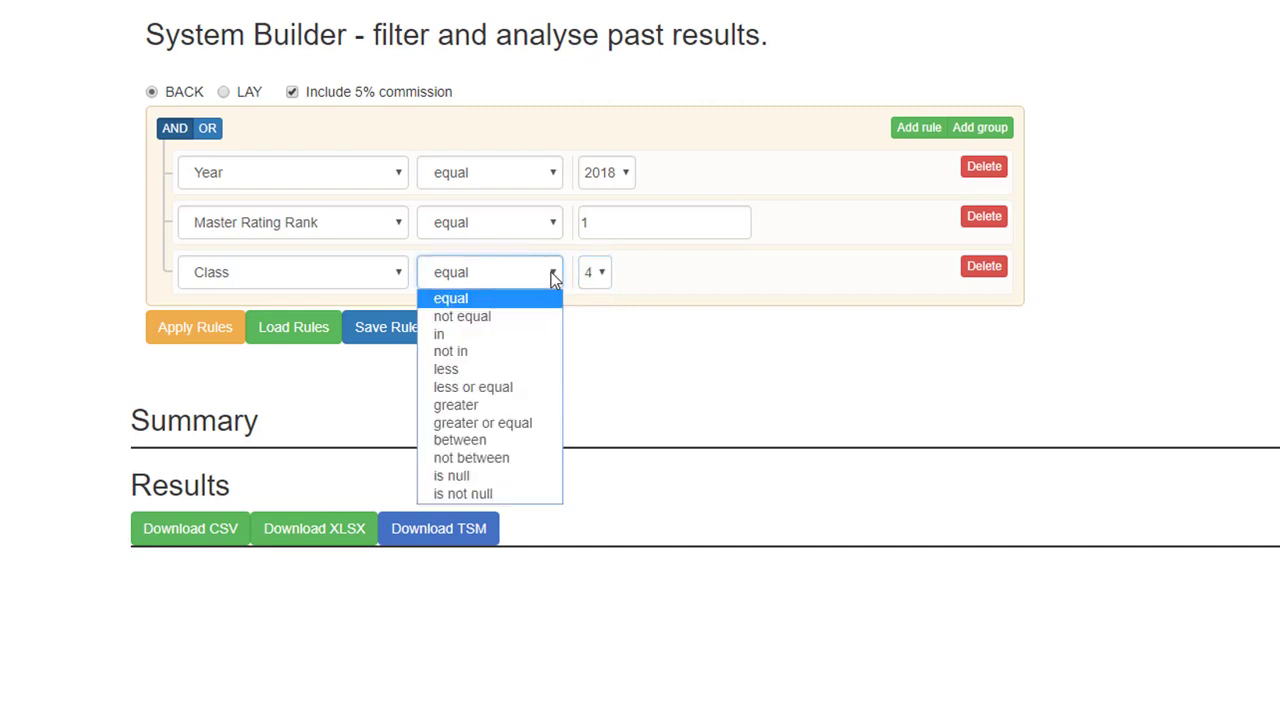
left_click(530, 390)
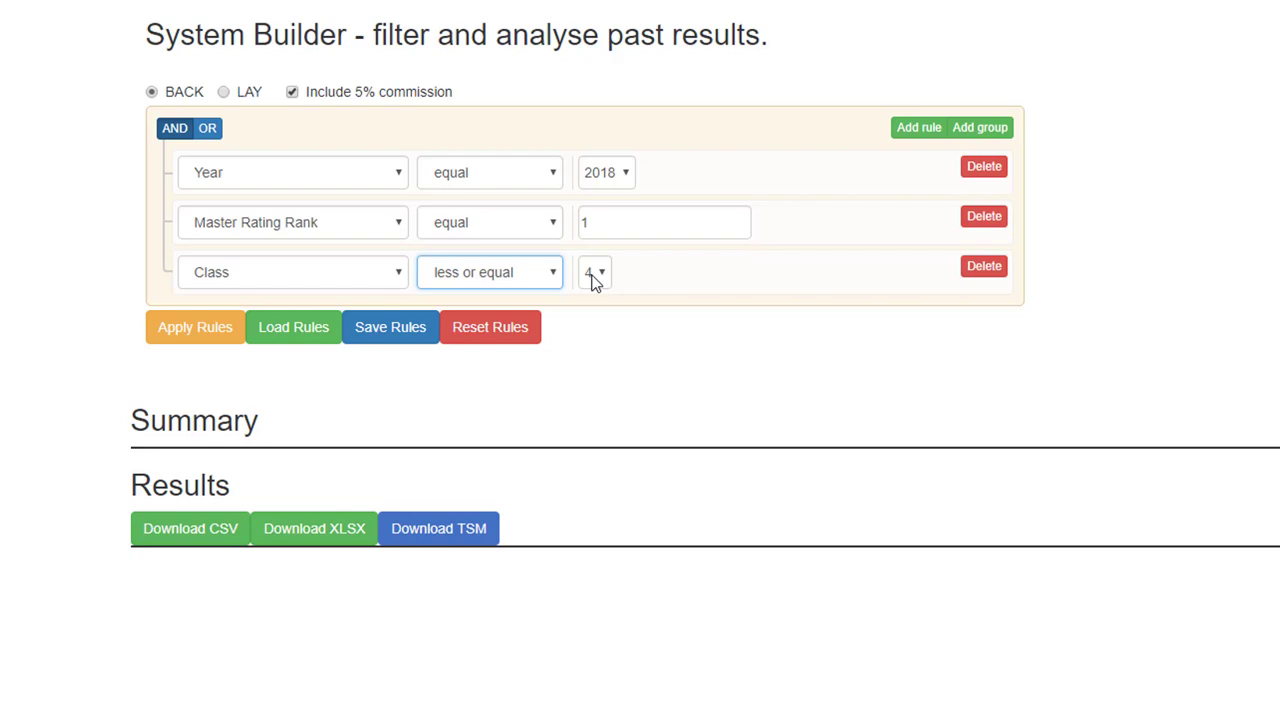
left_click(207, 332)
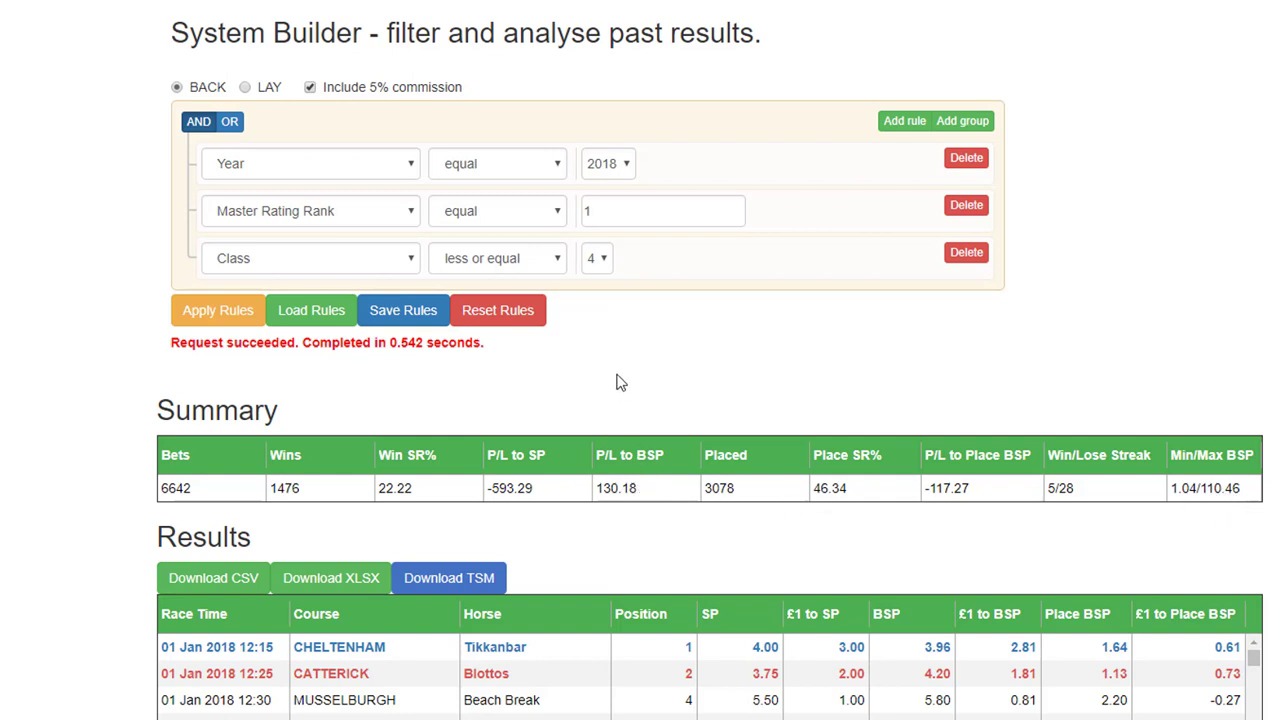
Add a fourth rule limiting Bsp to less or equal 30.
left_click(903, 125)
left_click(413, 308)
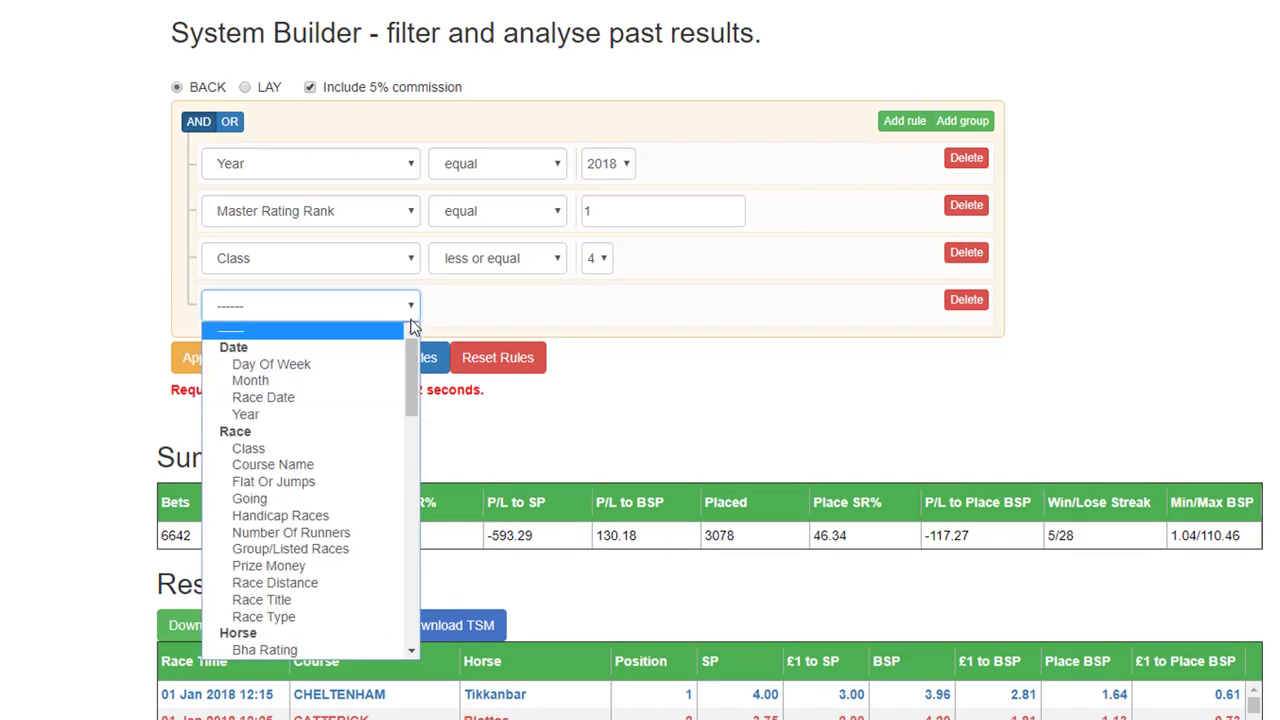
scroll(401, 422, "down", 3)
scroll(400, 471, "down", 3)
left_click_drag(400, 471, 401, 517)
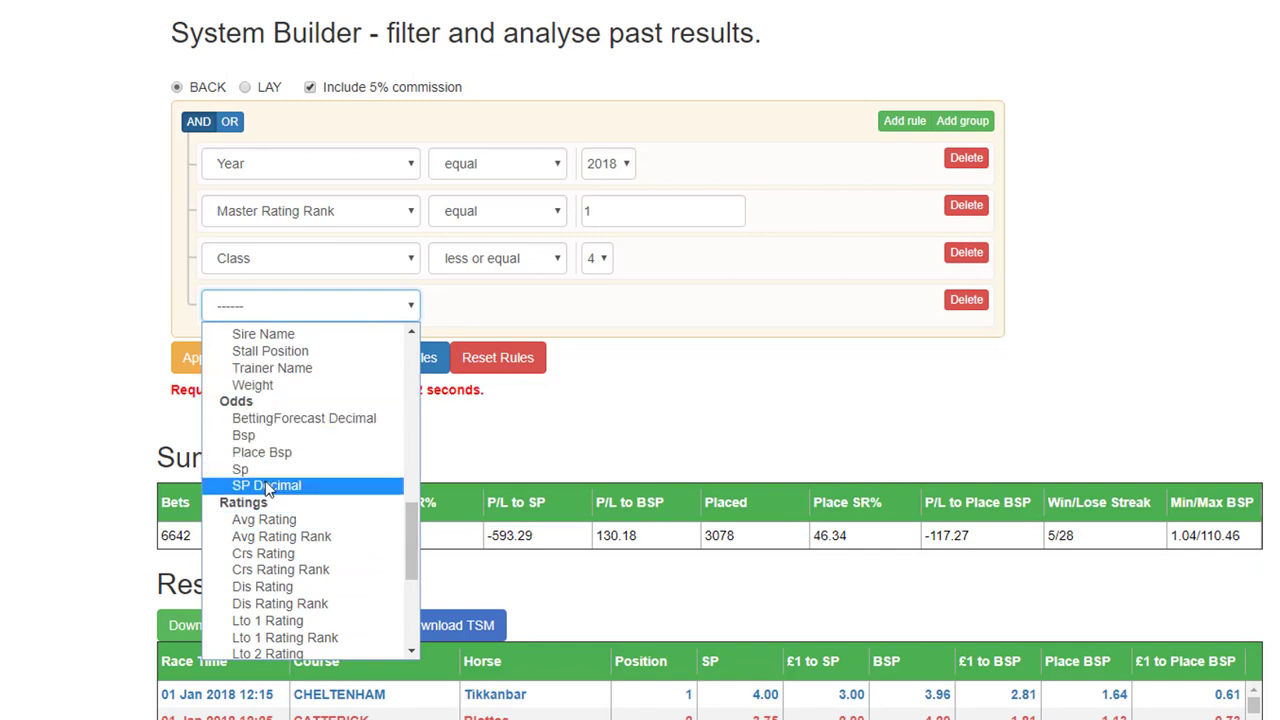
left_click(280, 442)
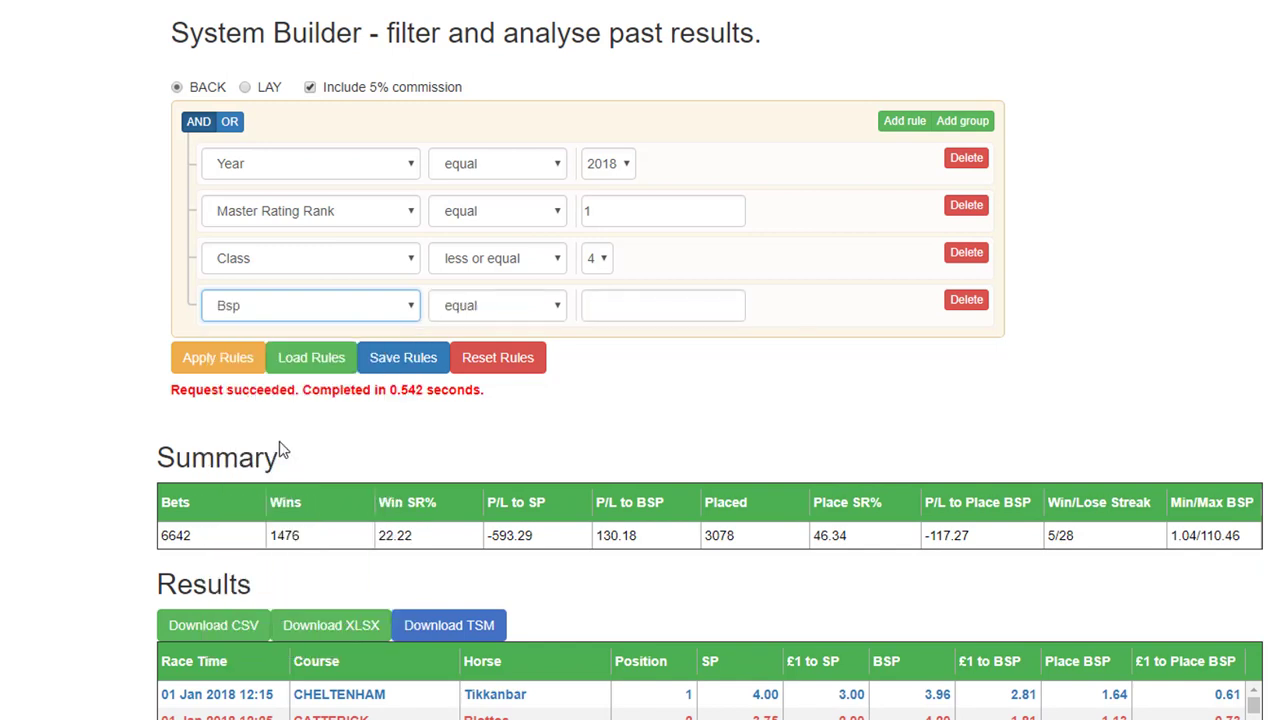
left_click(556, 302)
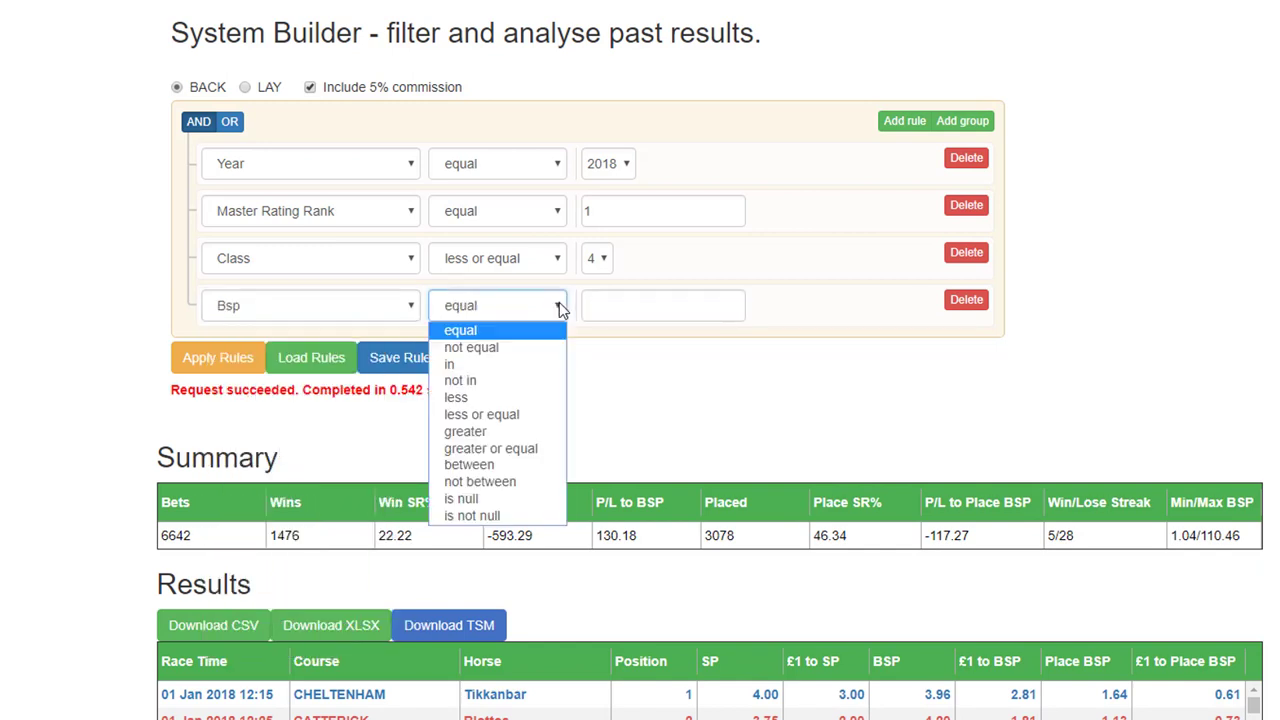
left_click(555, 413)
left_click(712, 307)
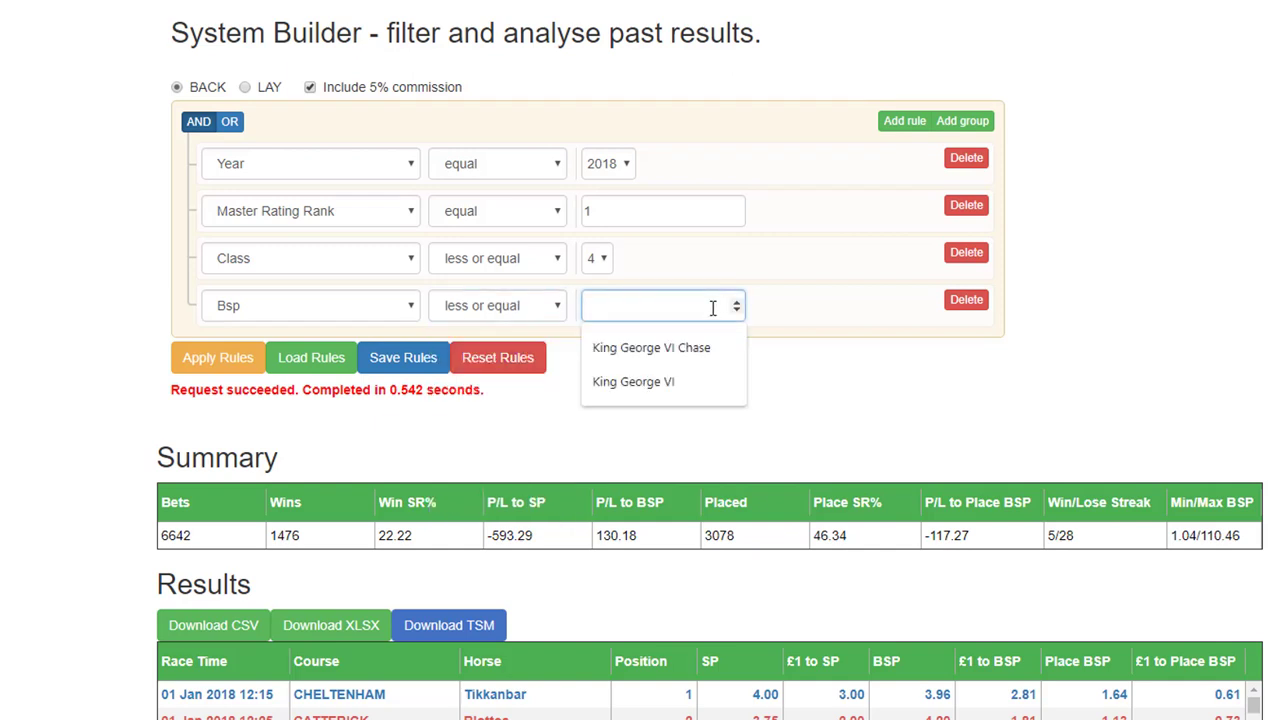
type("31")
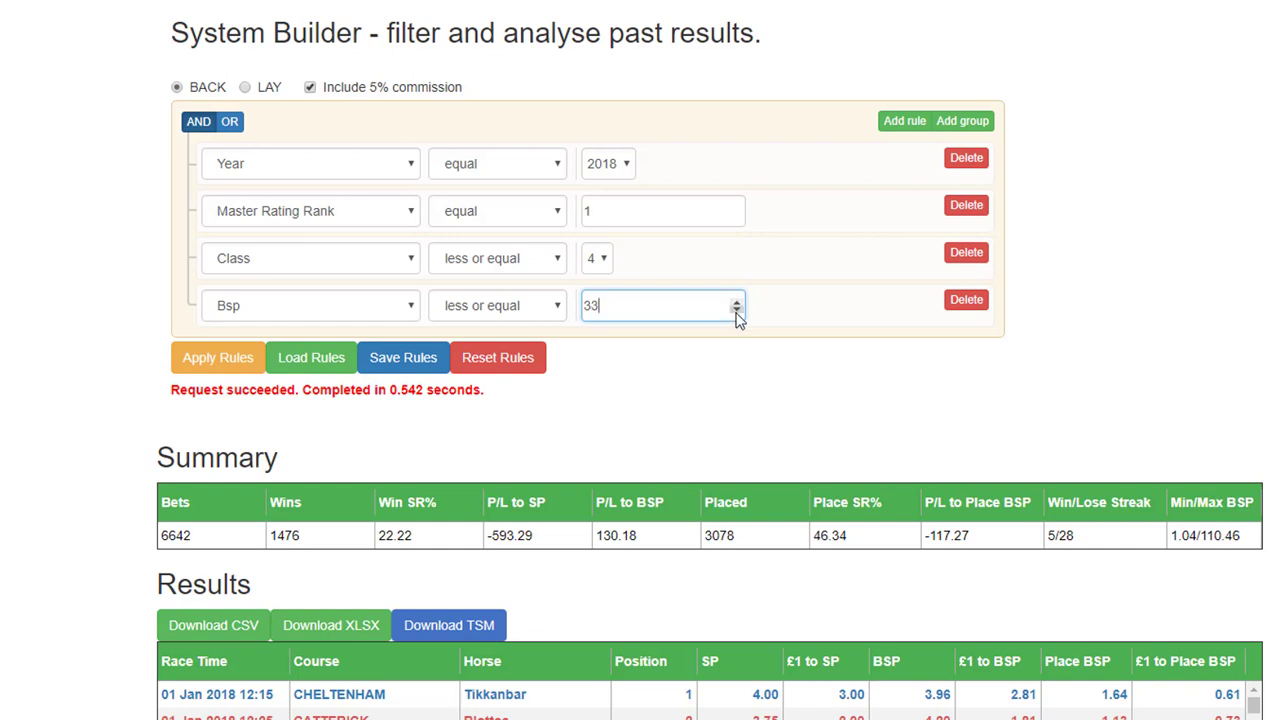
left_click(736, 310)
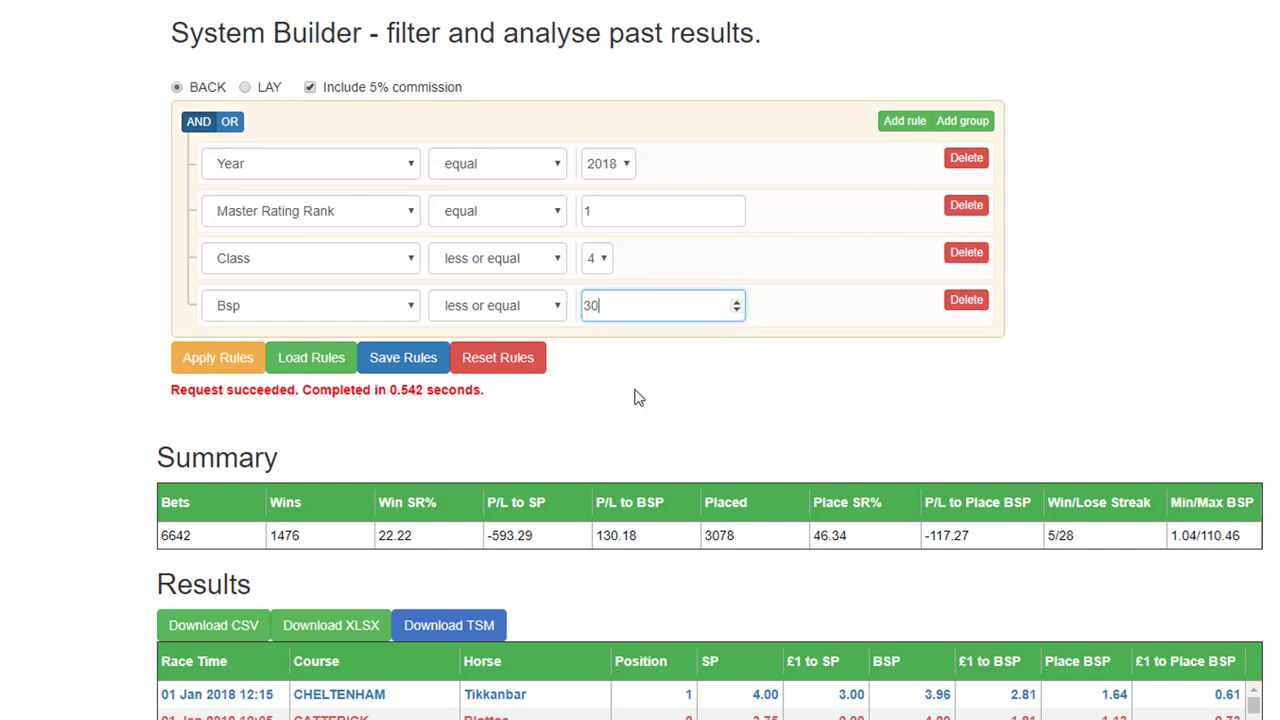
Apply the four rules, updating the summary to 6206 bets, 1466 wins and 165.22 BSP profit.
left_click(214, 360)
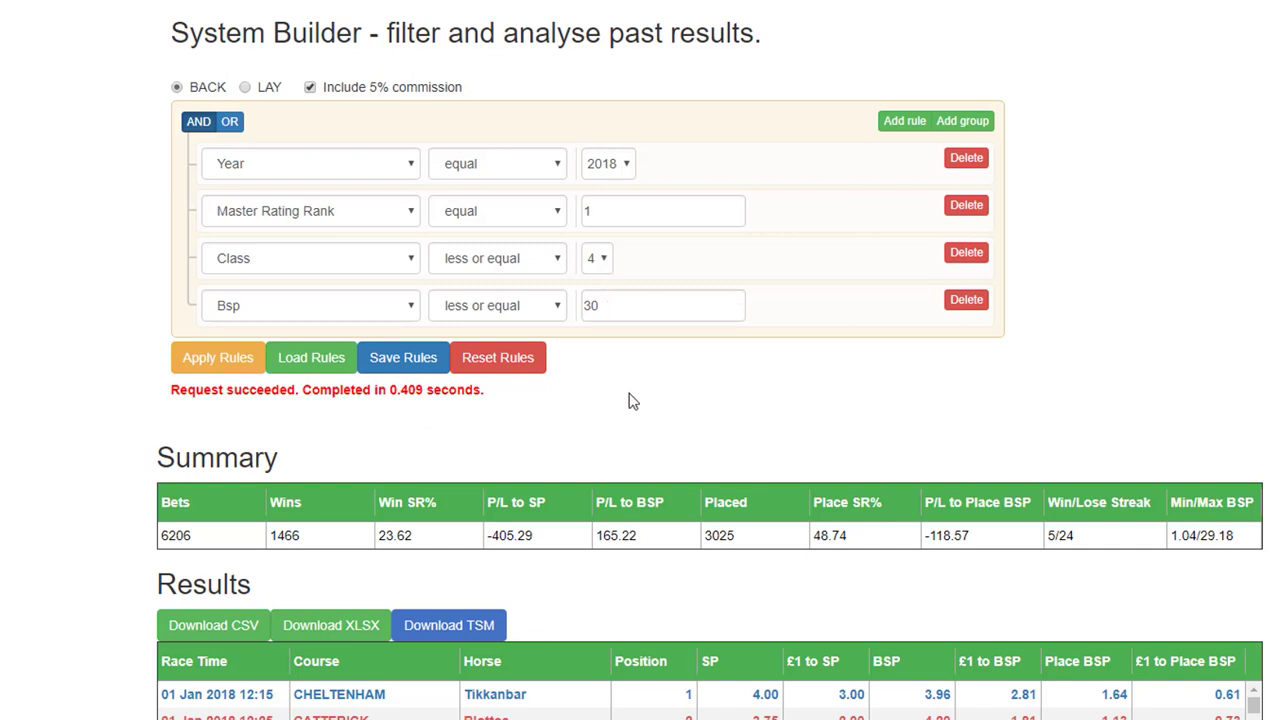
Add a Race Distance rule, first set as between 6f and 1m 4f.
left_click(890, 128)
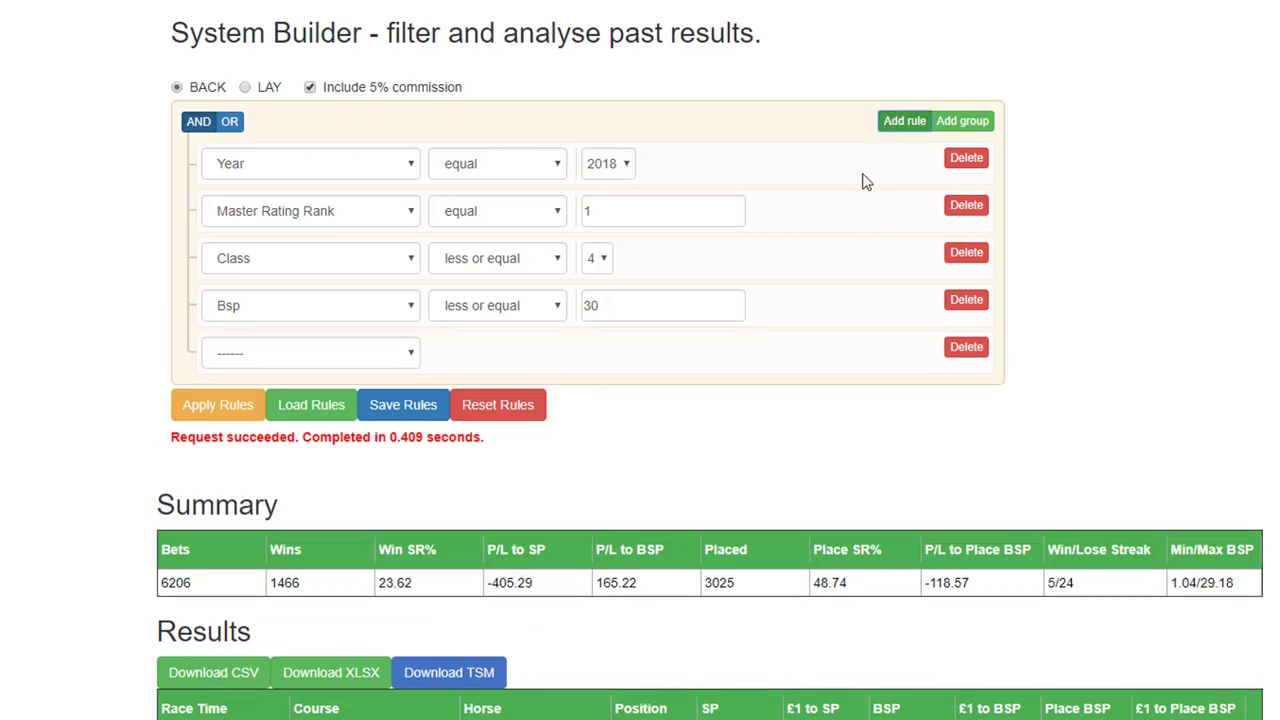
left_click(414, 352)
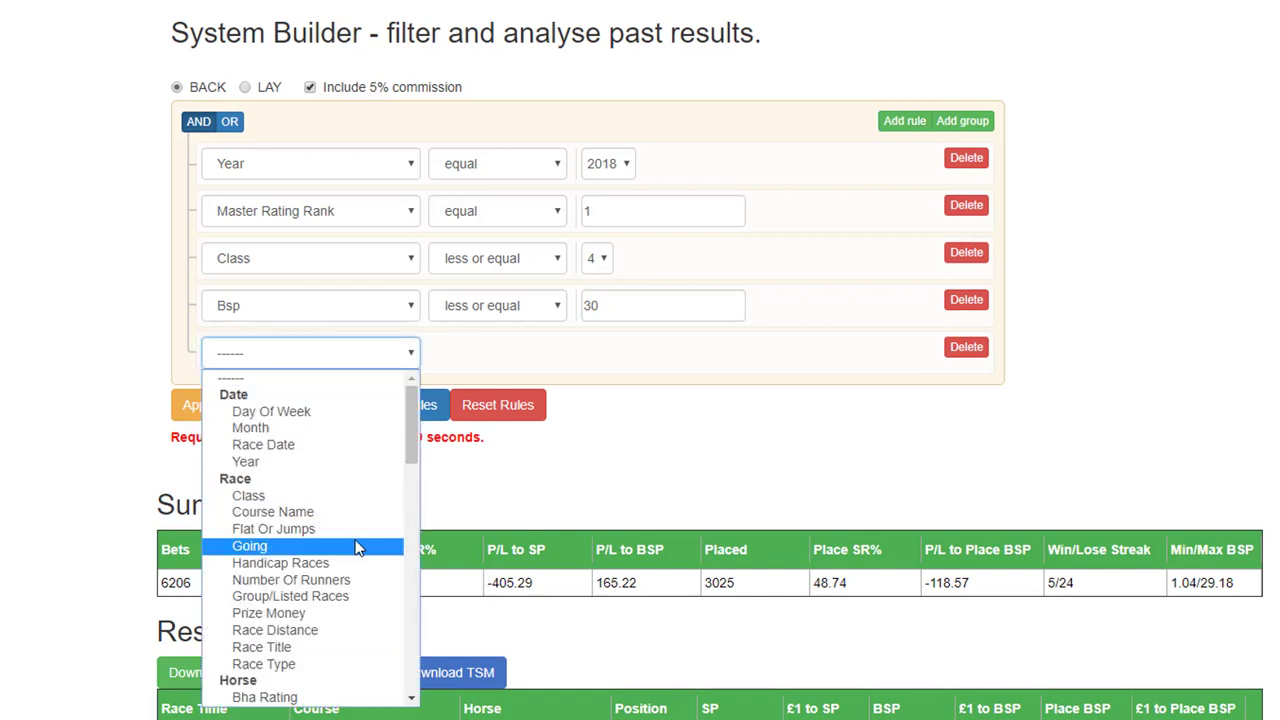
left_click(365, 630)
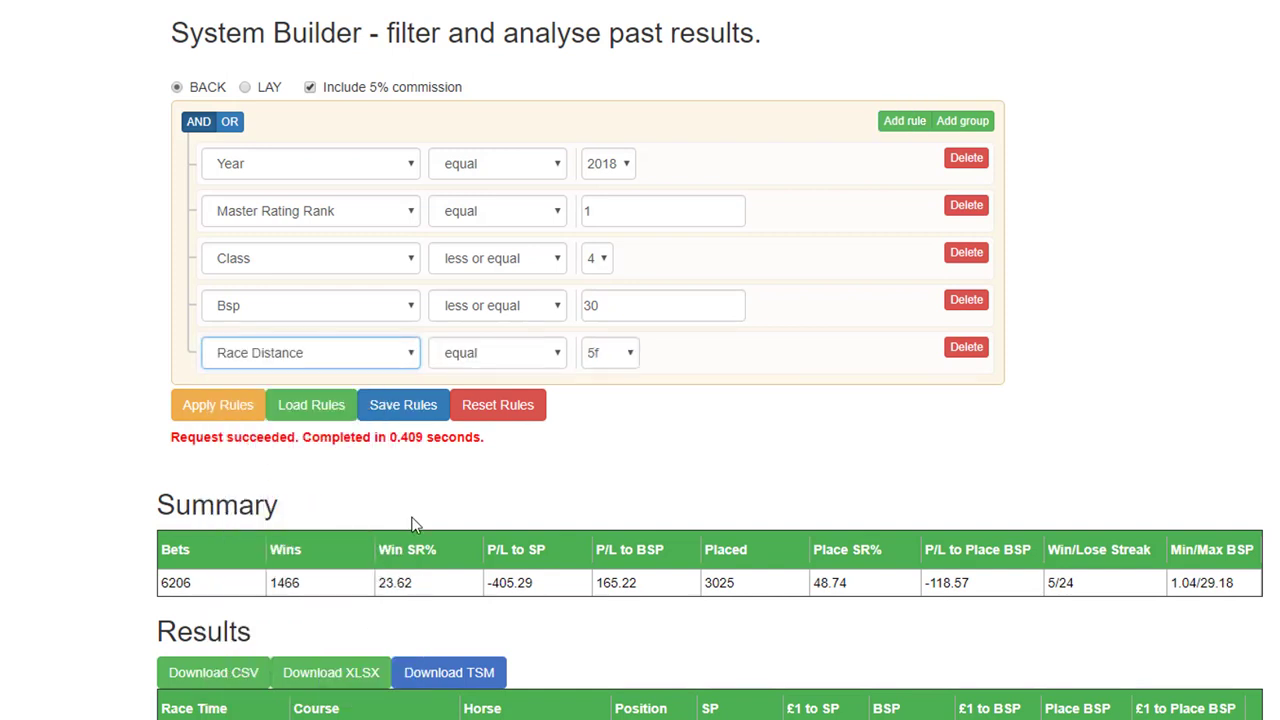
left_click(552, 357)
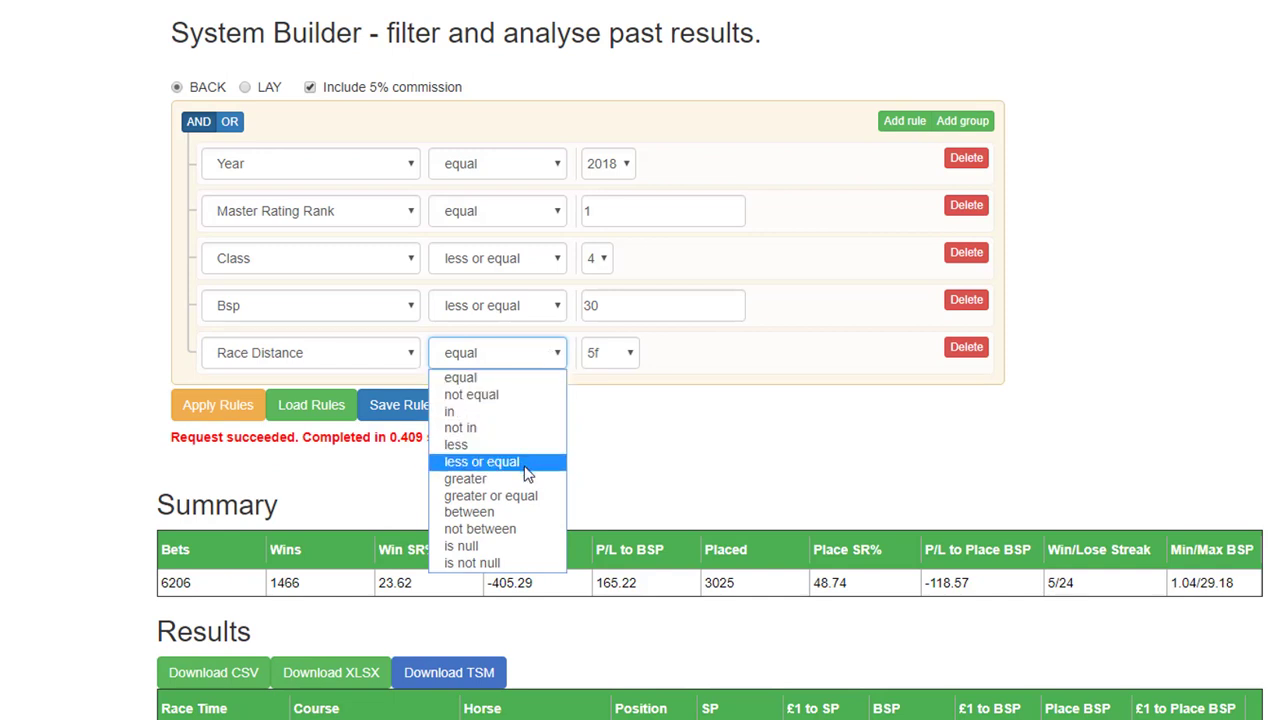
left_click(512, 516)
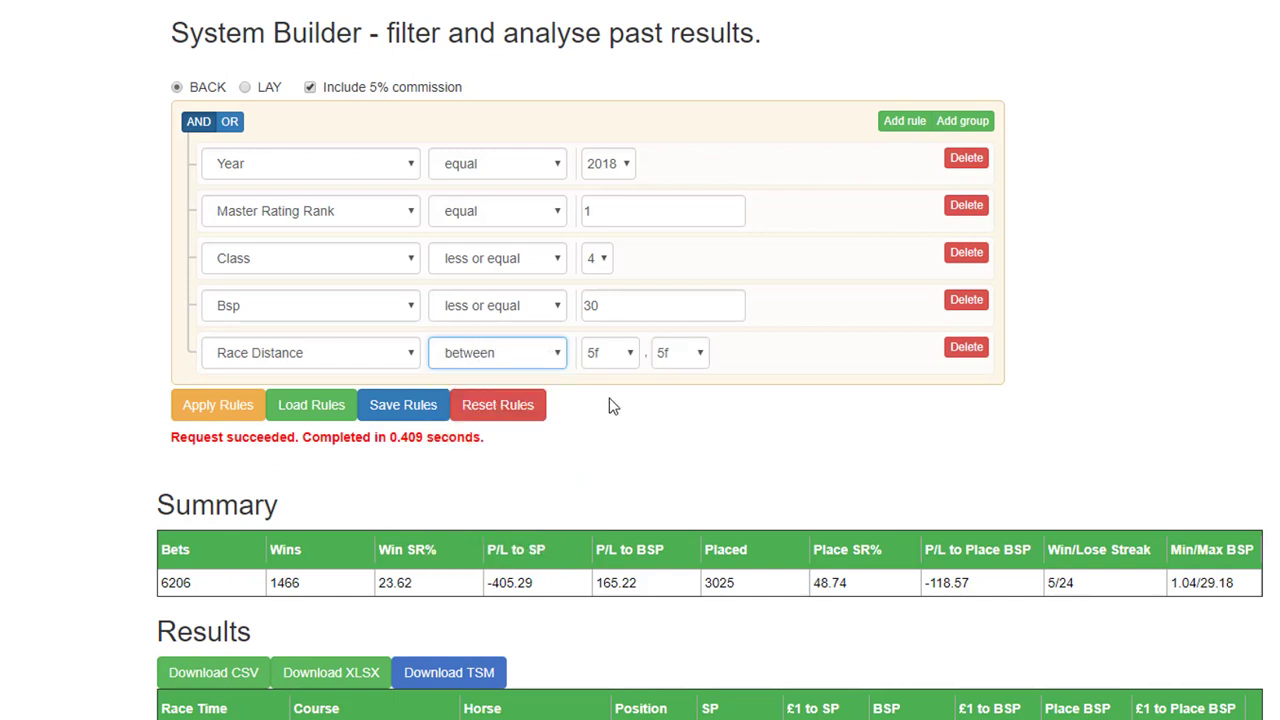
left_click(628, 356)
left_click(600, 395)
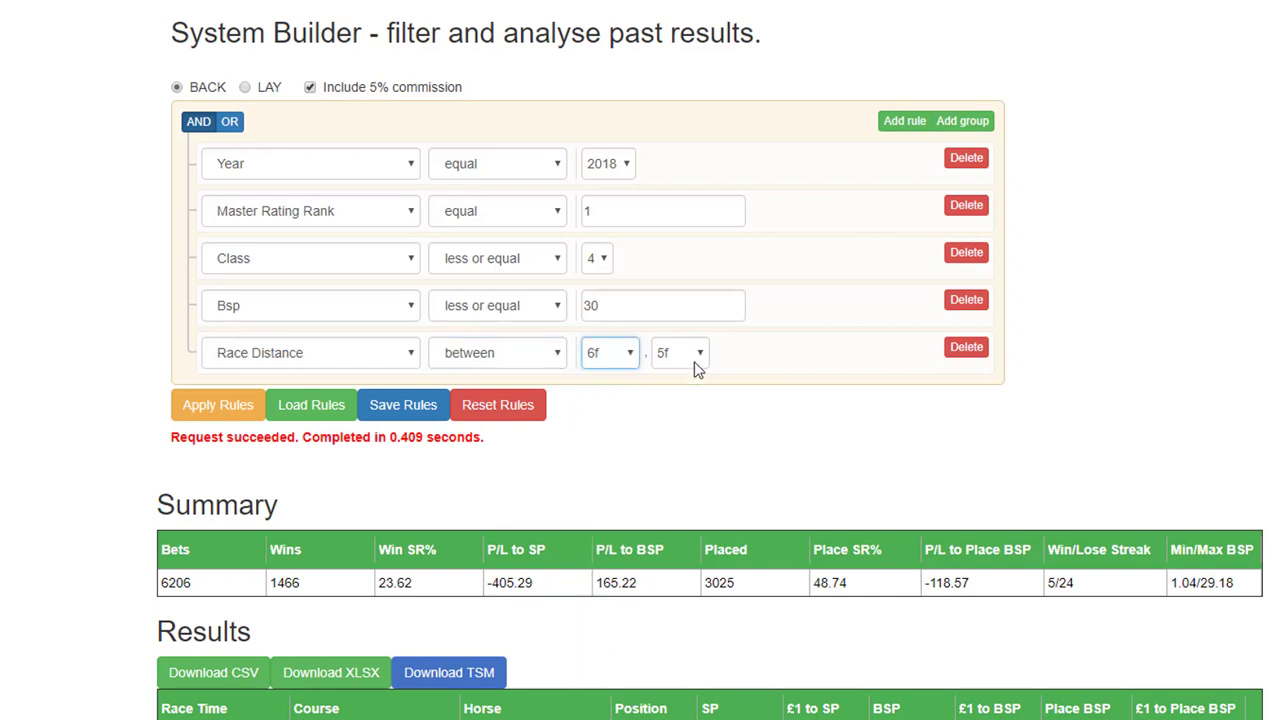
left_click(680, 352)
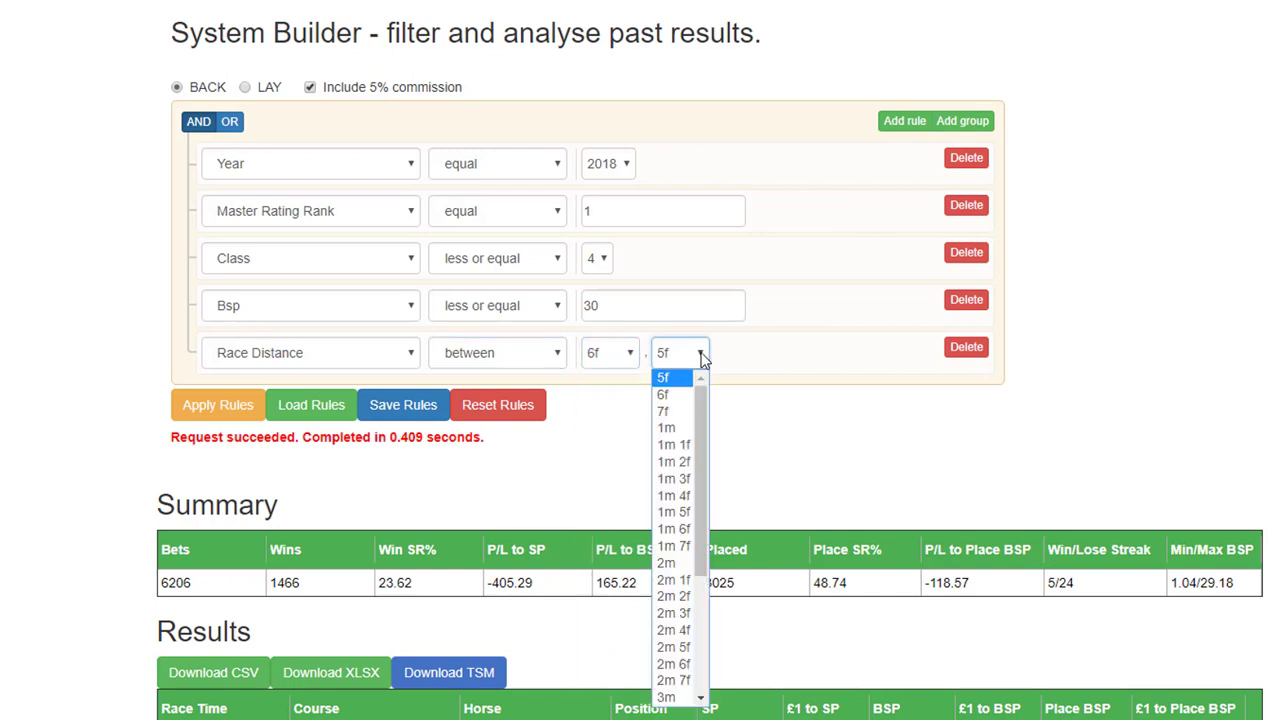
left_click(674, 496)
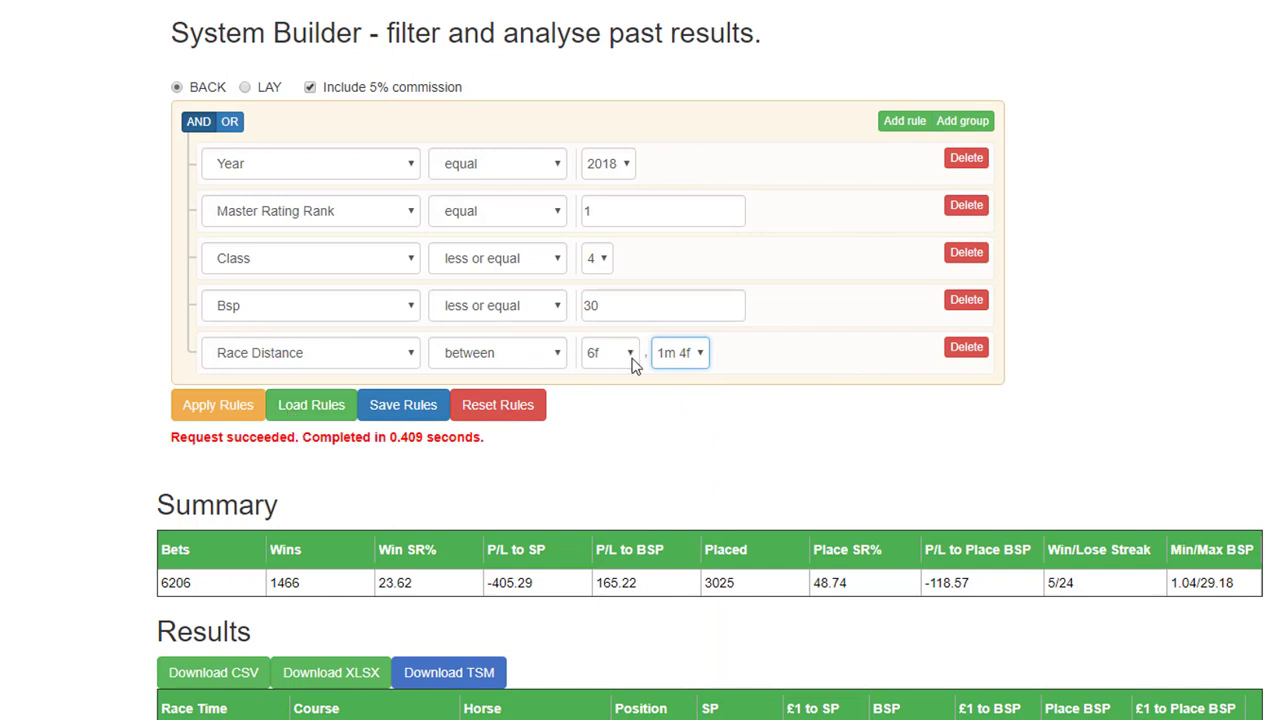
Change Race Distance to less or equal 1m 4f and apply, yielding 2839 bets.
left_click(558, 357)
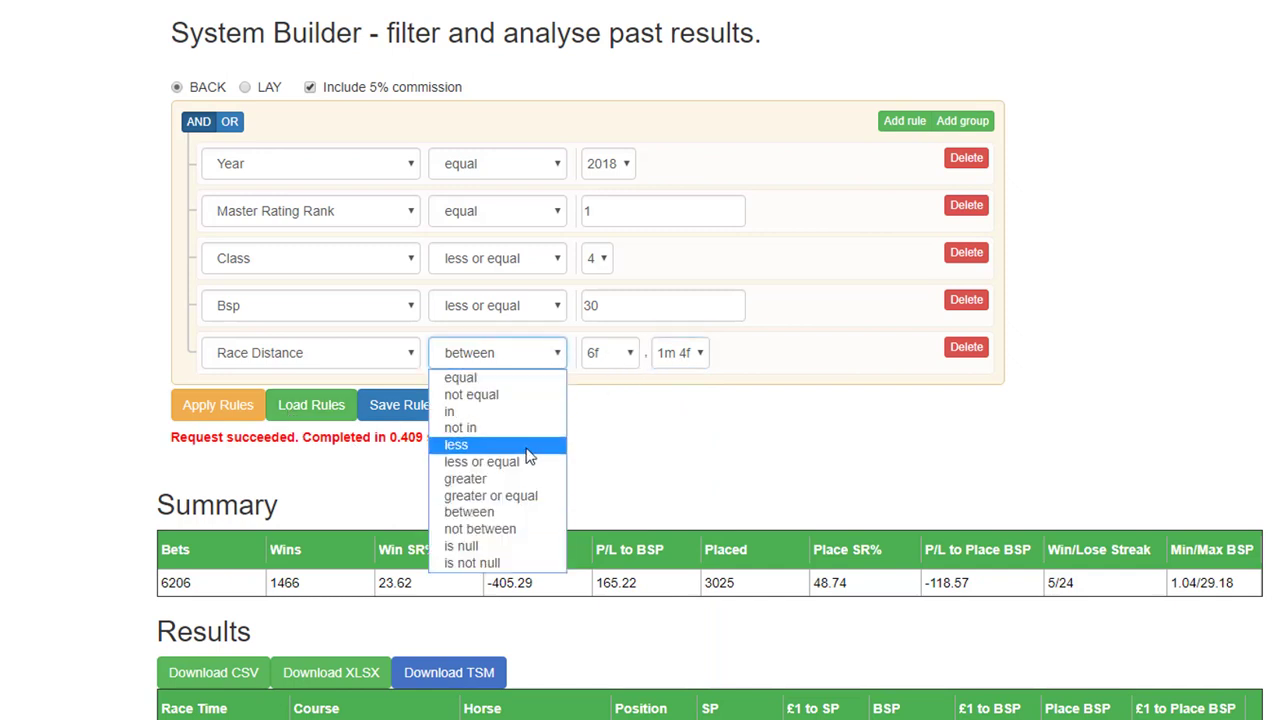
left_click(490, 459)
left_click(617, 352)
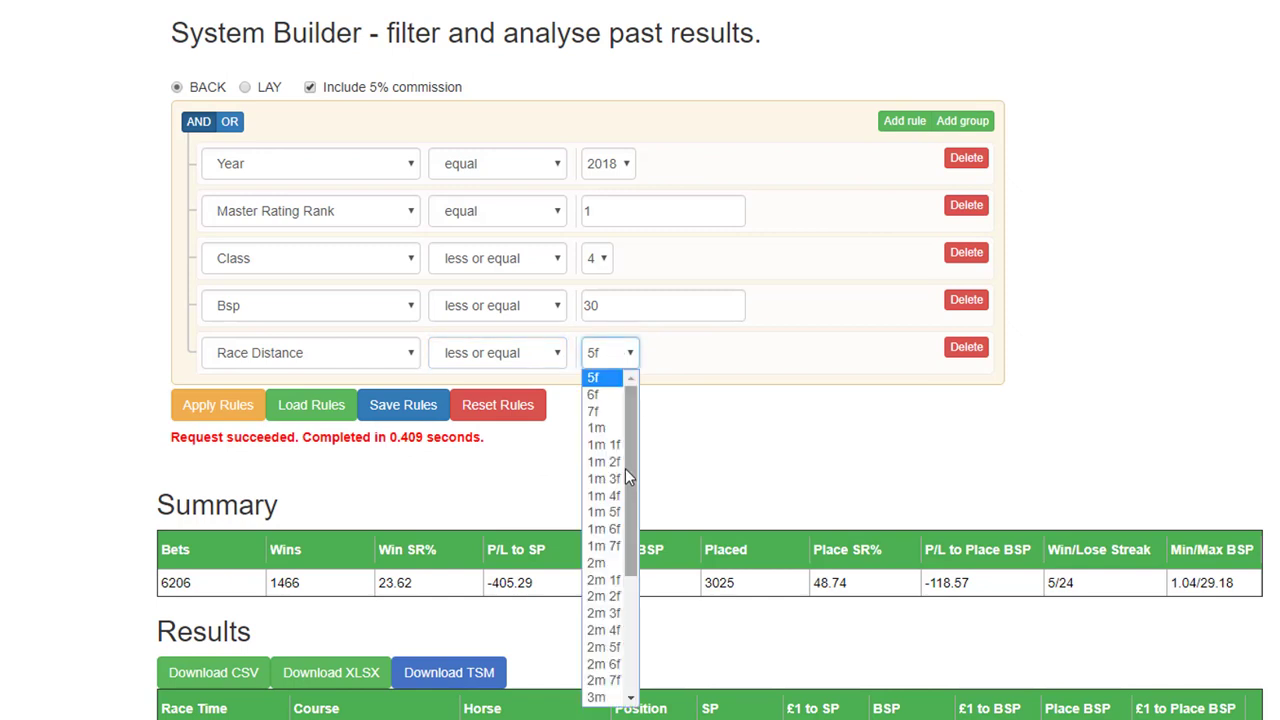
left_click(617, 494)
left_click(190, 412)
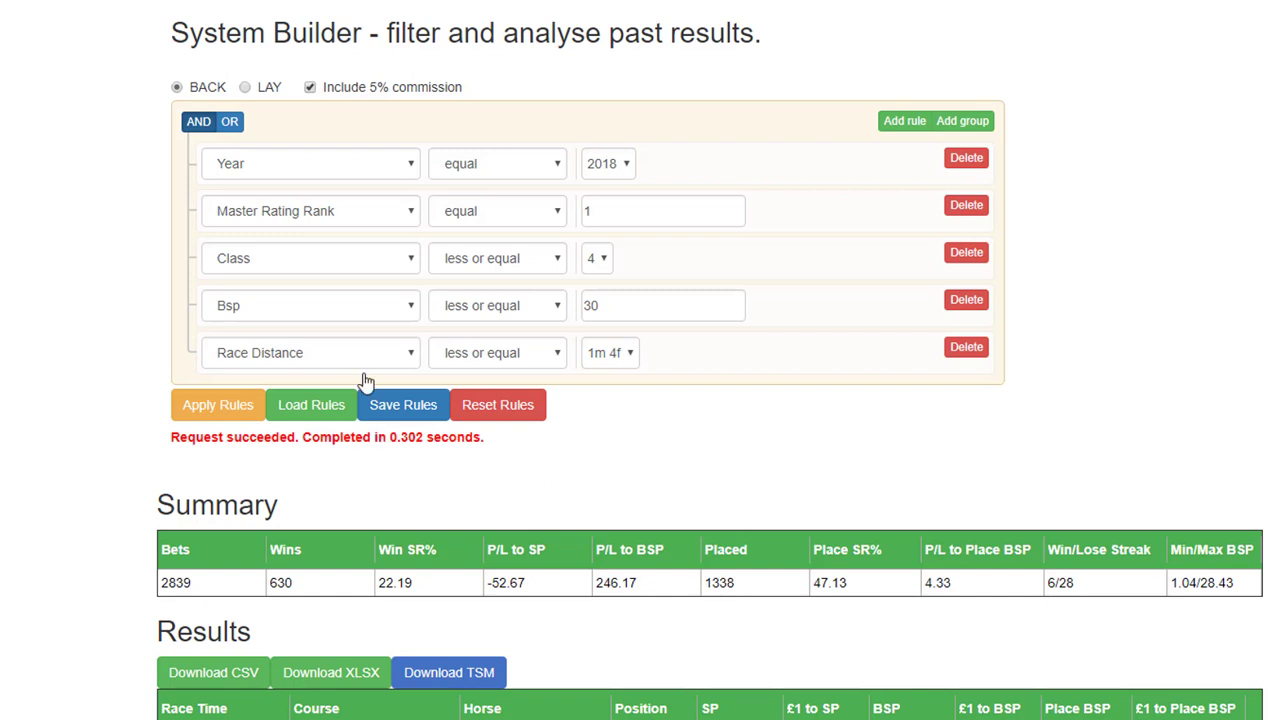
Change the second rule to Master Top Rated Clear By at least 5 and apply, giving 455 bets.
left_click(412, 215)
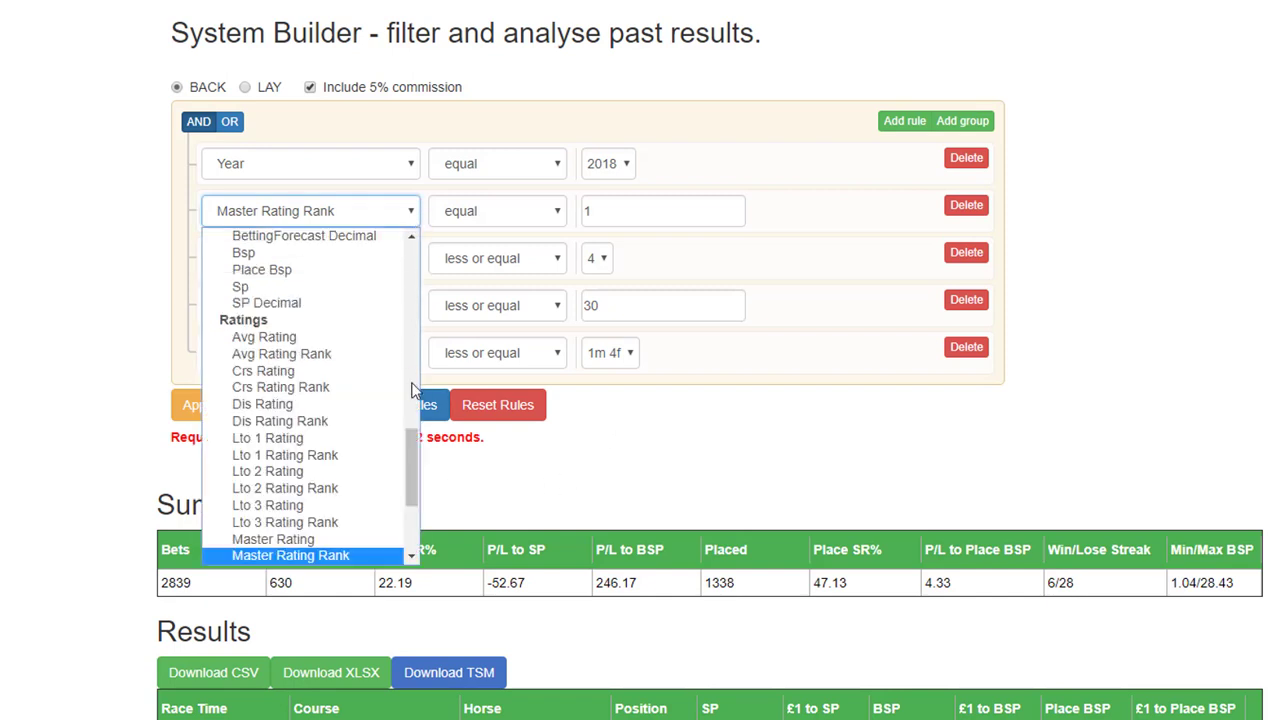
left_click_drag(414, 440, 406, 479)
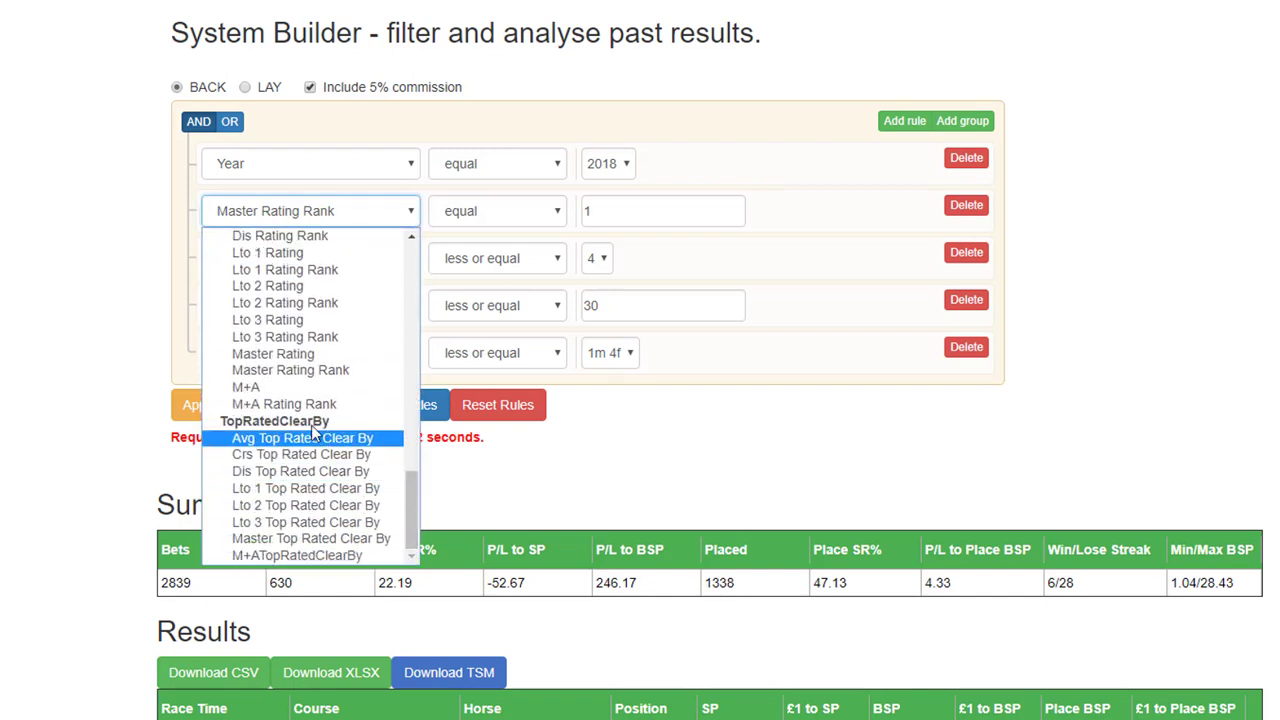
left_click(337, 541)
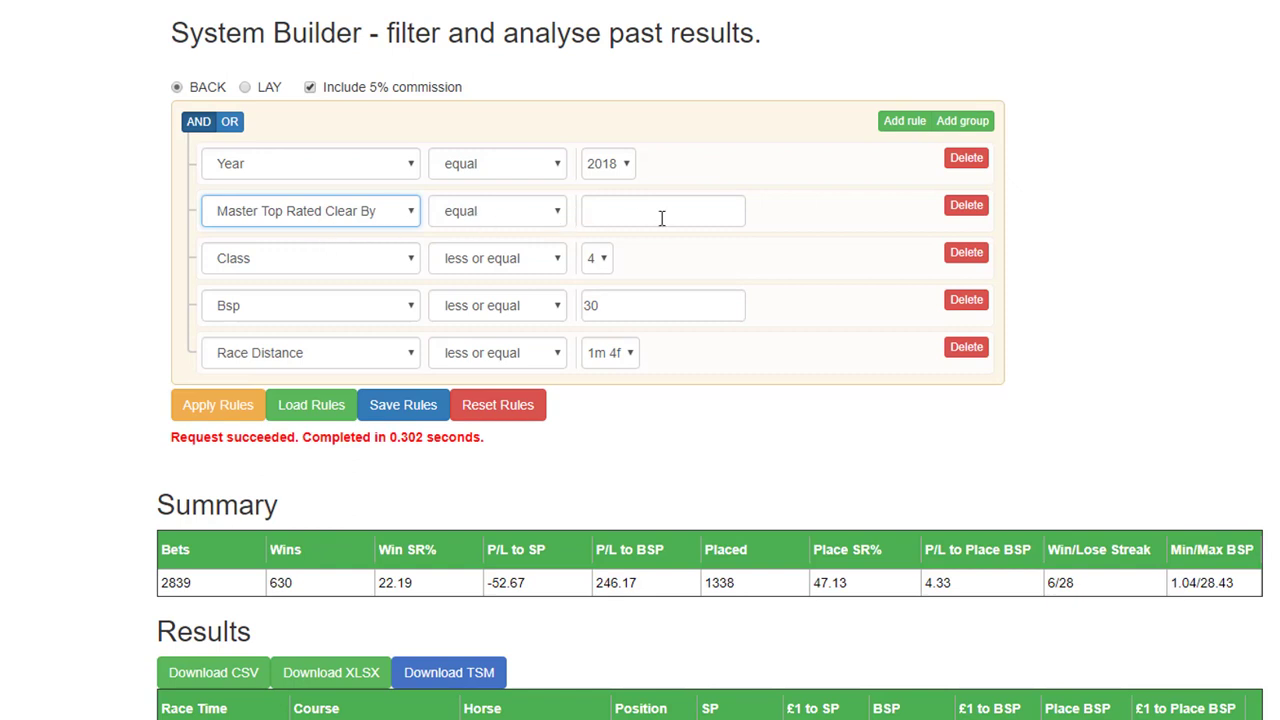
left_click(555, 211)
left_click(735, 212)
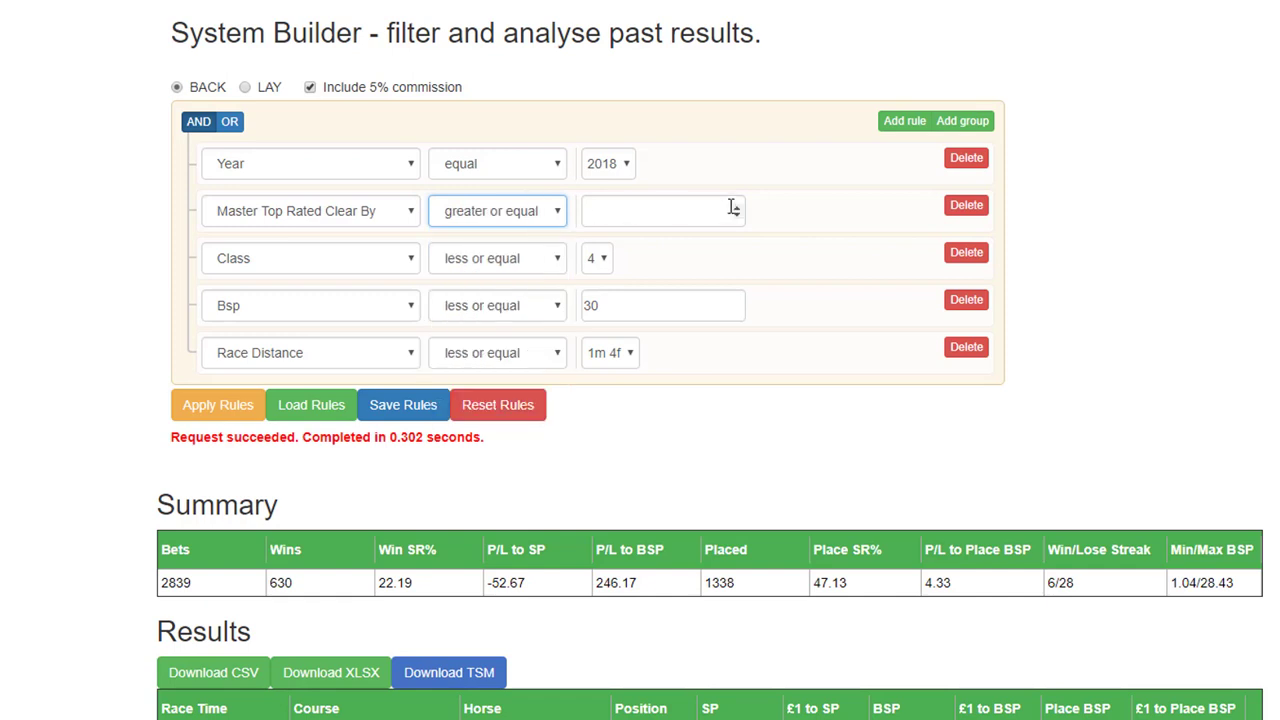
left_click(737, 211)
type("5")
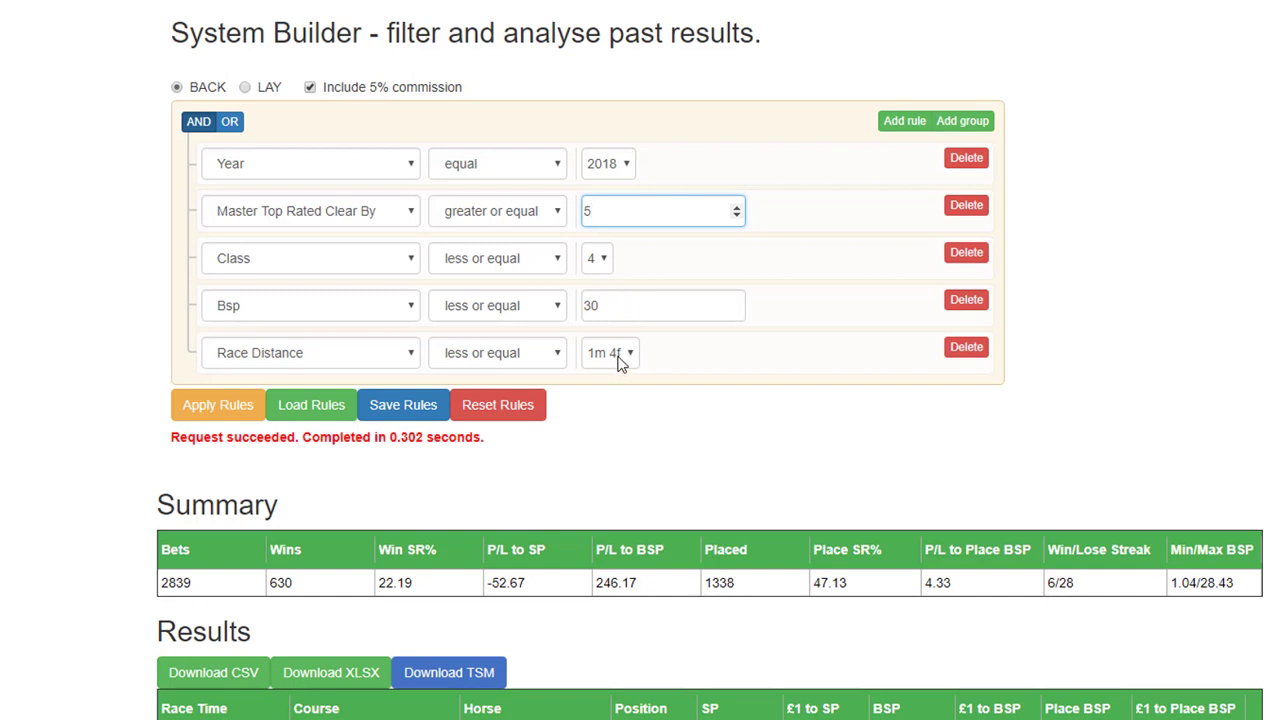
left_click(240, 405)
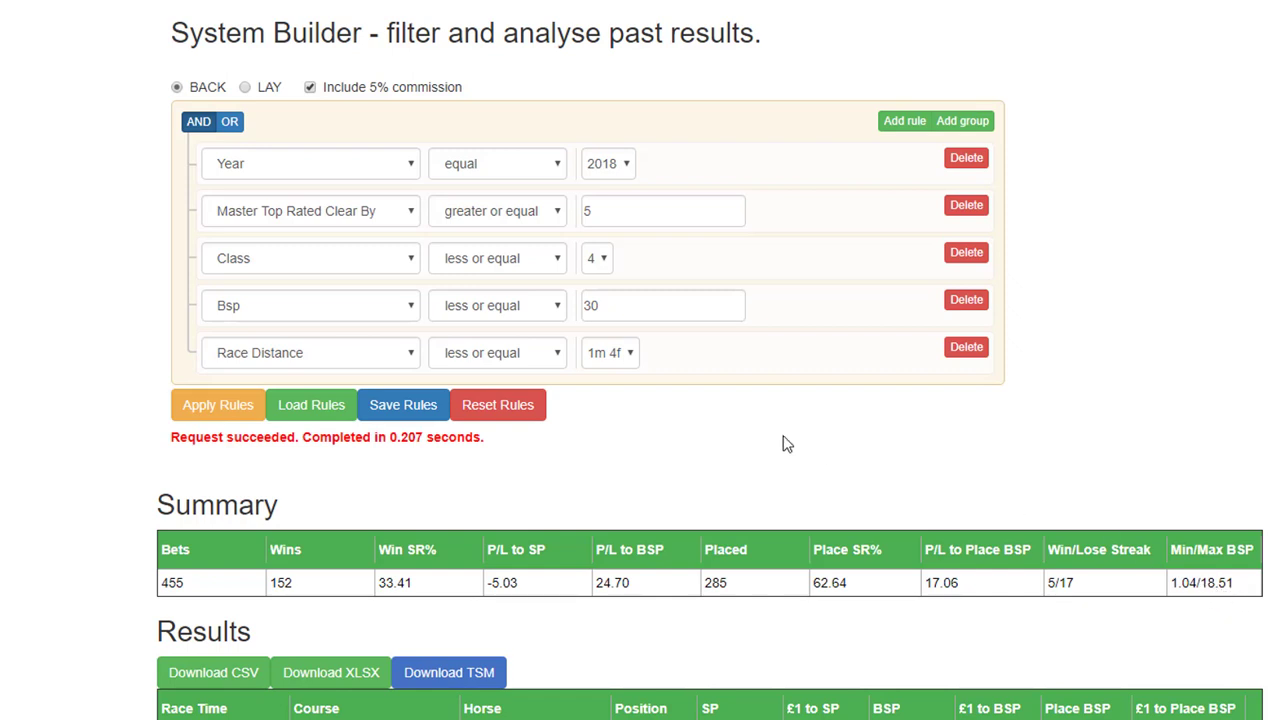
double_click(736, 208)
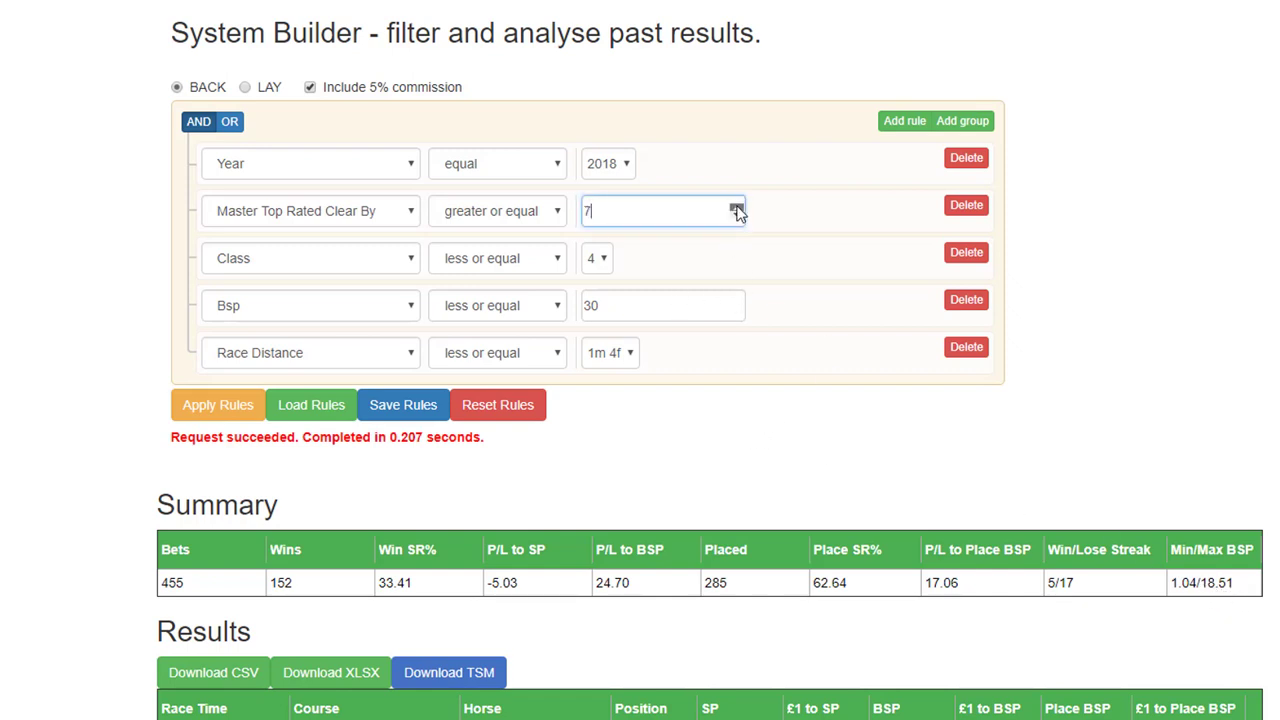
left_click(215, 410)
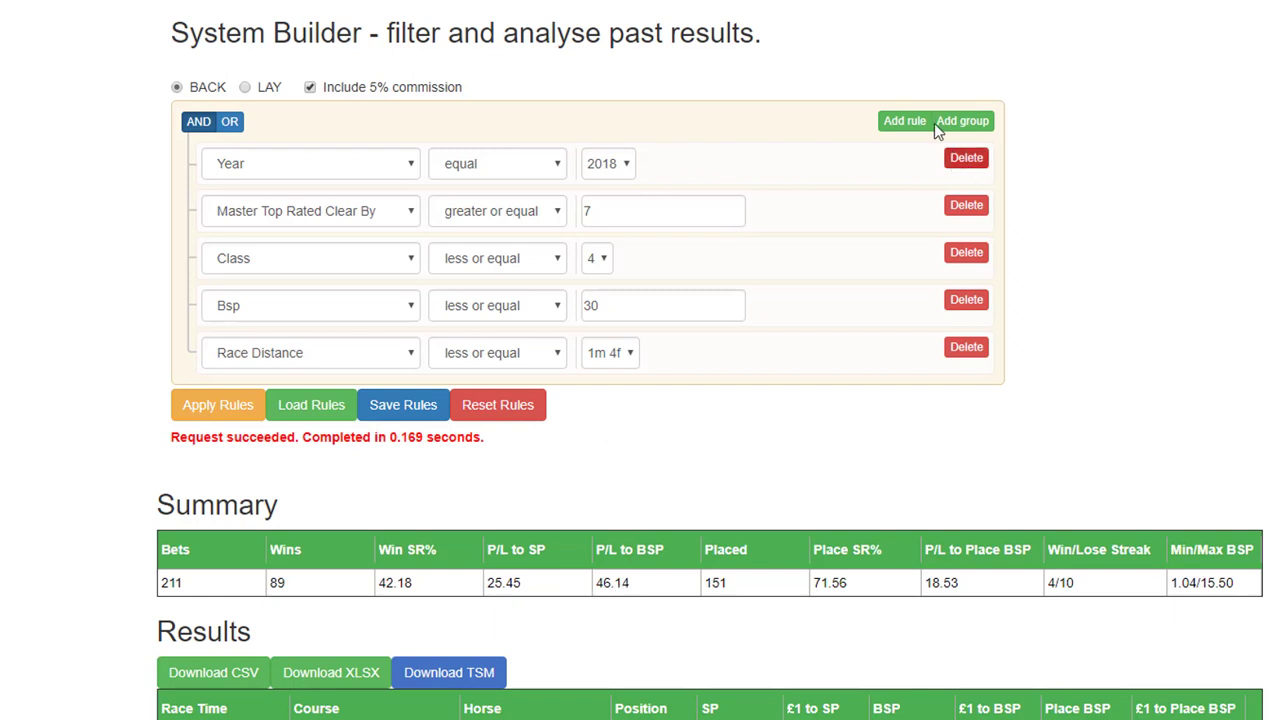
left_click(415, 355)
scroll(366, 457, "down", 5)
scroll(366, 457, "down", 1)
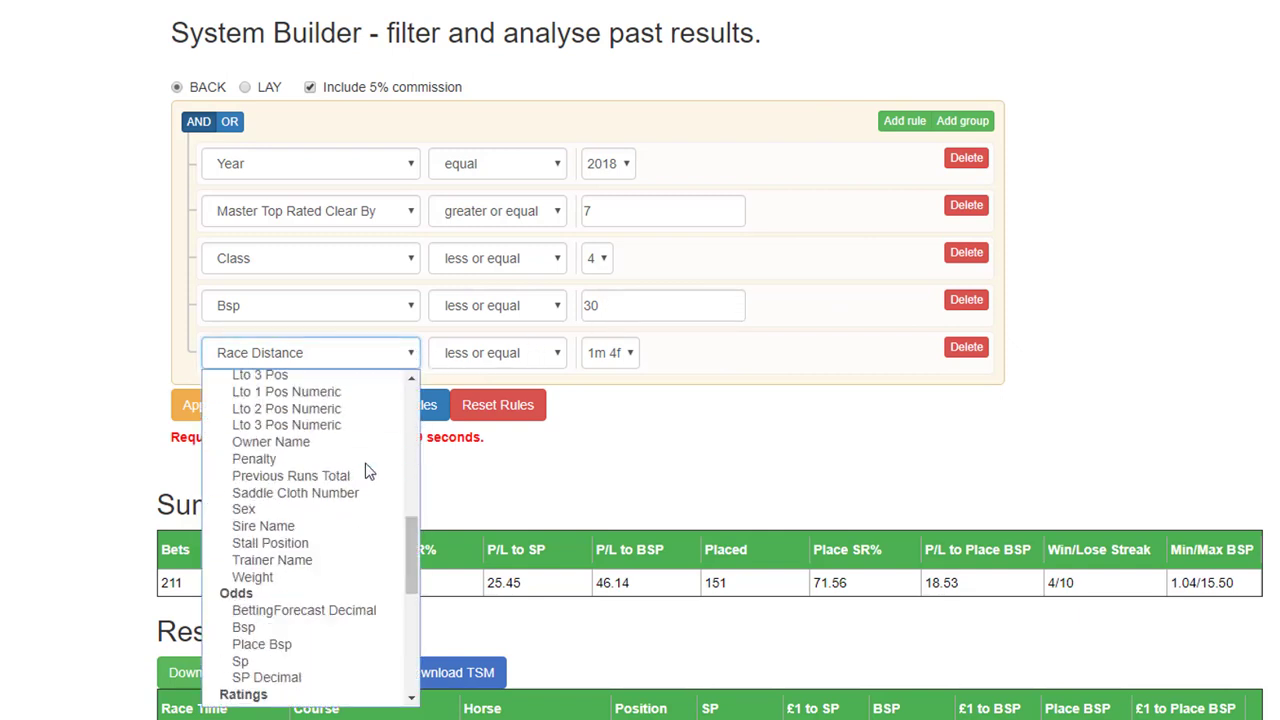
scroll(366, 457, "up", 6)
left_click(590, 470)
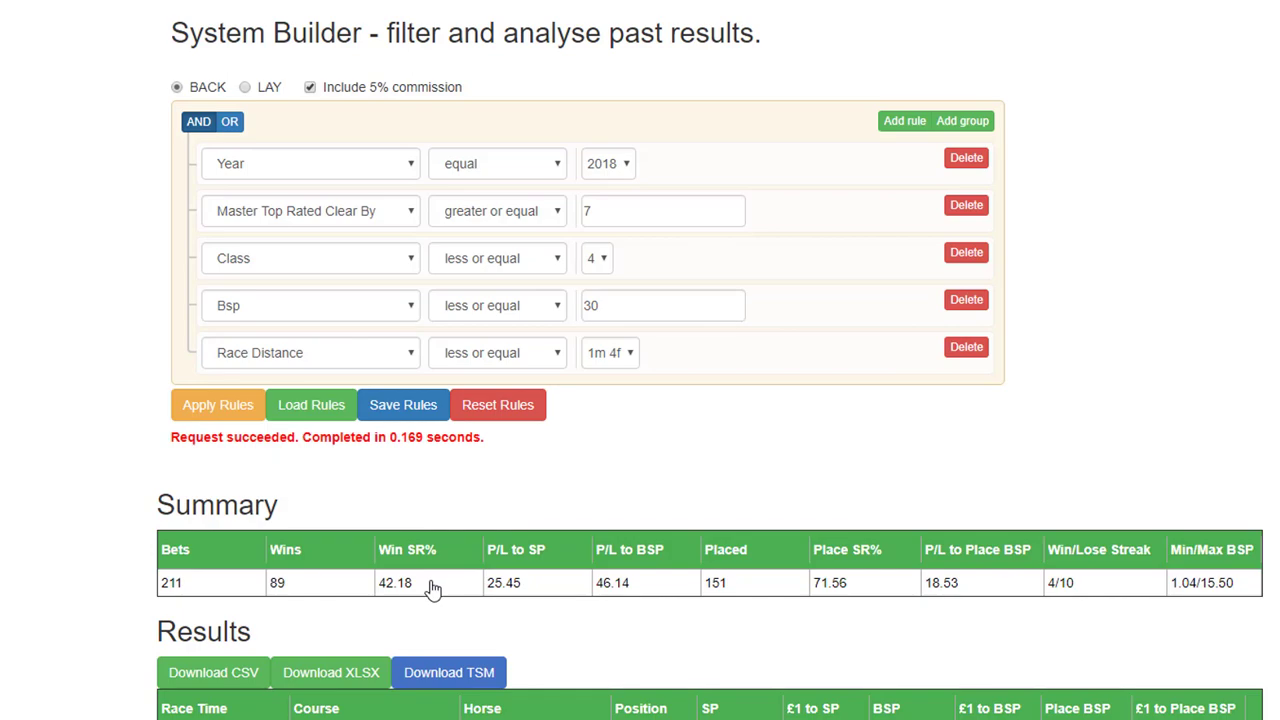
key("ctrl+minus")
key("ctrl+plus")
scroll(300, 520, "down", 2)
scroll(316, 503, "down", 3)
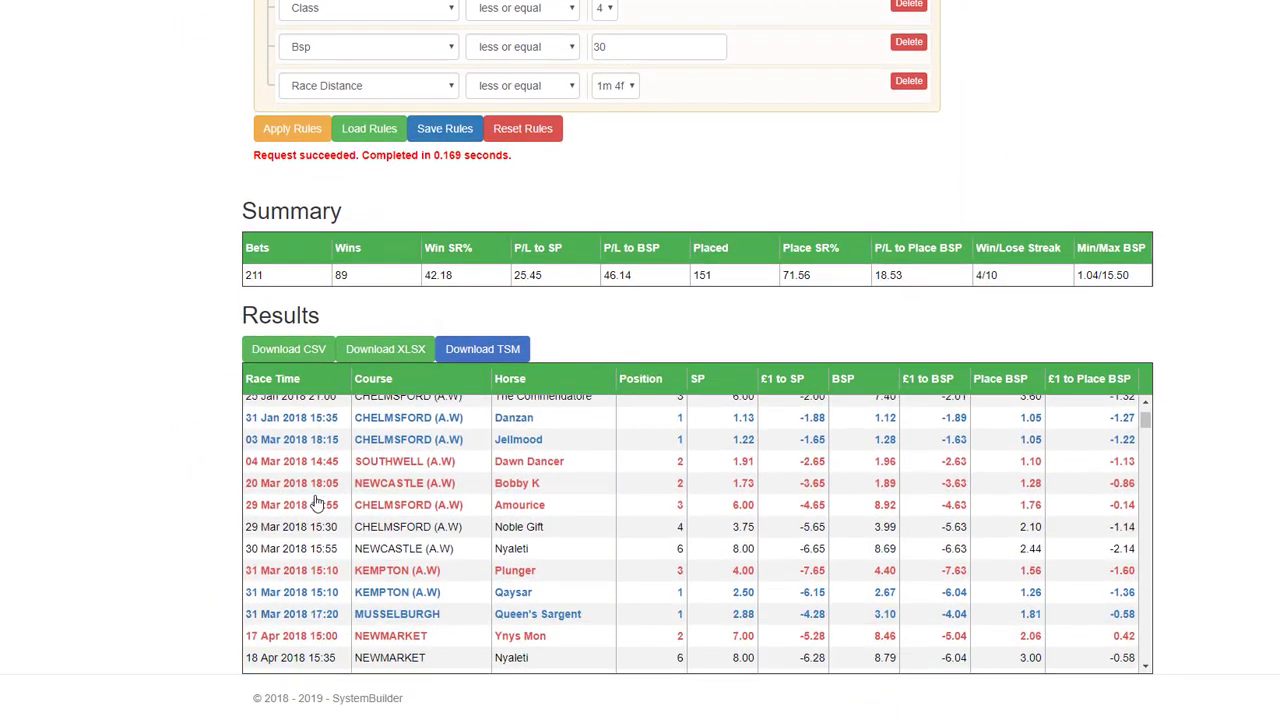
scroll(316, 503, "down", 2)
scroll(316, 503, "down", 2)
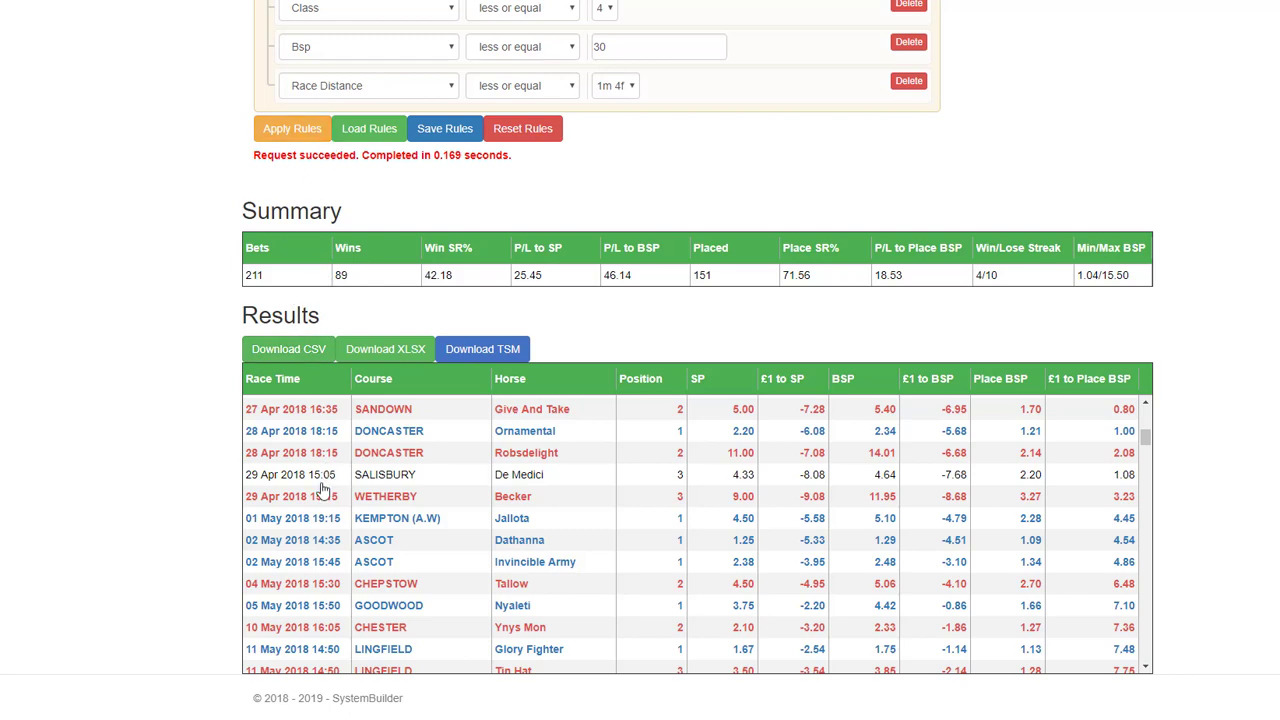
scroll(320, 491, "down", 3)
scroll(320, 491, "down", 2)
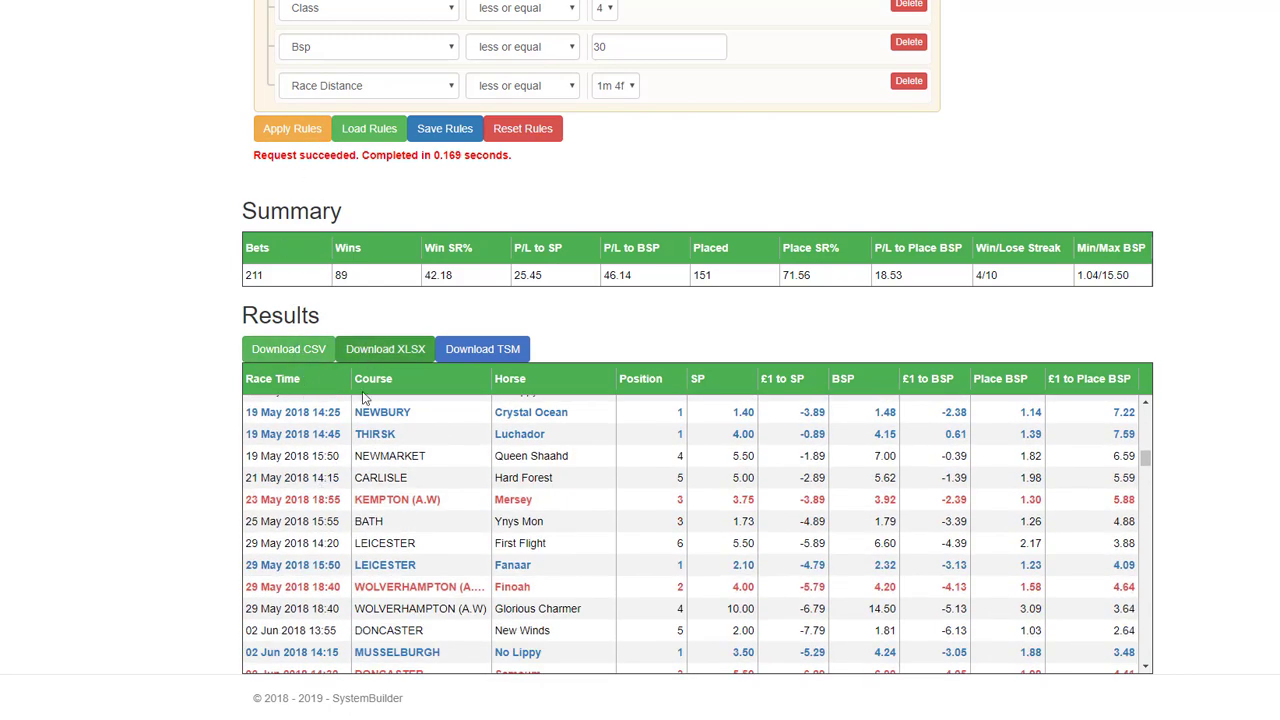
scroll(305, 517, "down", 3)
scroll(305, 517, "down", 2)
scroll(305, 517, "down", 2)
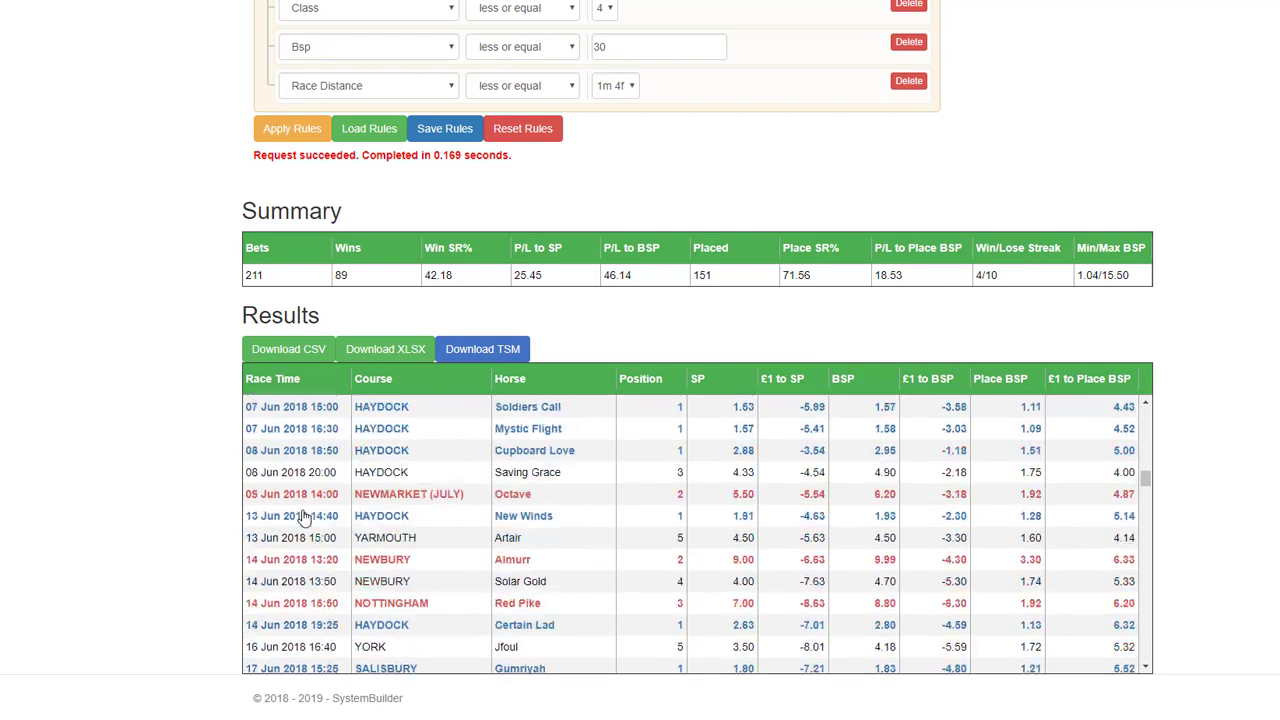
scroll(305, 517, "down", 2)
scroll(305, 517, "down", 2)
scroll(175, 514, "up", 2)
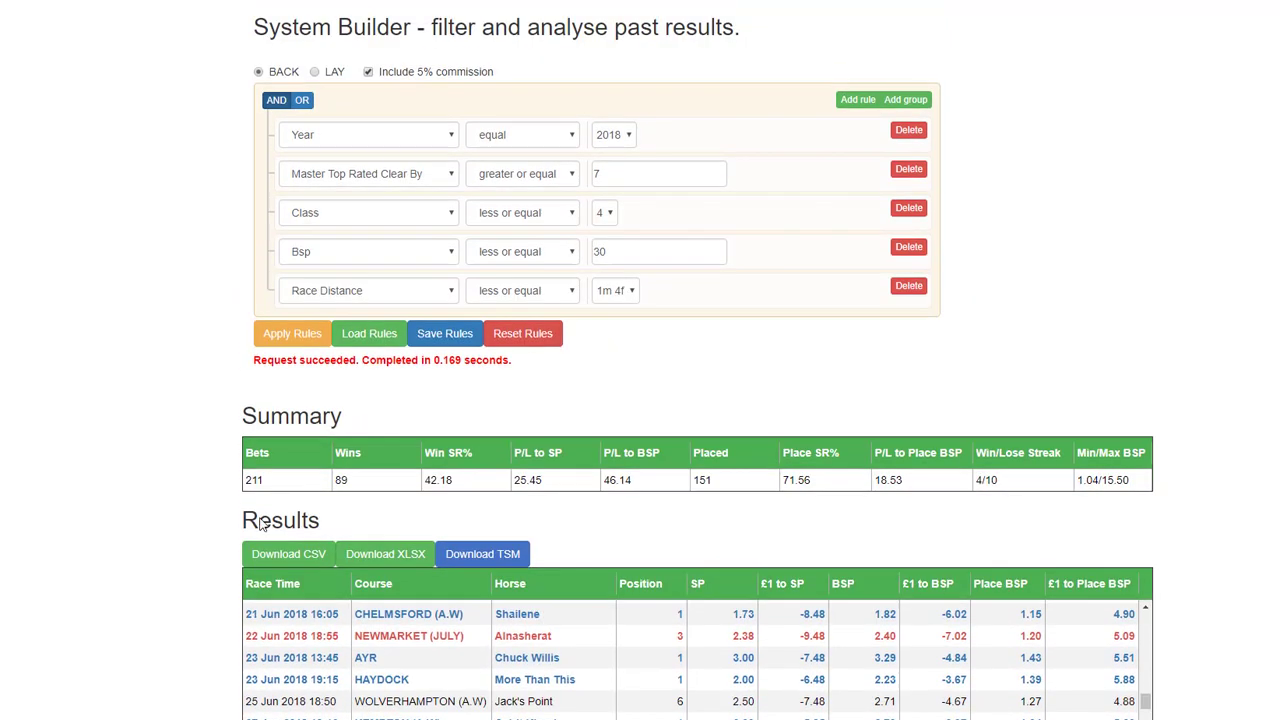
scroll(1056, 517, "up", 2)
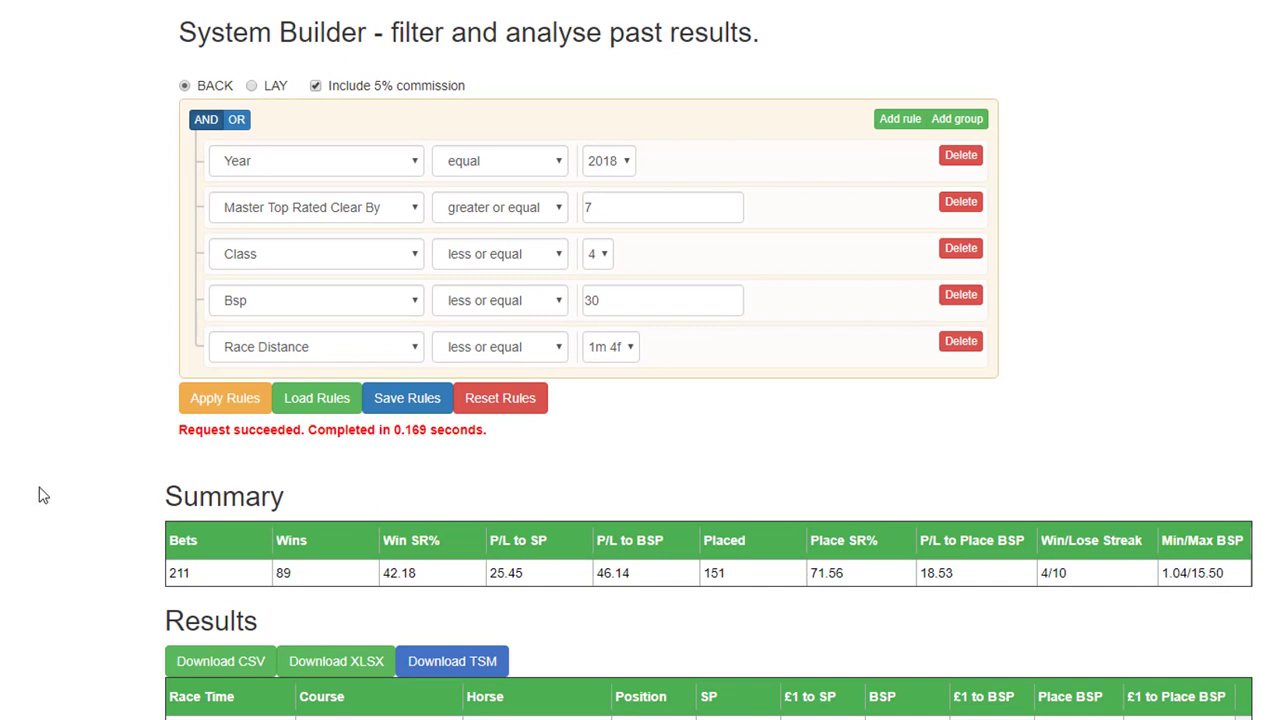
Reset all rules and set the first rule to Year 2018.
left_click(500, 404)
left_click(418, 163)
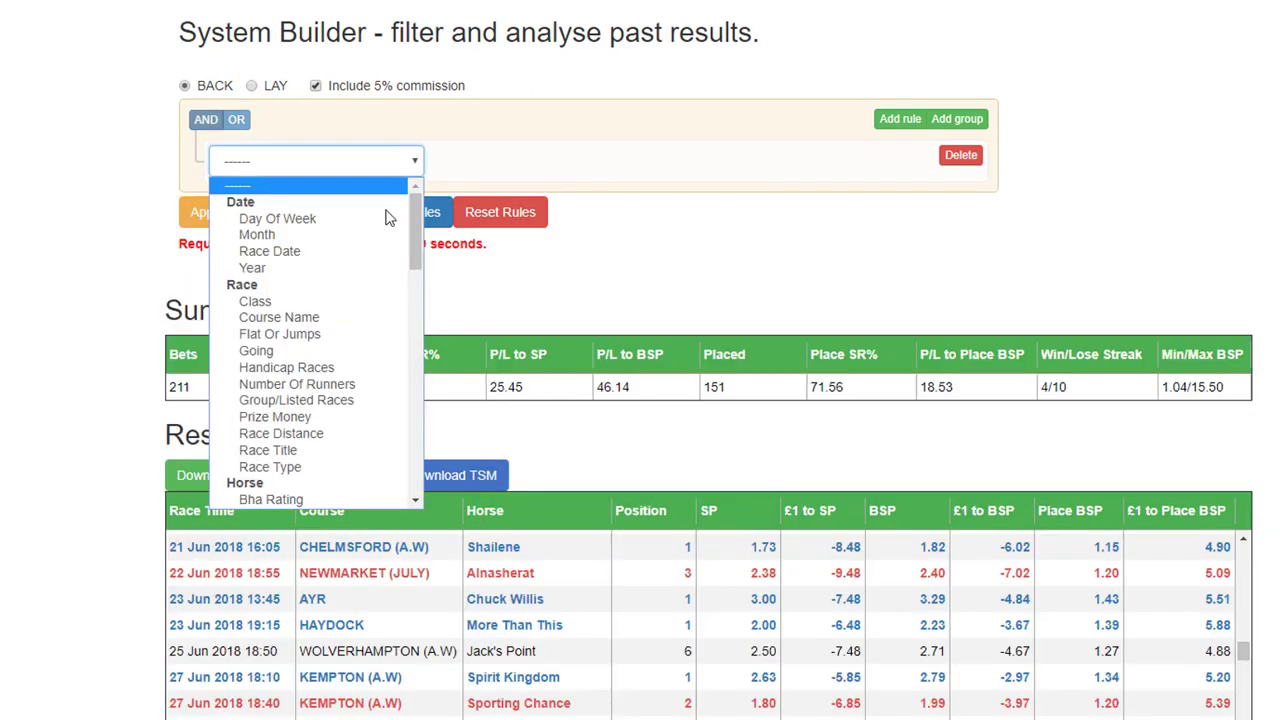
left_click(365, 268)
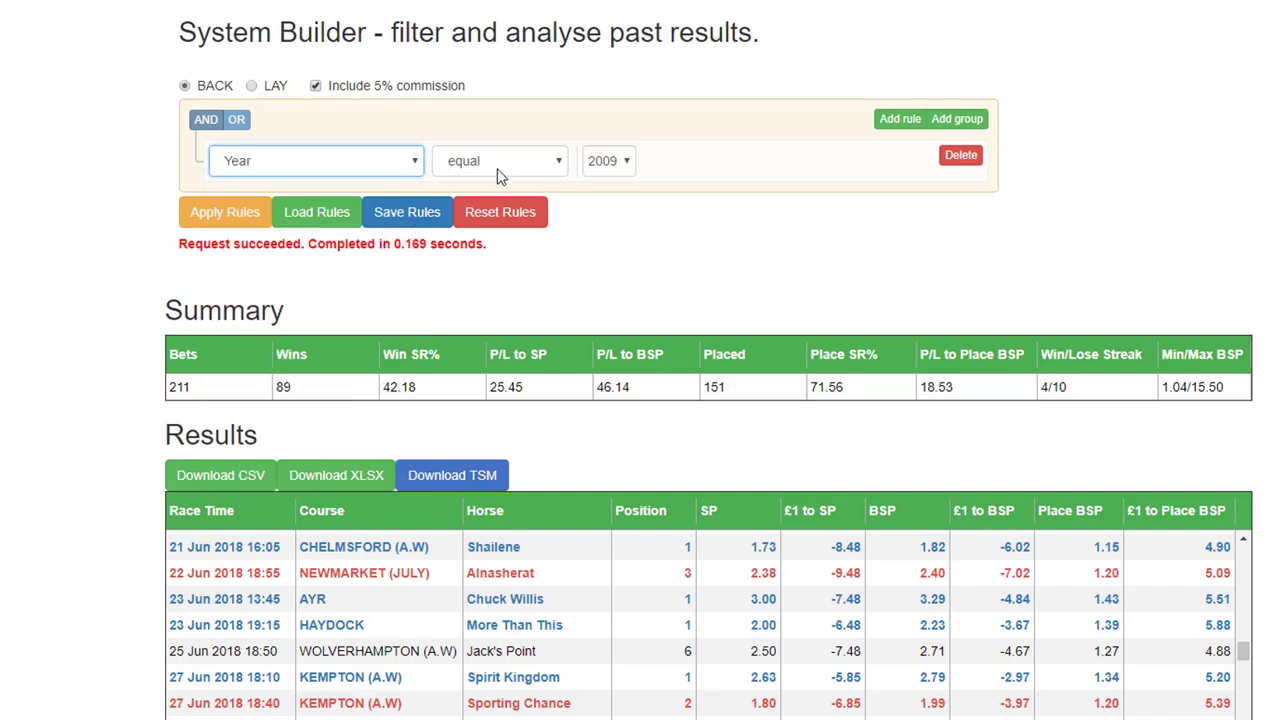
left_click(612, 163)
left_click(605, 333)
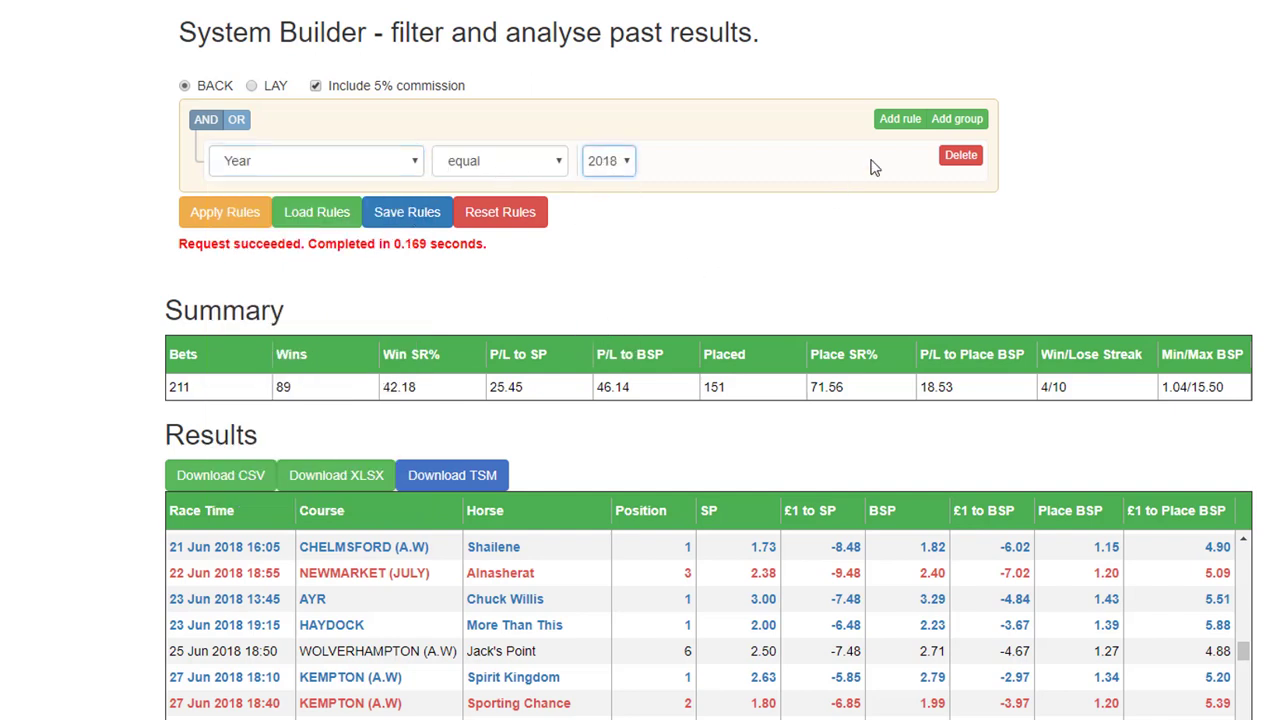
Add a Flat Or Jumps rule restricted to jumps races (J).
left_click(898, 122)
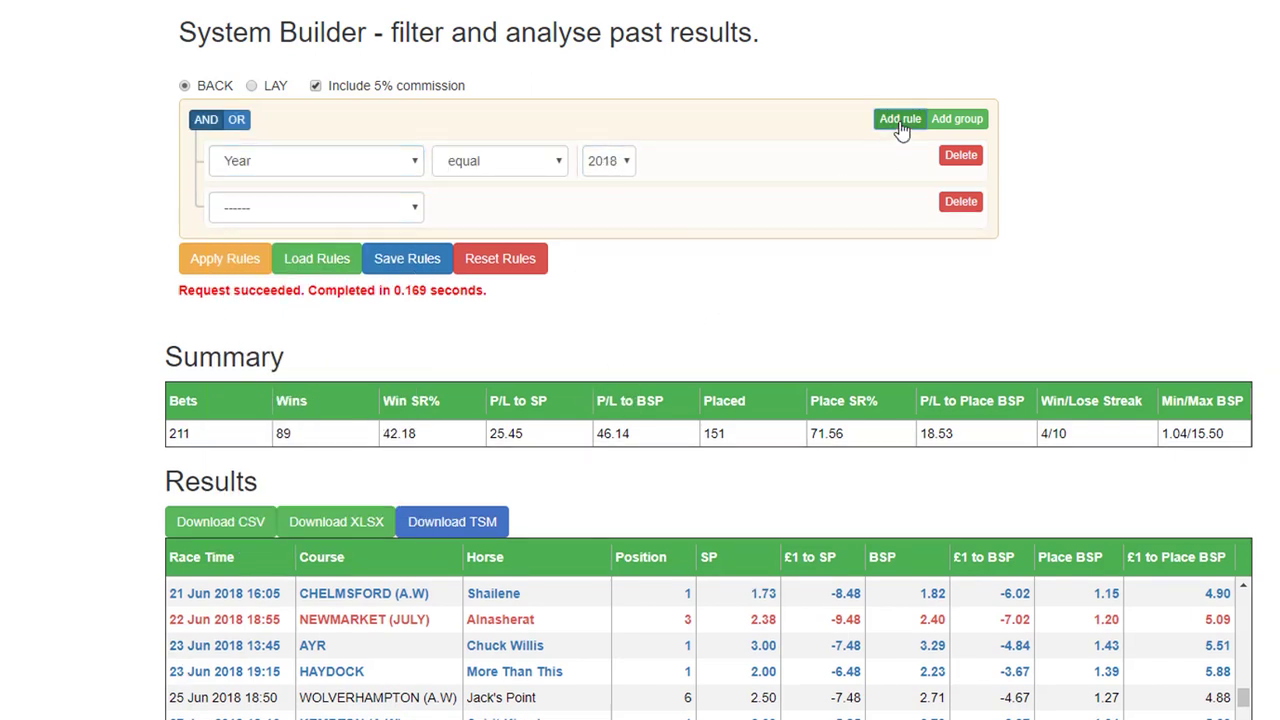
left_click(418, 211)
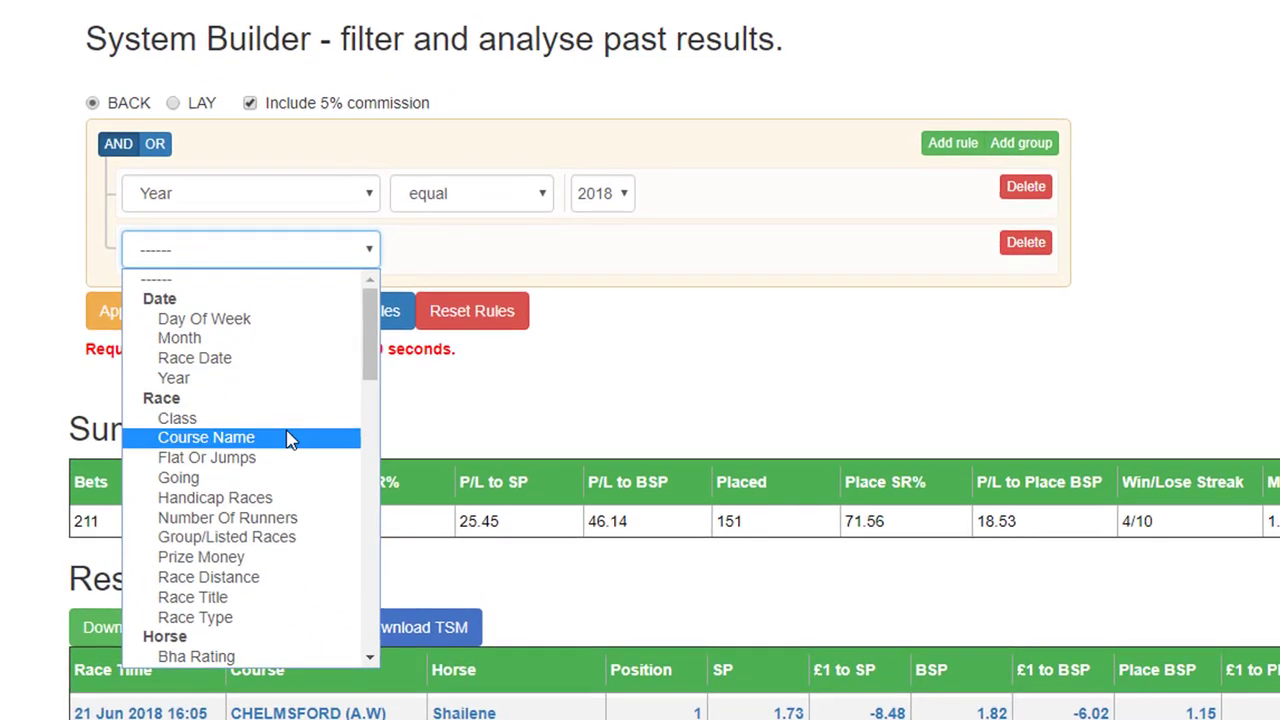
left_click(290, 457)
left_click(545, 250)
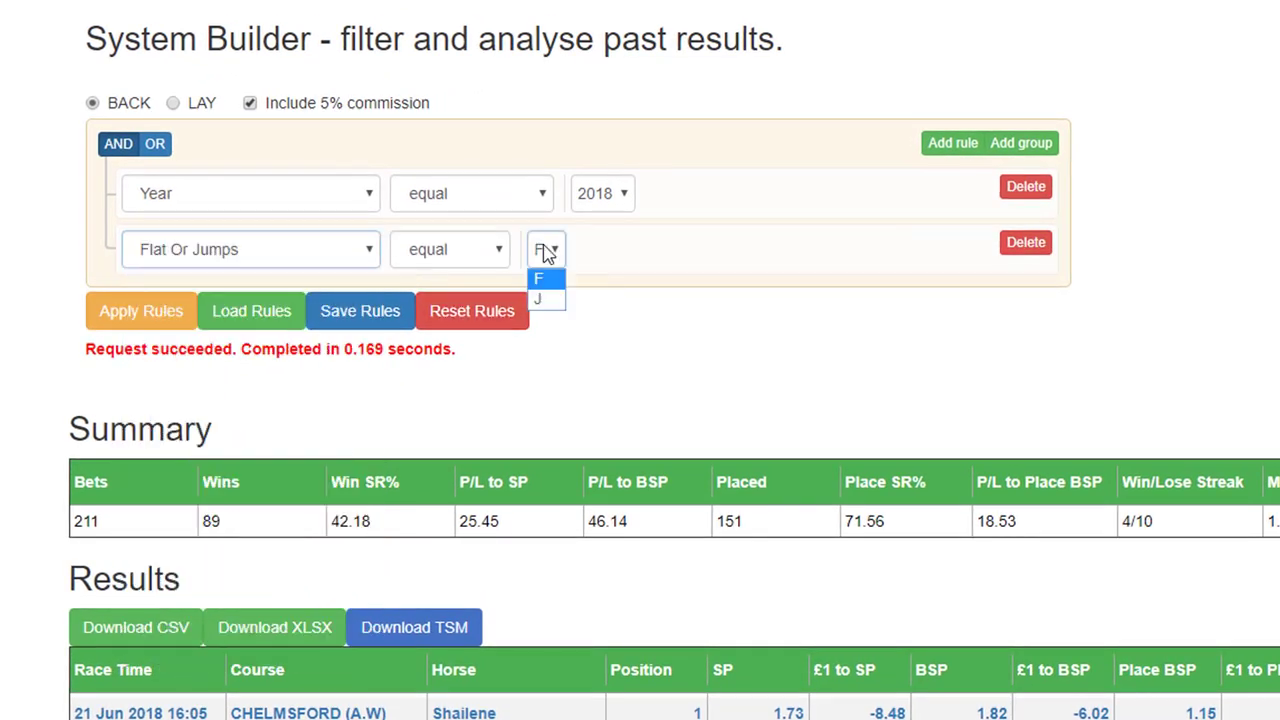
left_click(540, 302)
Add a third rule and set its field to Going, trying a less-or-equal comparison.
left_click(956, 147)
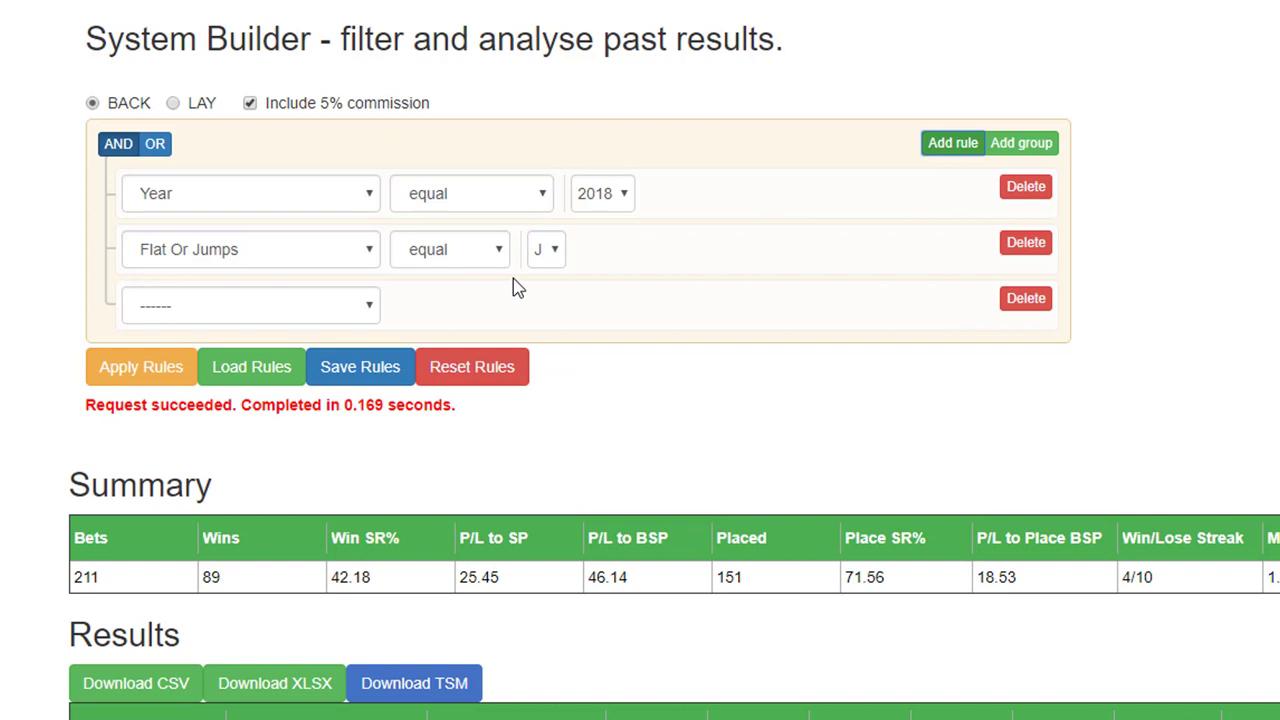
left_click(370, 318)
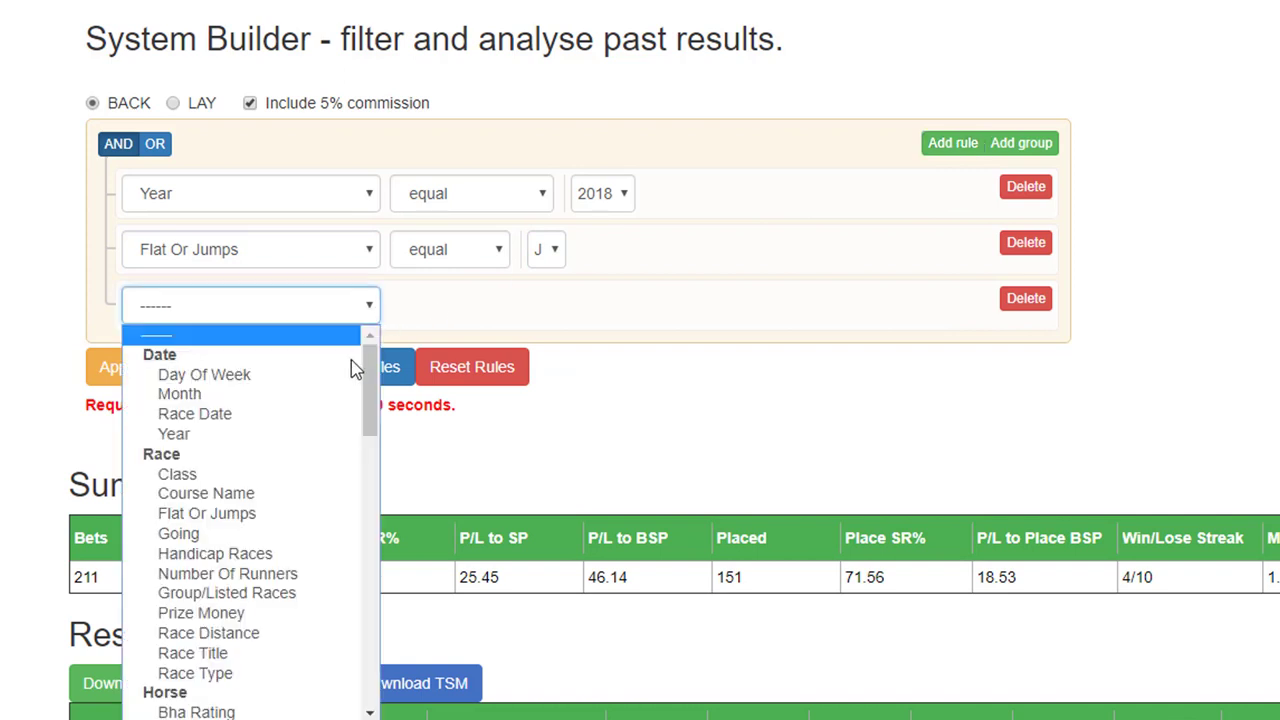
left_click(300, 515)
left_click(492, 310)
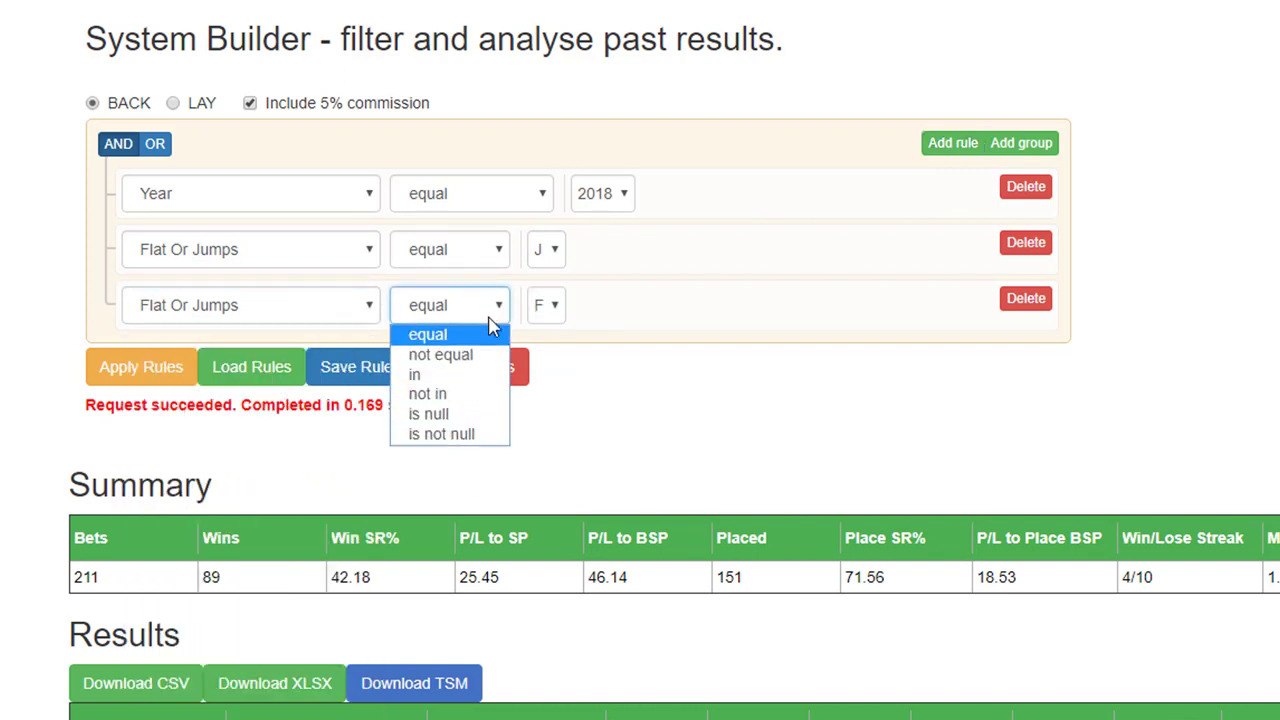
left_click(497, 310)
left_click(370, 306)
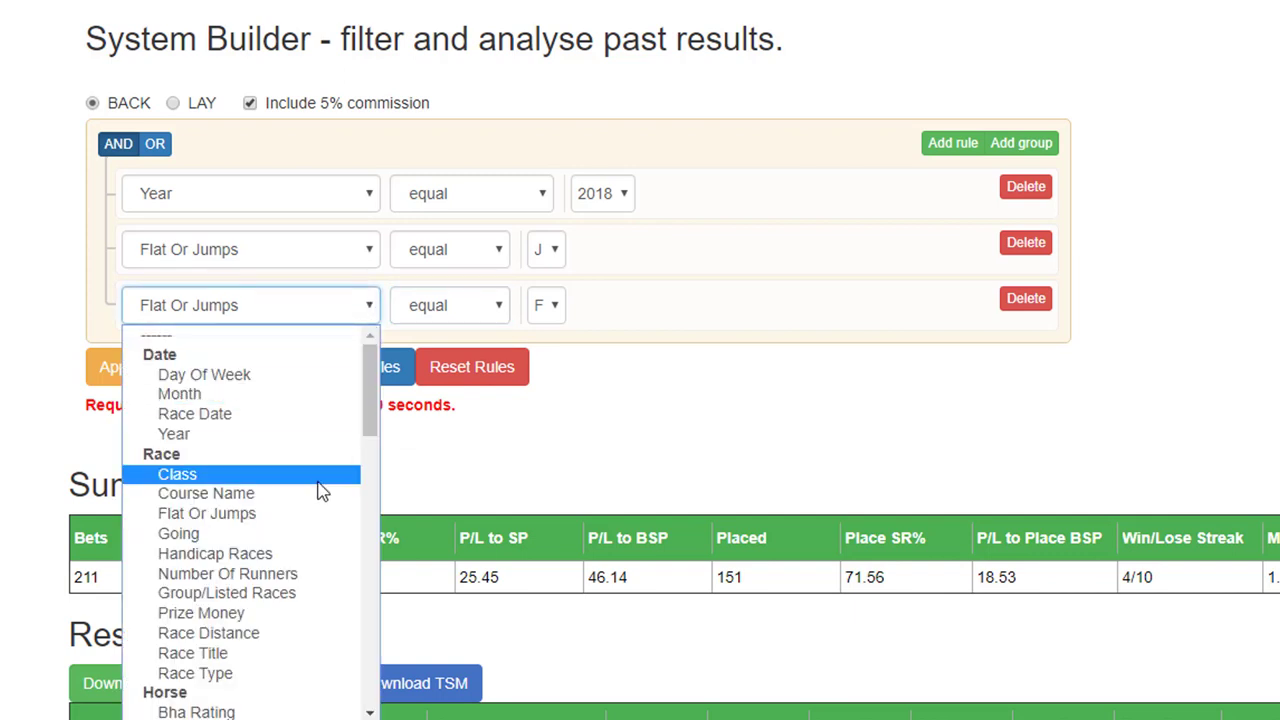
left_click(309, 534)
left_click(541, 307)
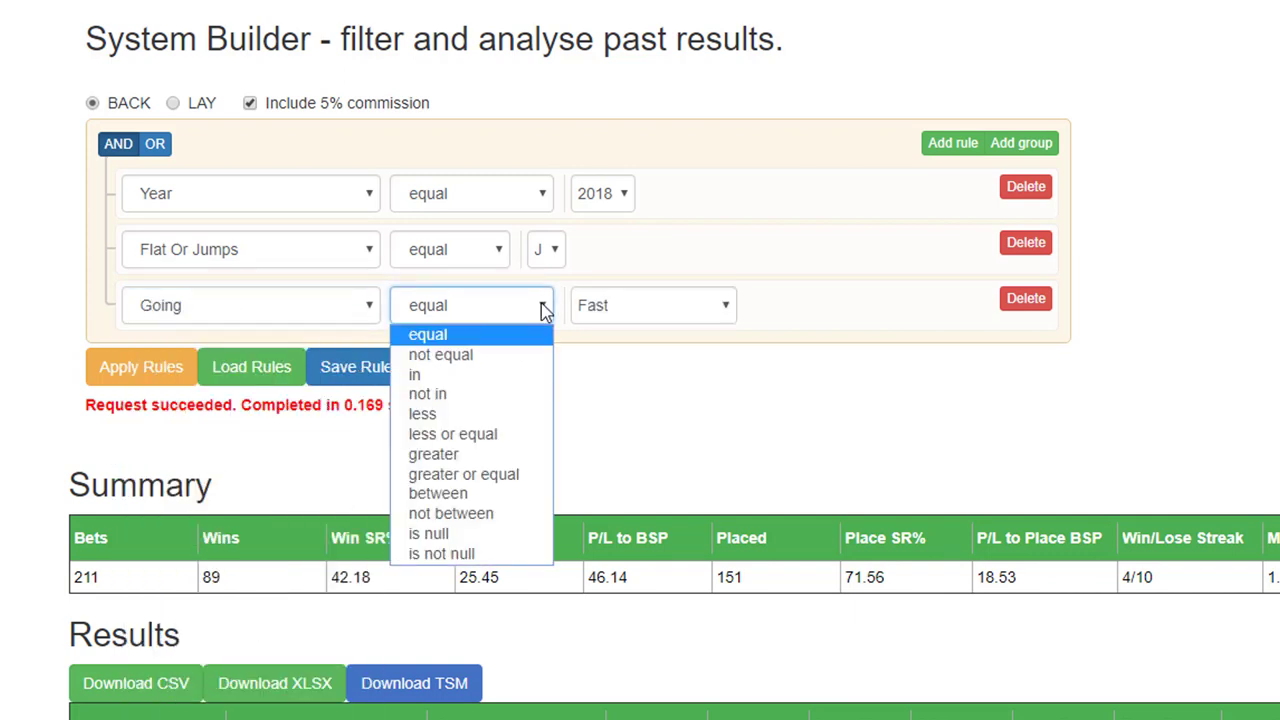
left_click(505, 444)
Settle the Going rule on equal to Good.
left_click(727, 306)
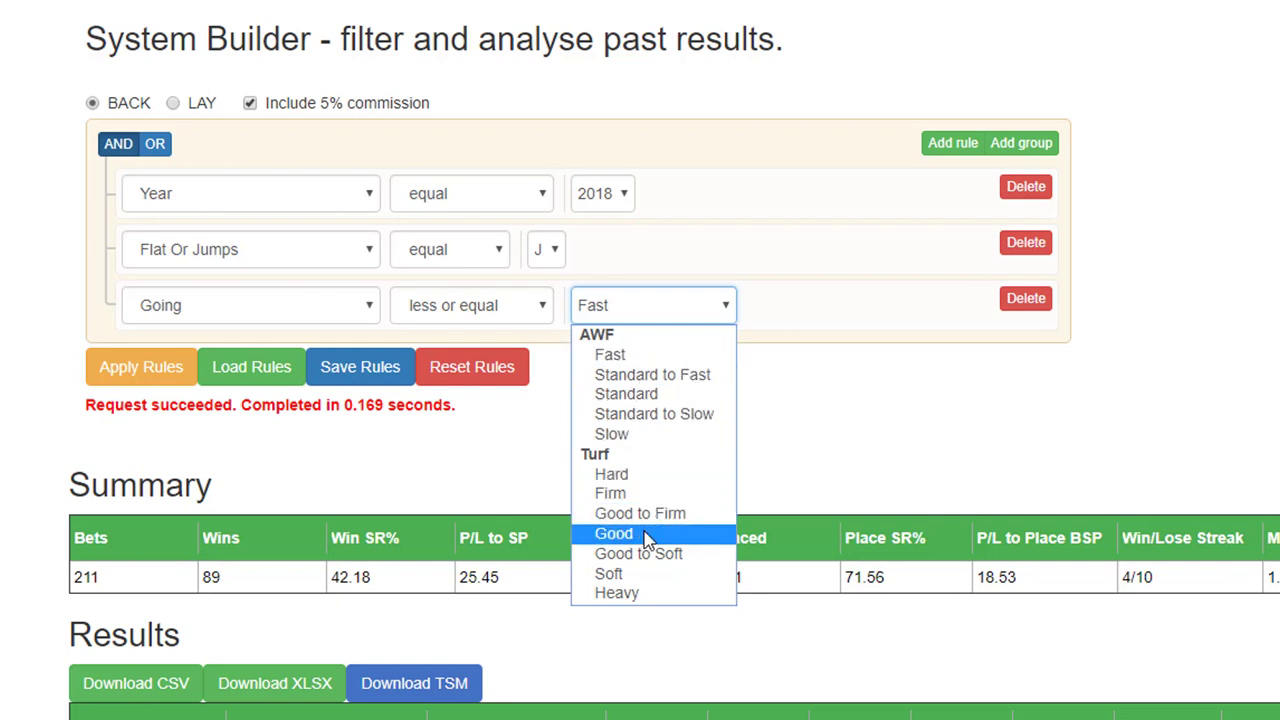
left_click(543, 308)
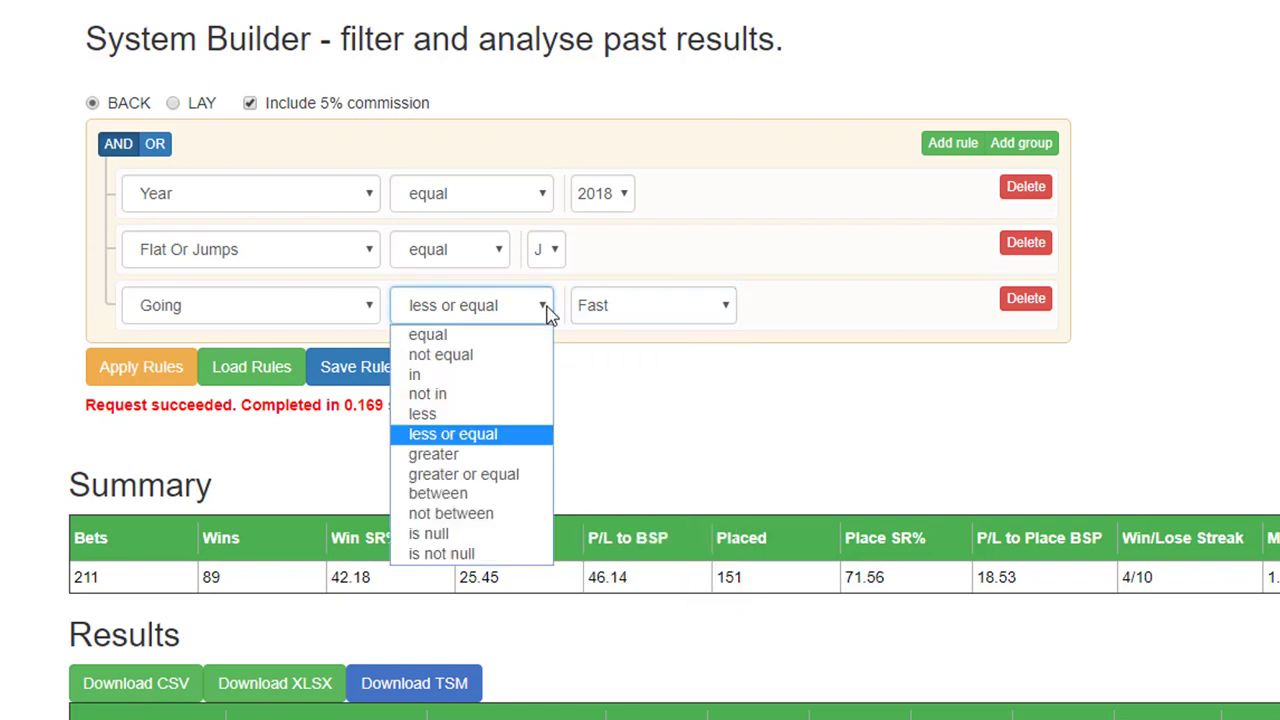
left_click(514, 475)
left_click(723, 312)
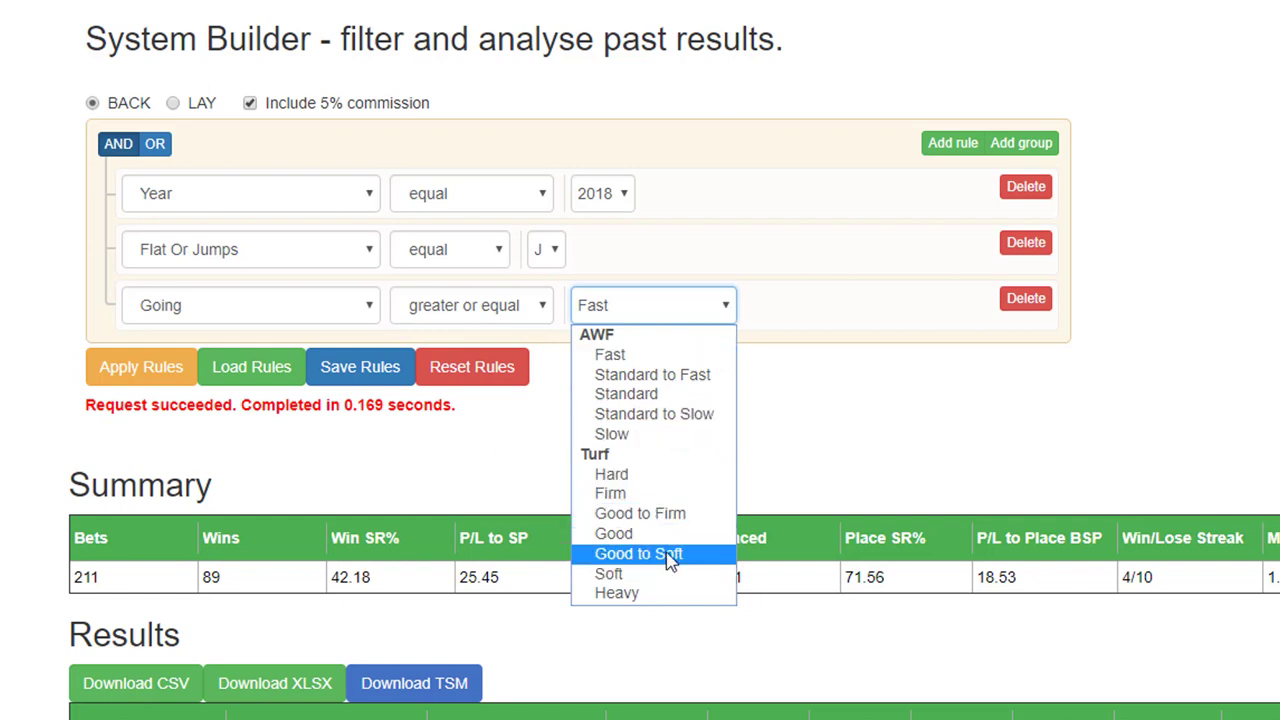
left_click(543, 306)
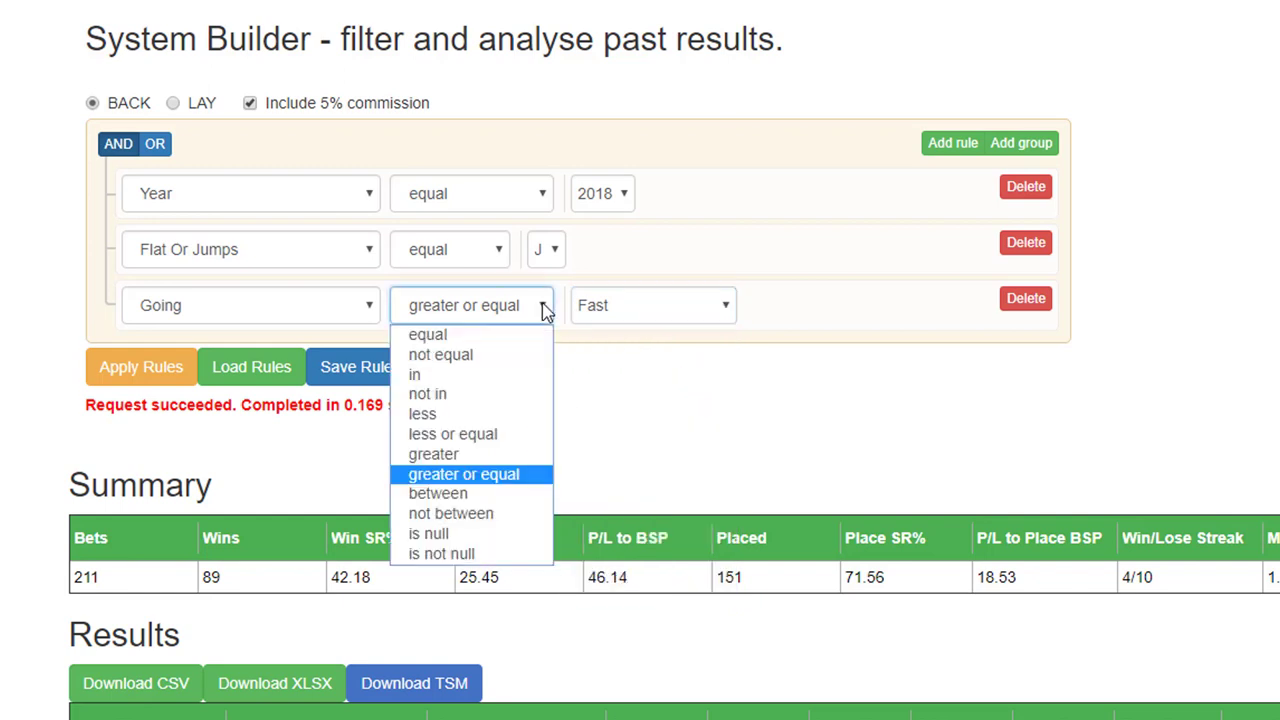
left_click(514, 336)
left_click(720, 305)
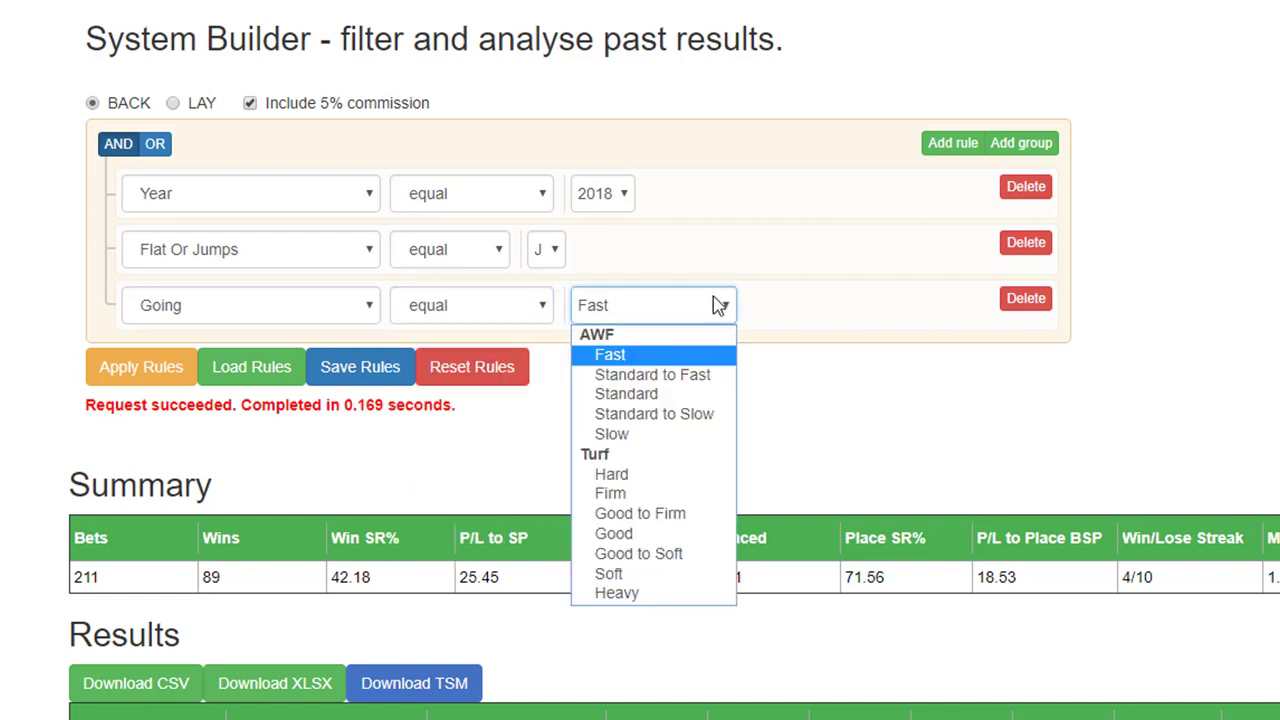
left_click(690, 533)
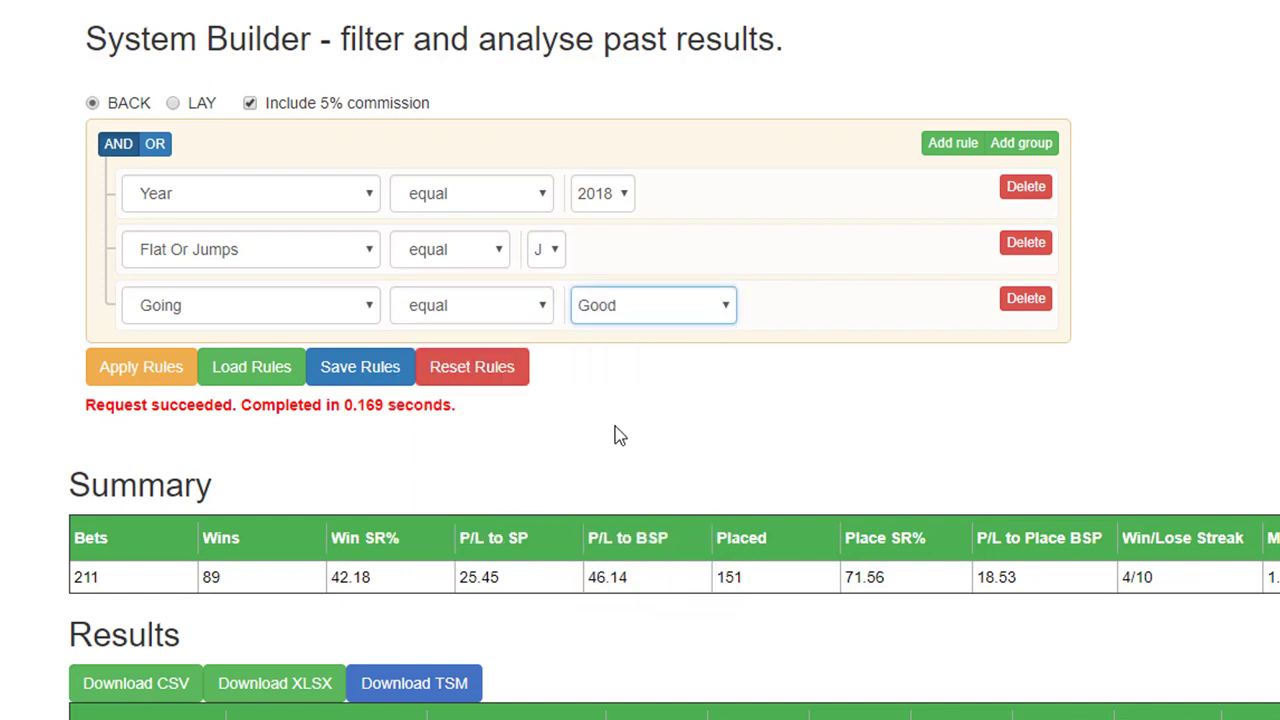
Add a Handicap Races rule set to Non Handicap.
left_click(945, 147)
left_click(366, 362)
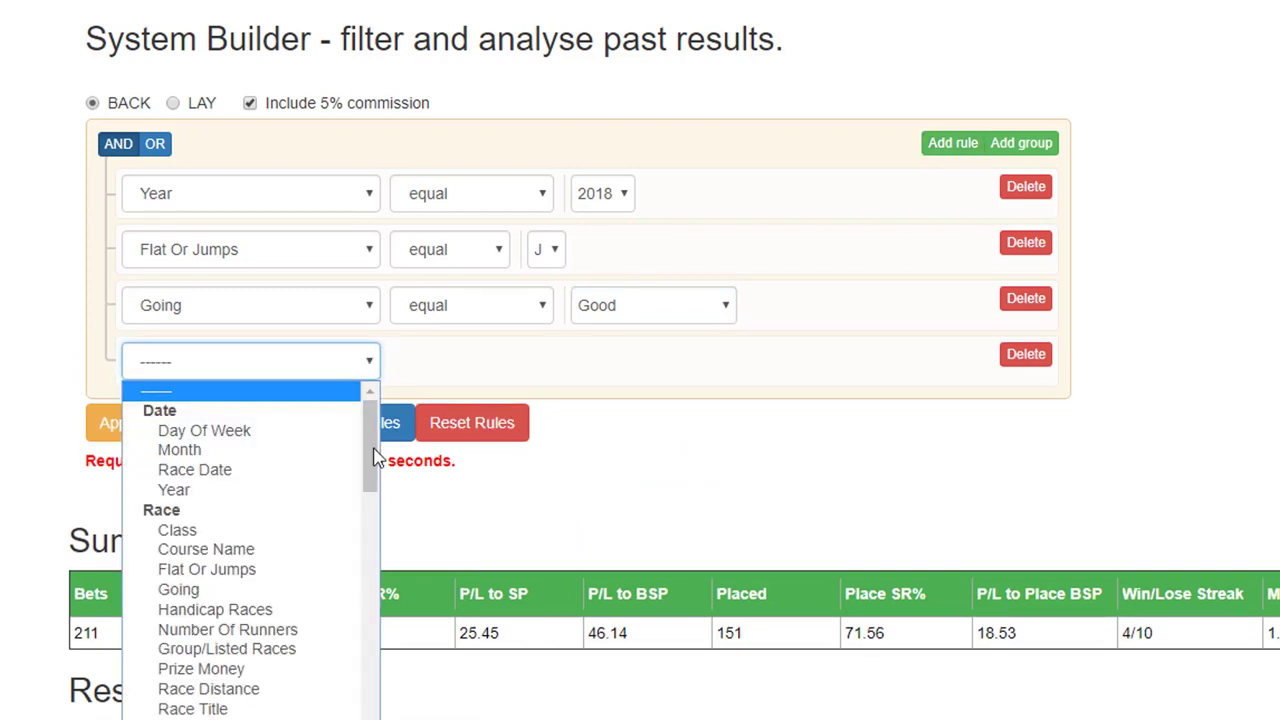
left_click(346, 612)
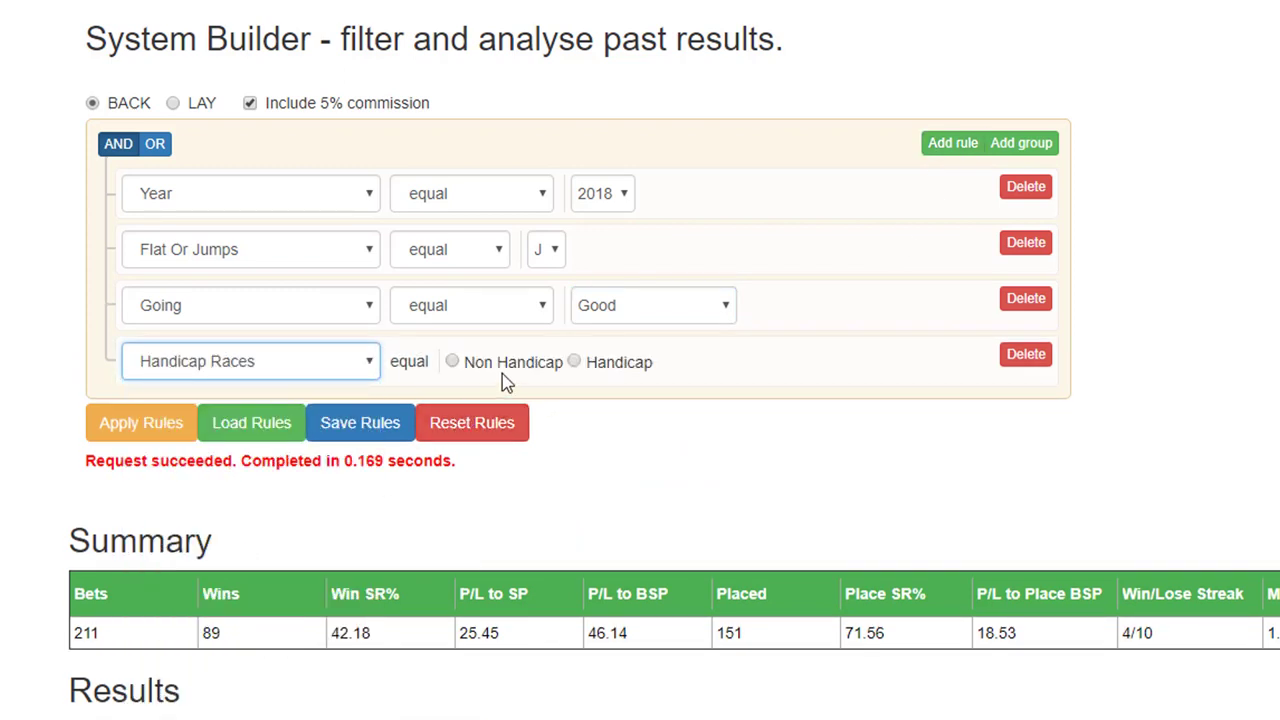
left_click(450, 365)
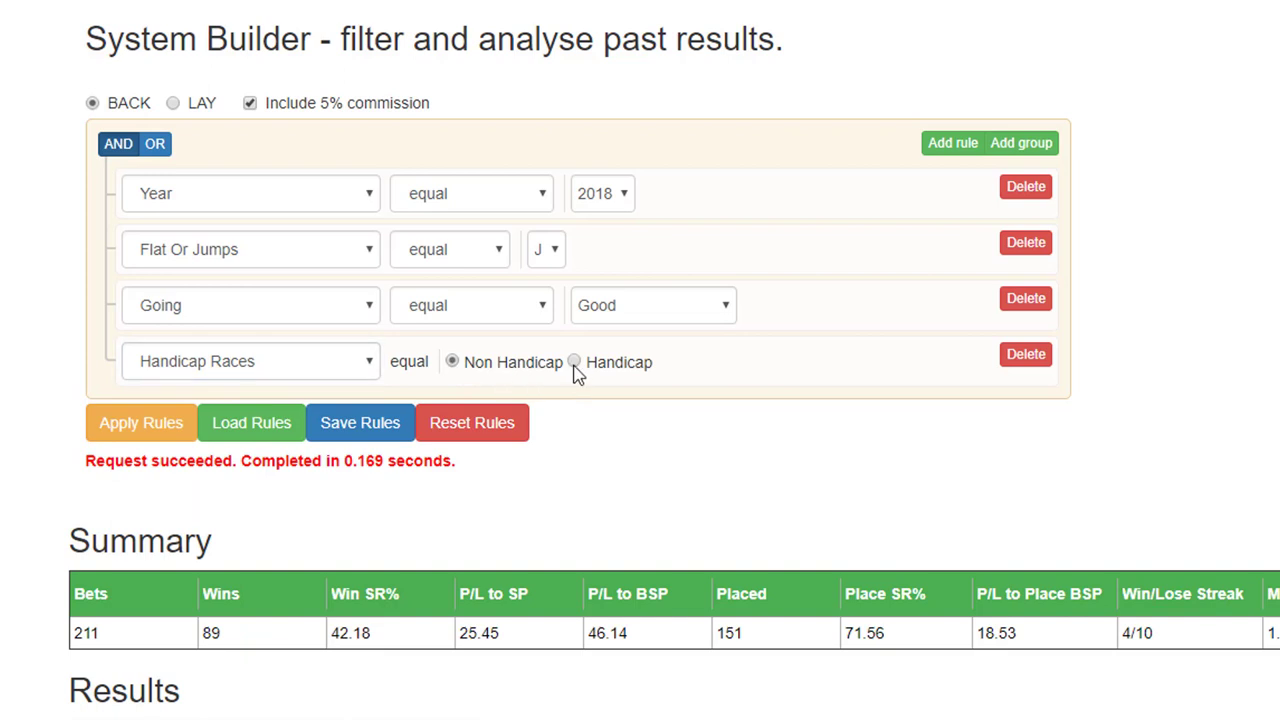
left_click(573, 364)
left_click(452, 363)
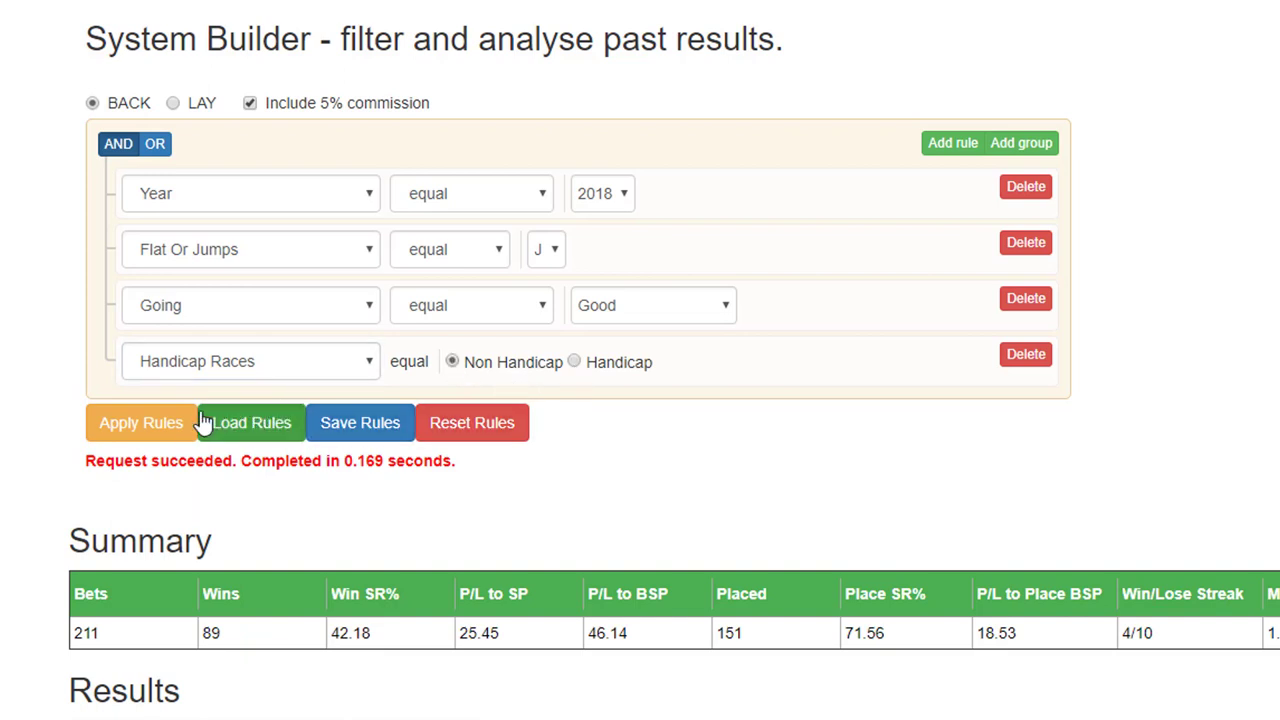
Add a Number Of Runners greater than 12 rule.
left_click(950, 145)
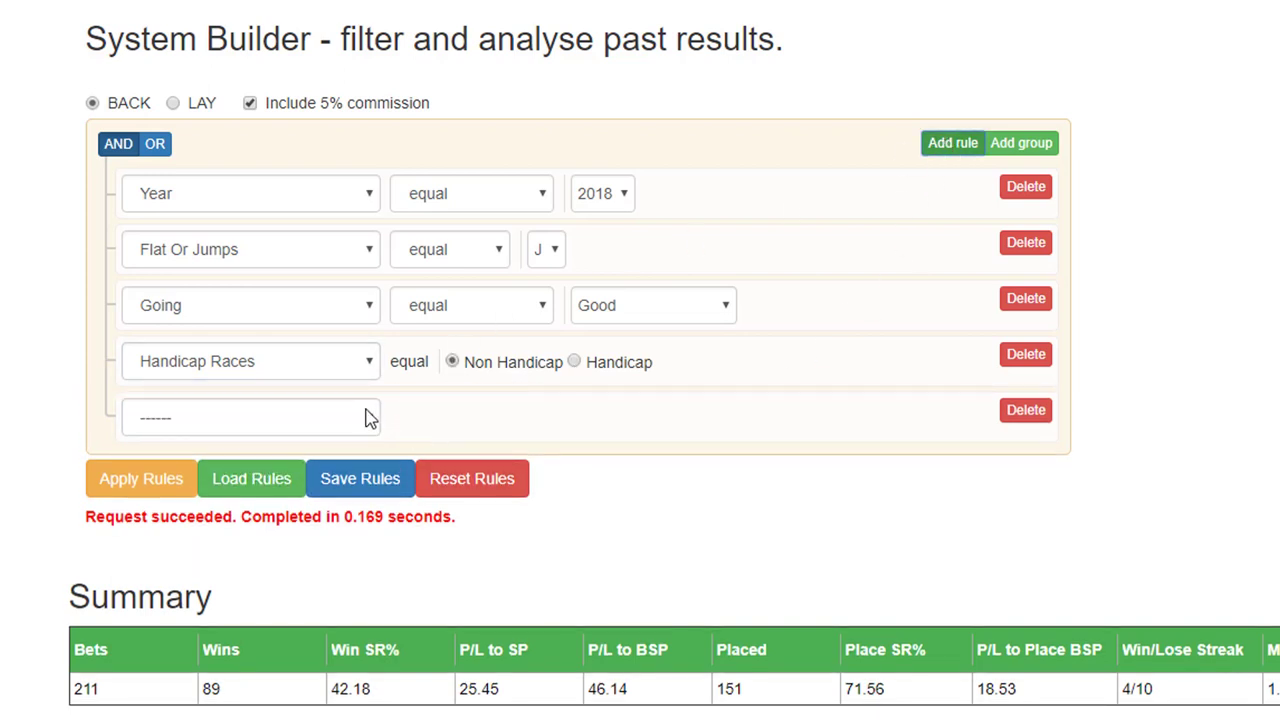
left_click(365, 417)
left_click(315, 682)
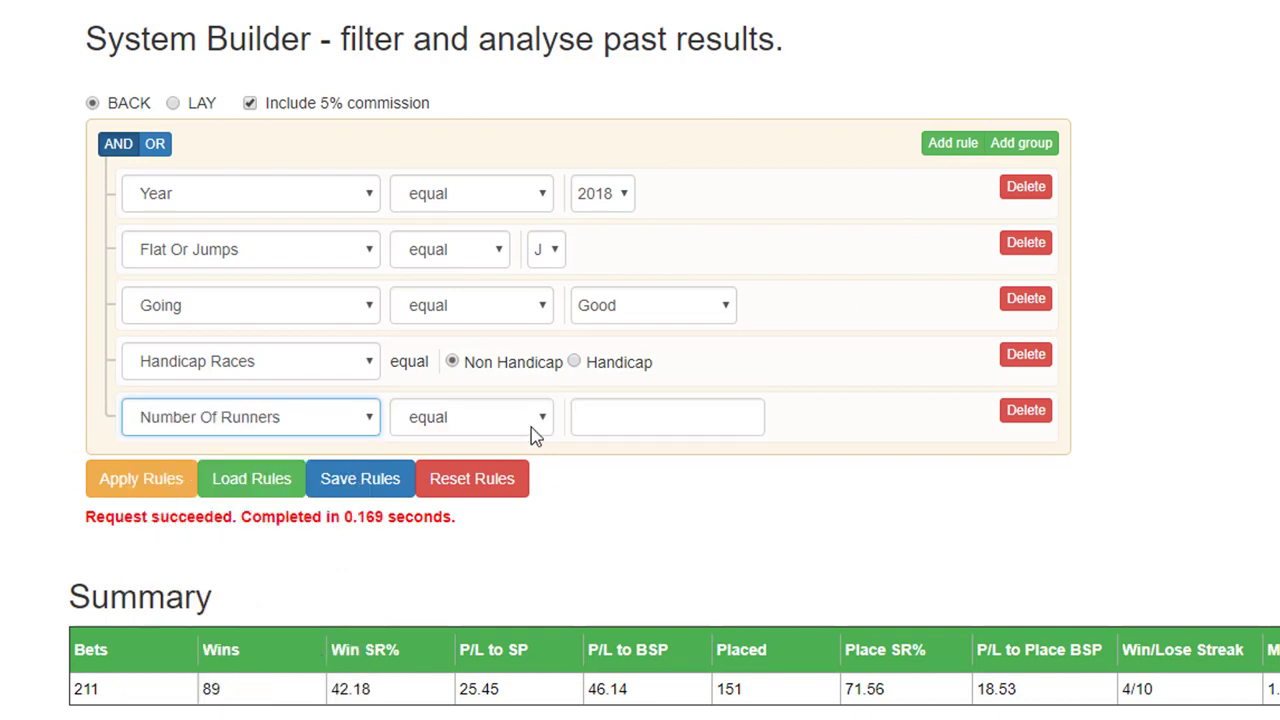
left_click(535, 430)
left_click(515, 566)
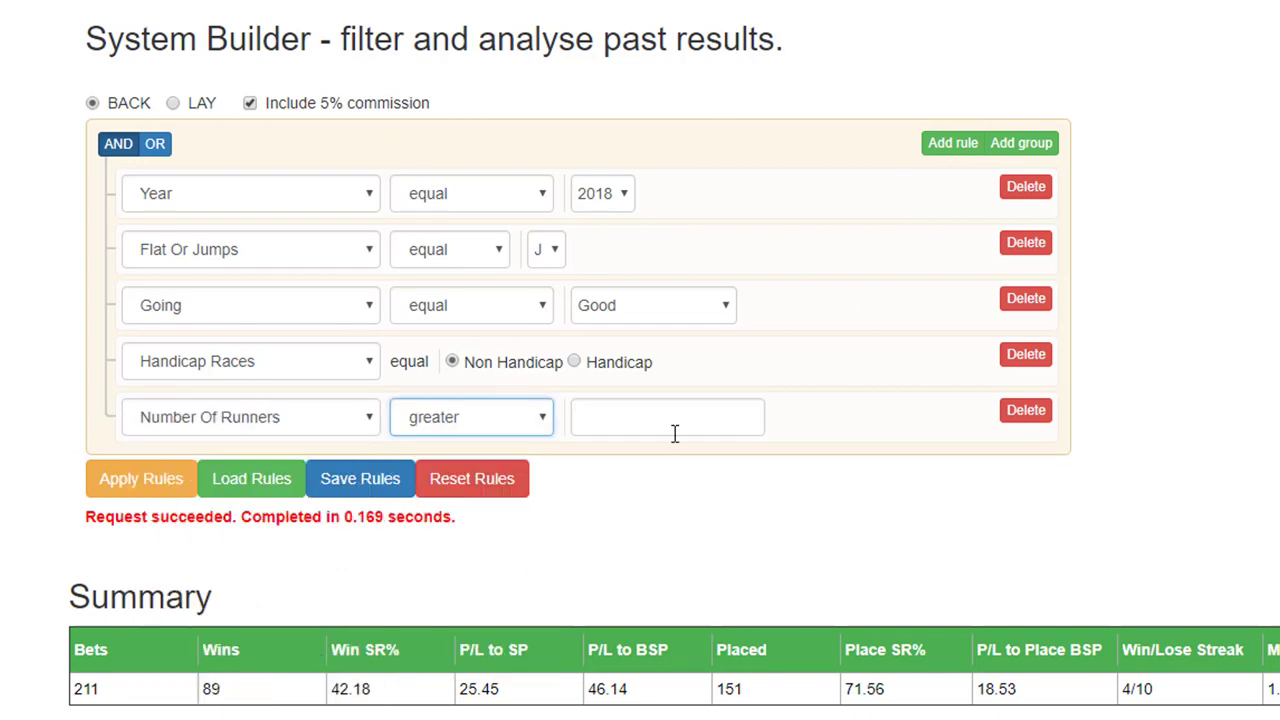
left_click(755, 413)
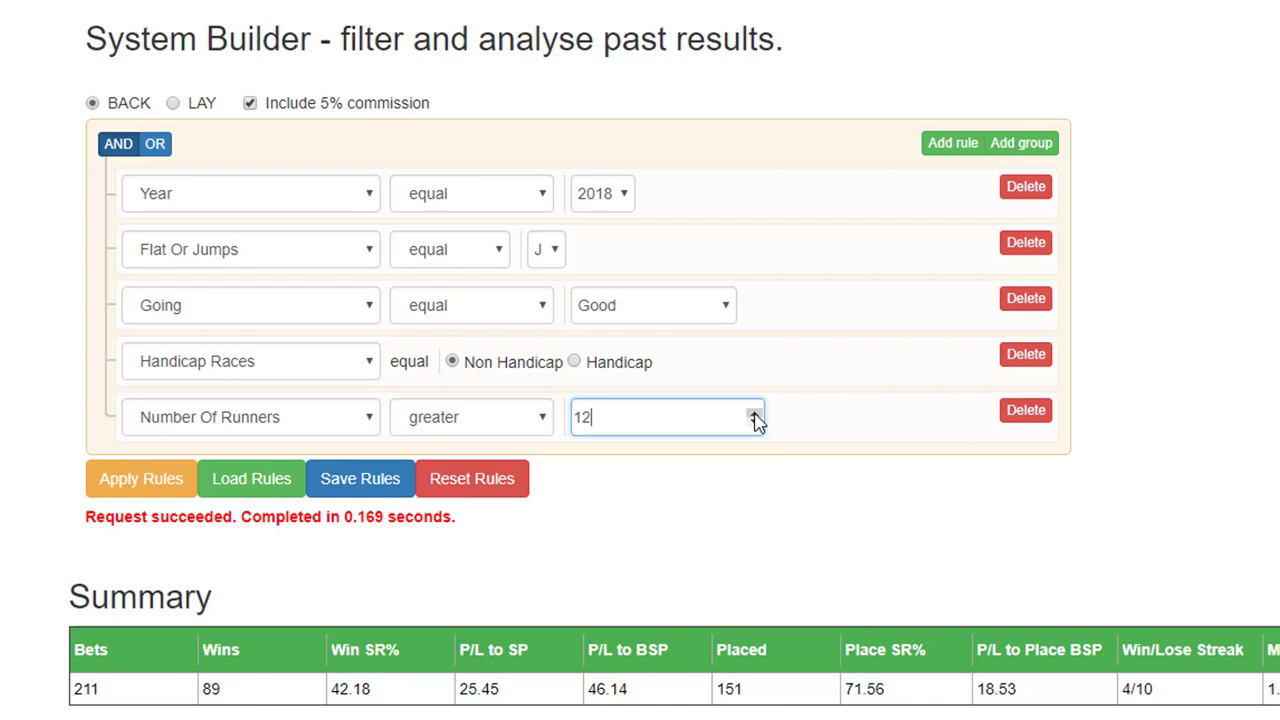
Add a Prize Money greater-or-equal 5000 rule.
left_click(945, 145)
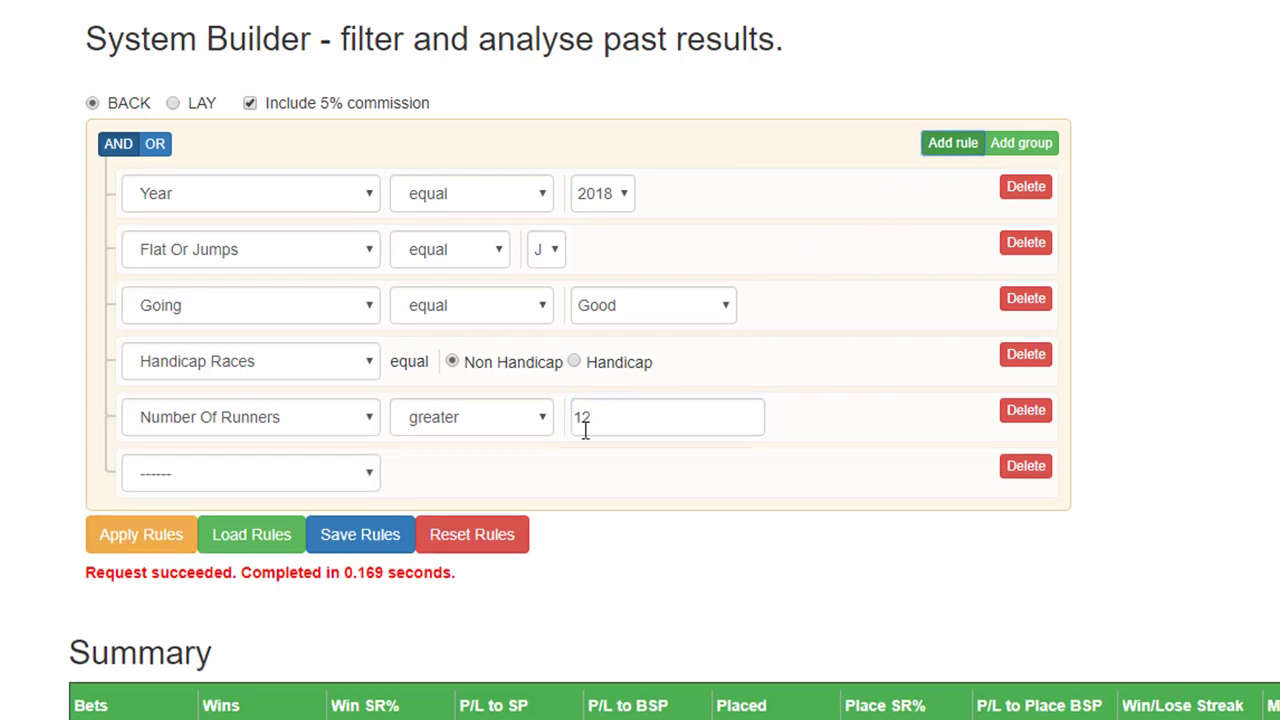
left_click(363, 474)
left_click_drag(363, 572, 360, 624)
left_click(291, 588)
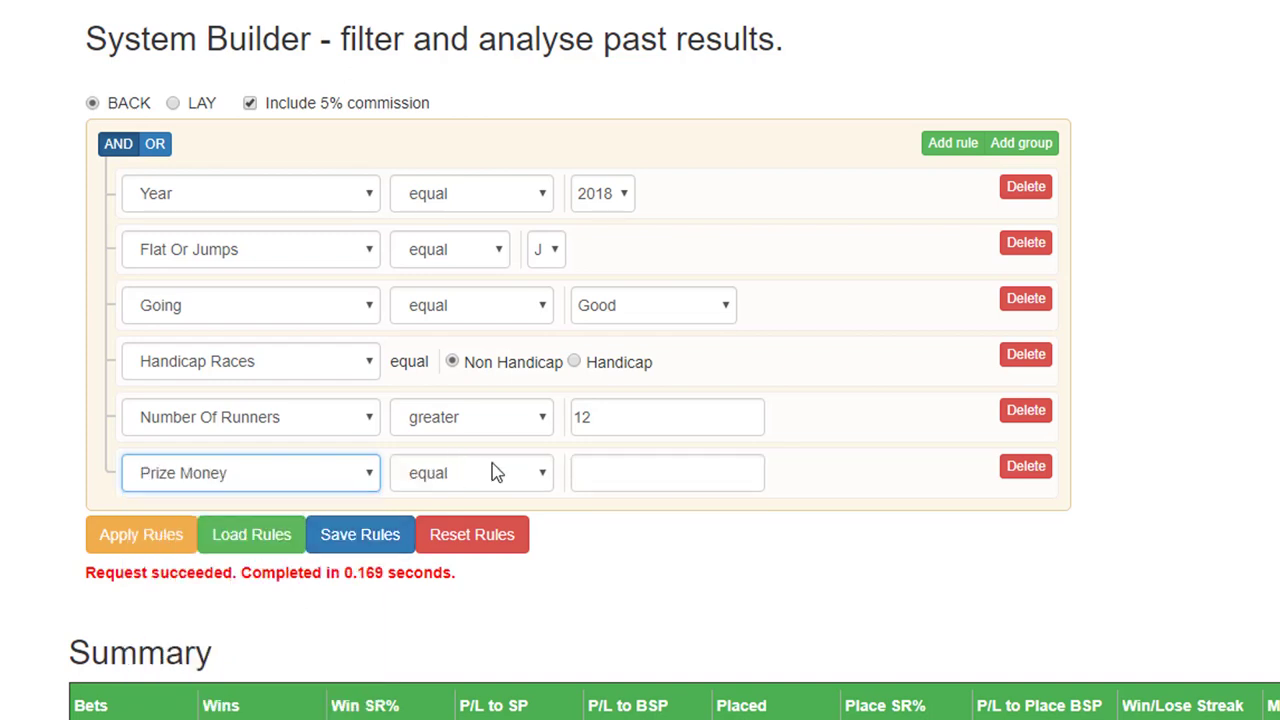
left_click(542, 474)
left_click(470, 622)
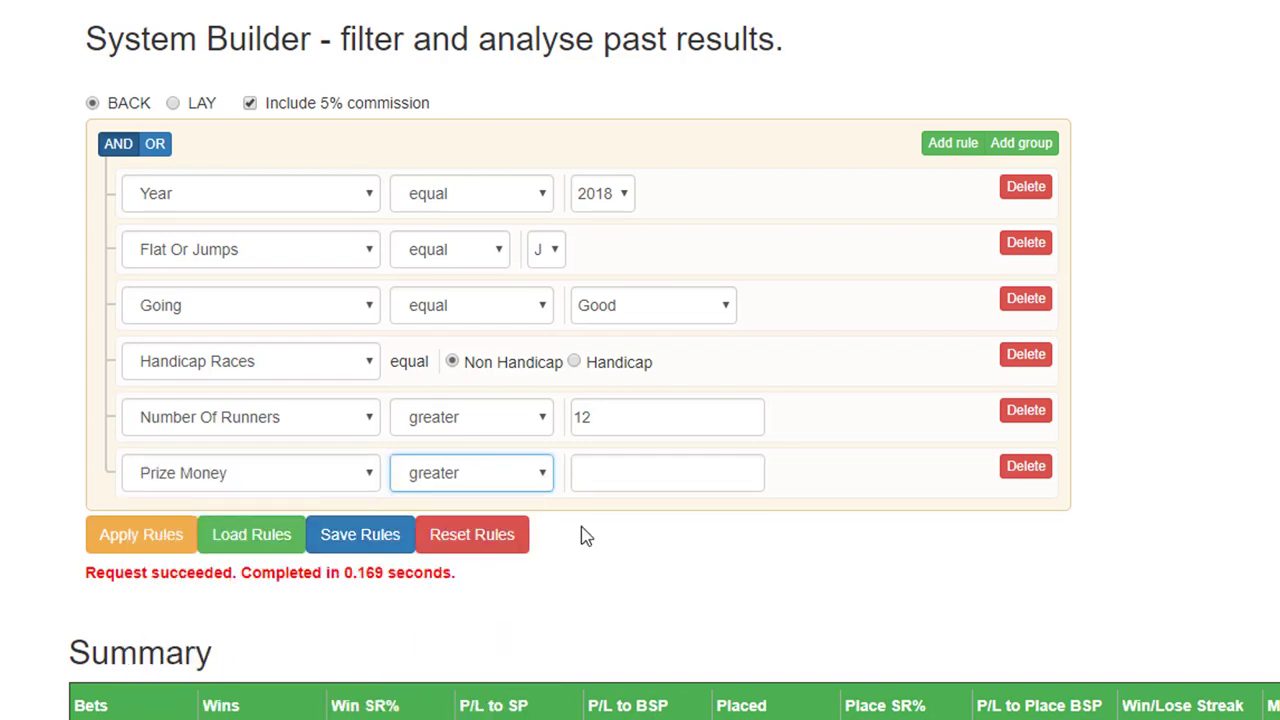
left_click(601, 474)
type("5000")
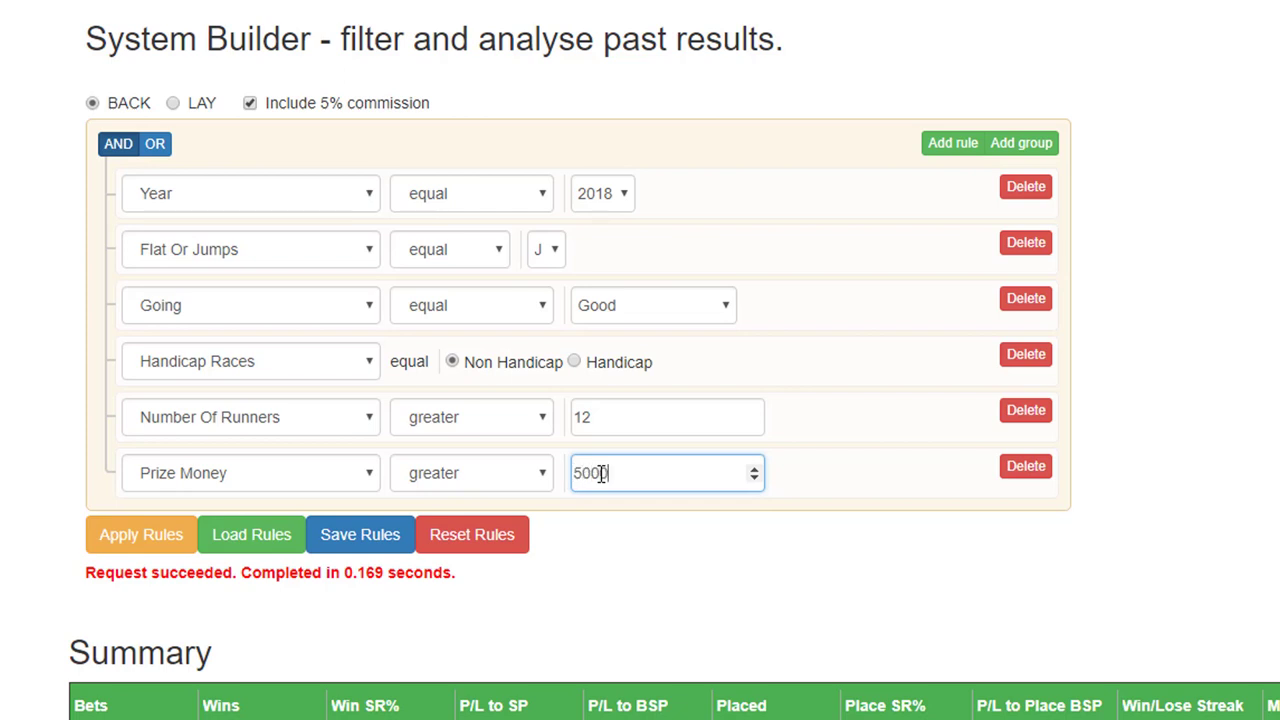
left_click(541, 475)
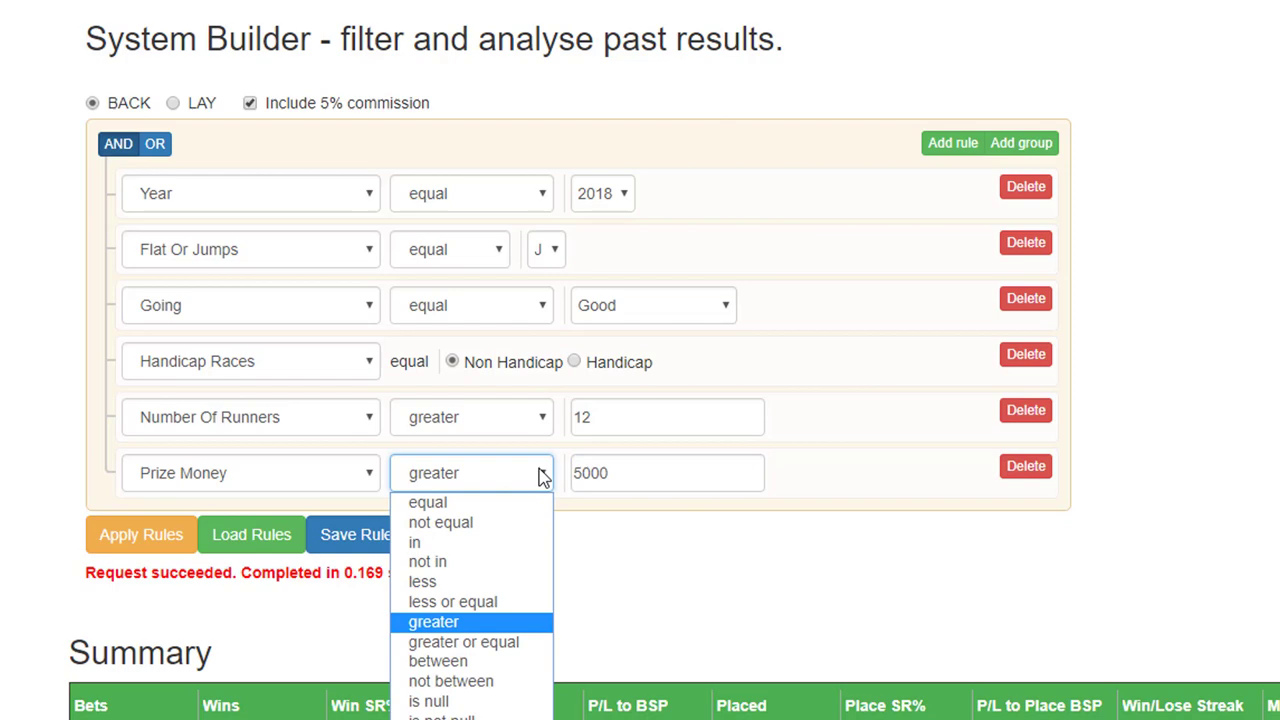
left_click(523, 645)
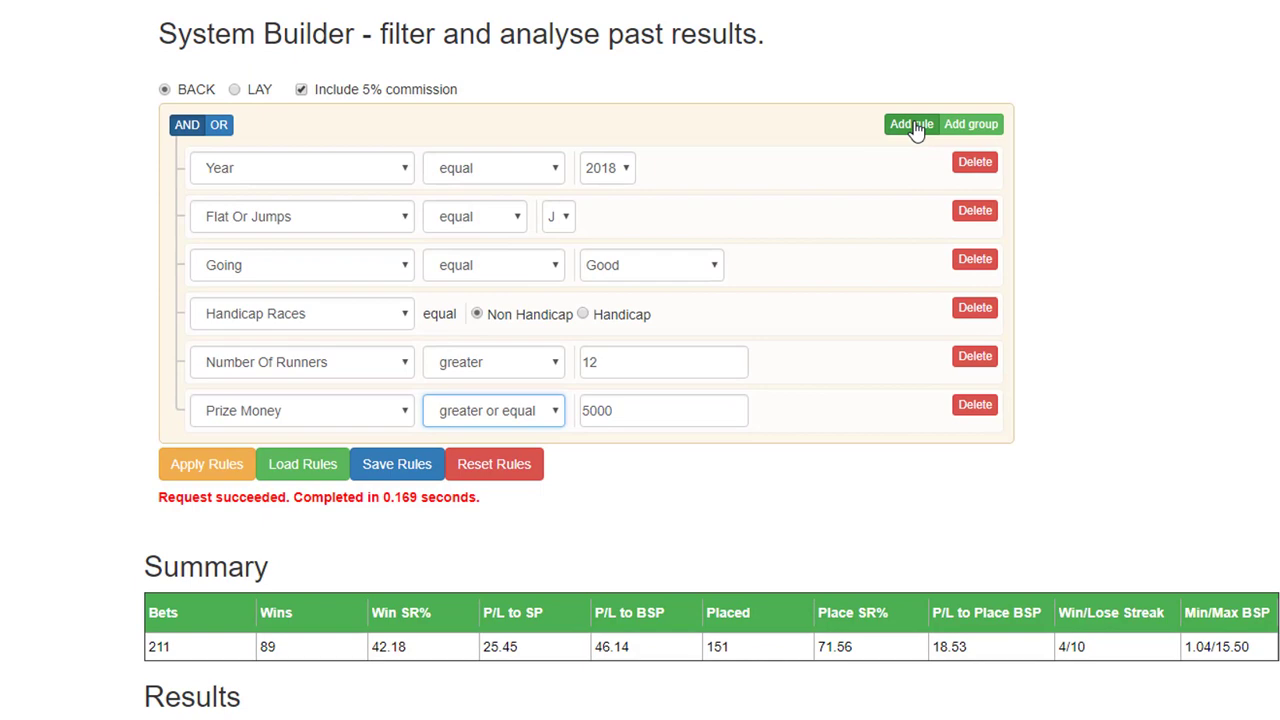
Add a seventh rule, Race Title contains 'maiden', then add an eighth empty rule.
left_click(913, 126)
left_click(408, 465)
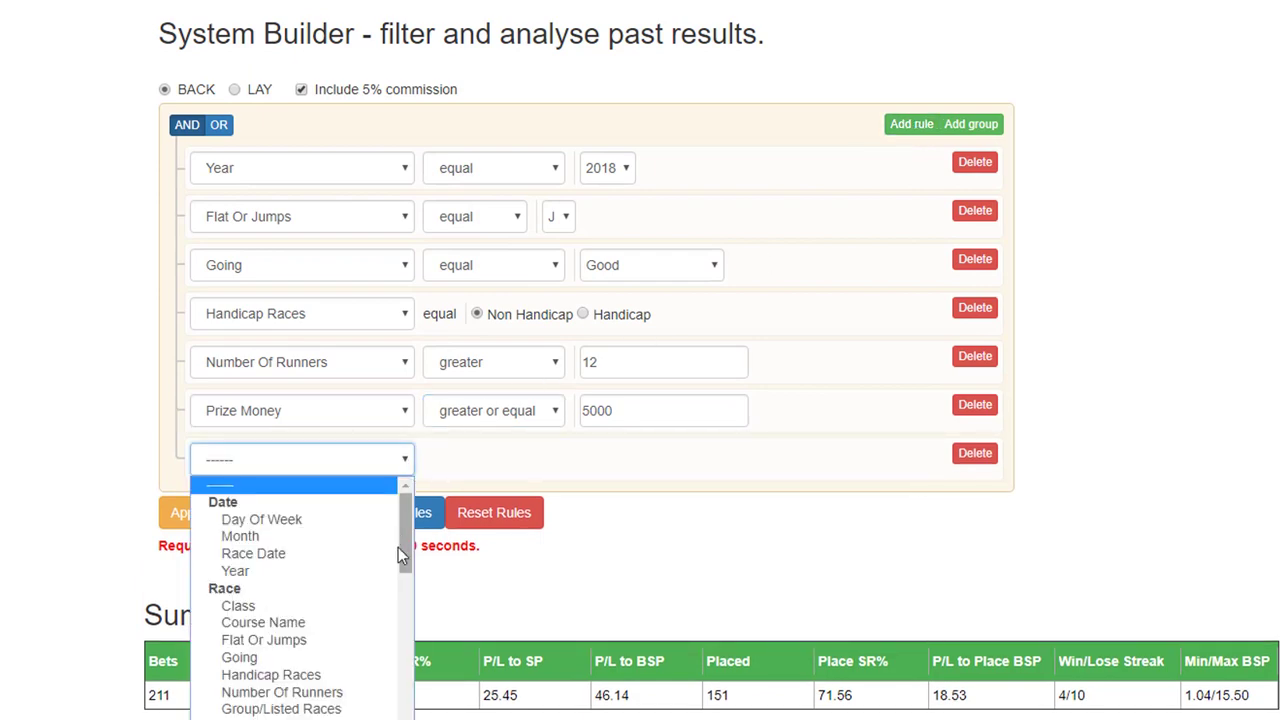
left_click_drag(402, 541, 403, 582)
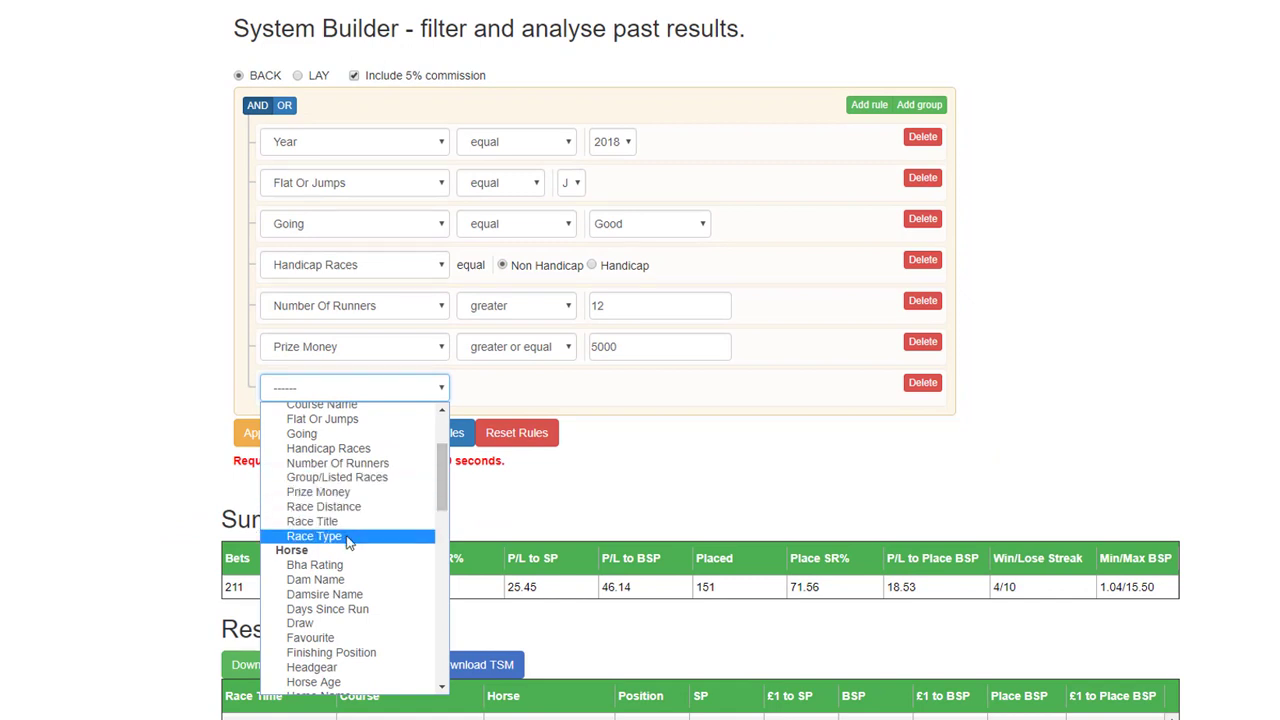
left_click(345, 521)
left_click(580, 393)
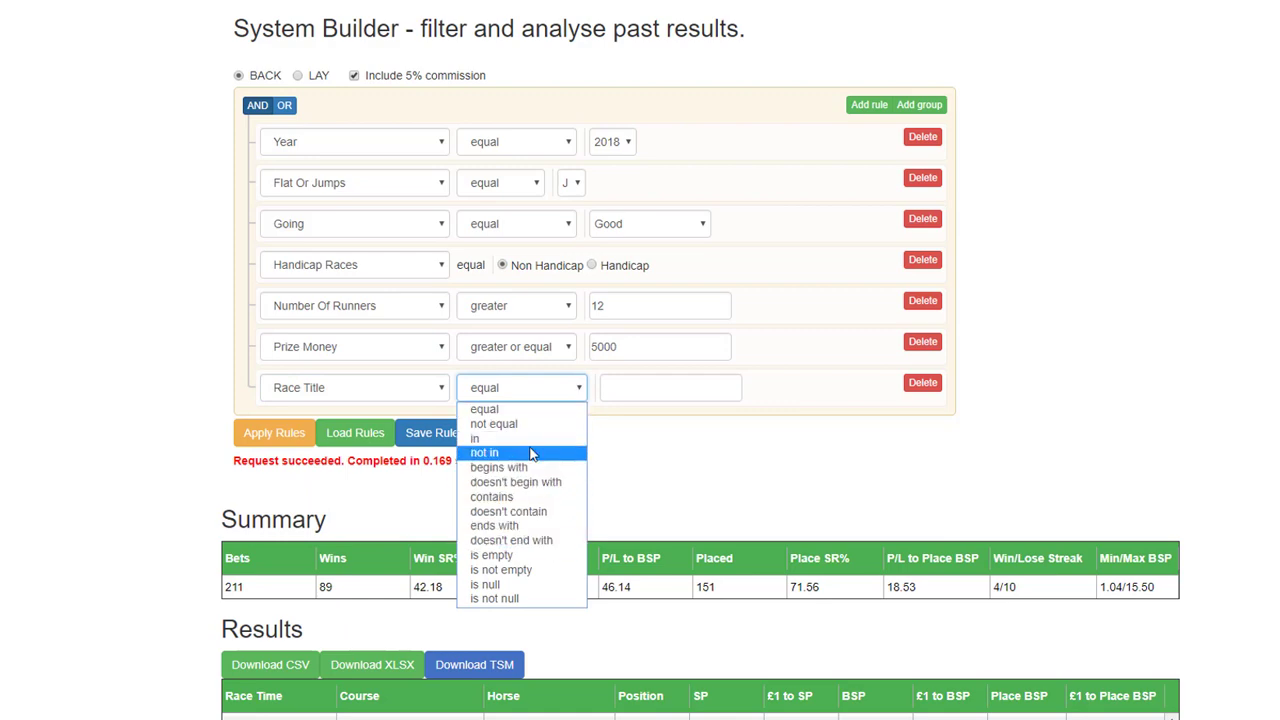
left_click(500, 496)
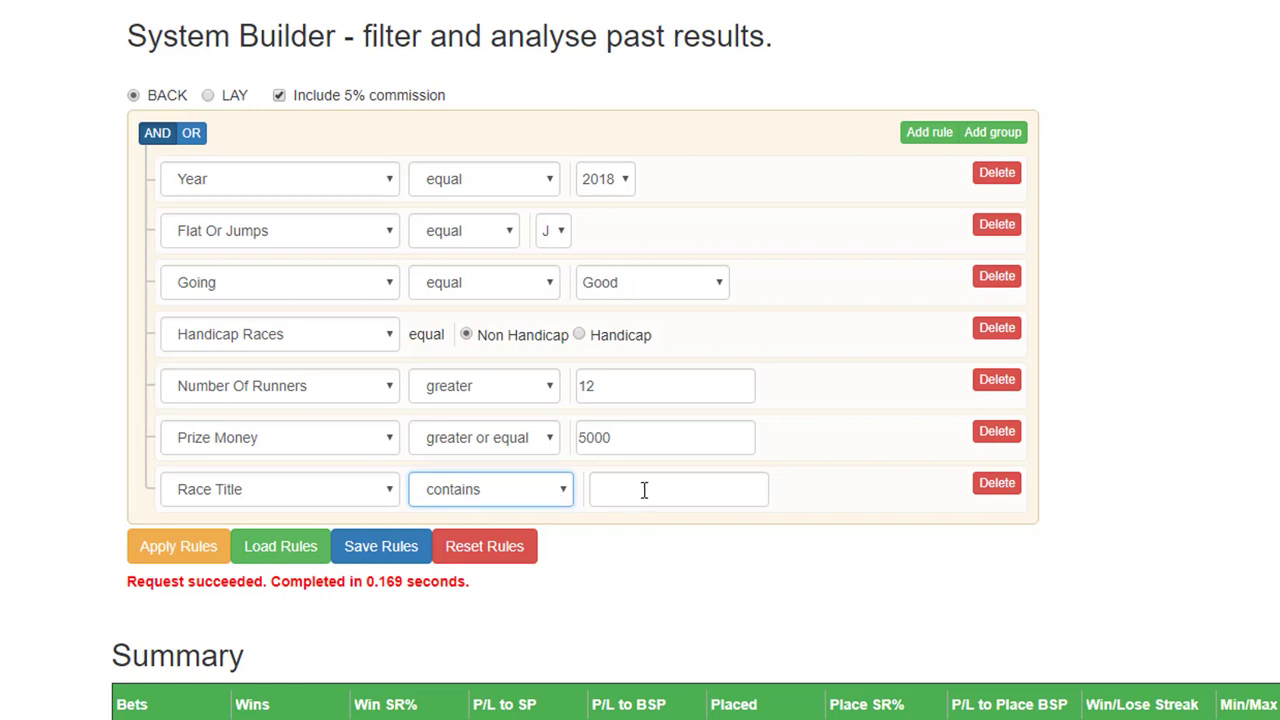
left_click(644, 489)
type("maiden")
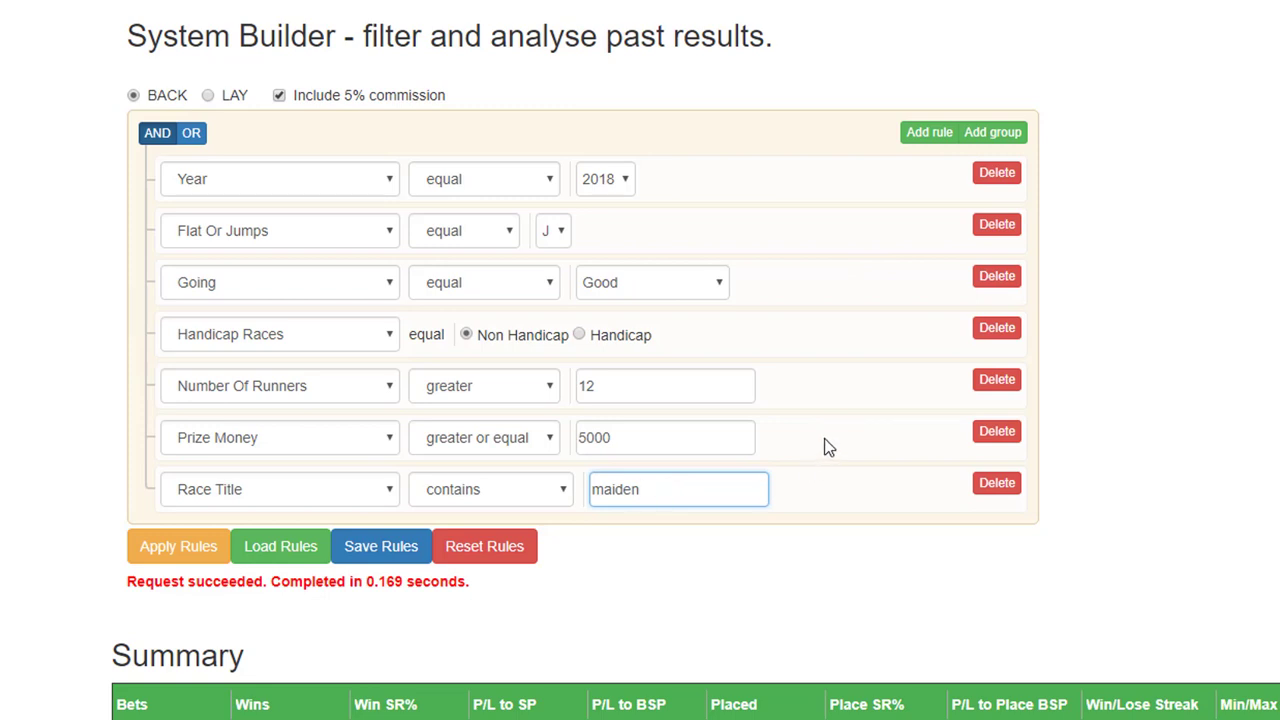
left_click(920, 134)
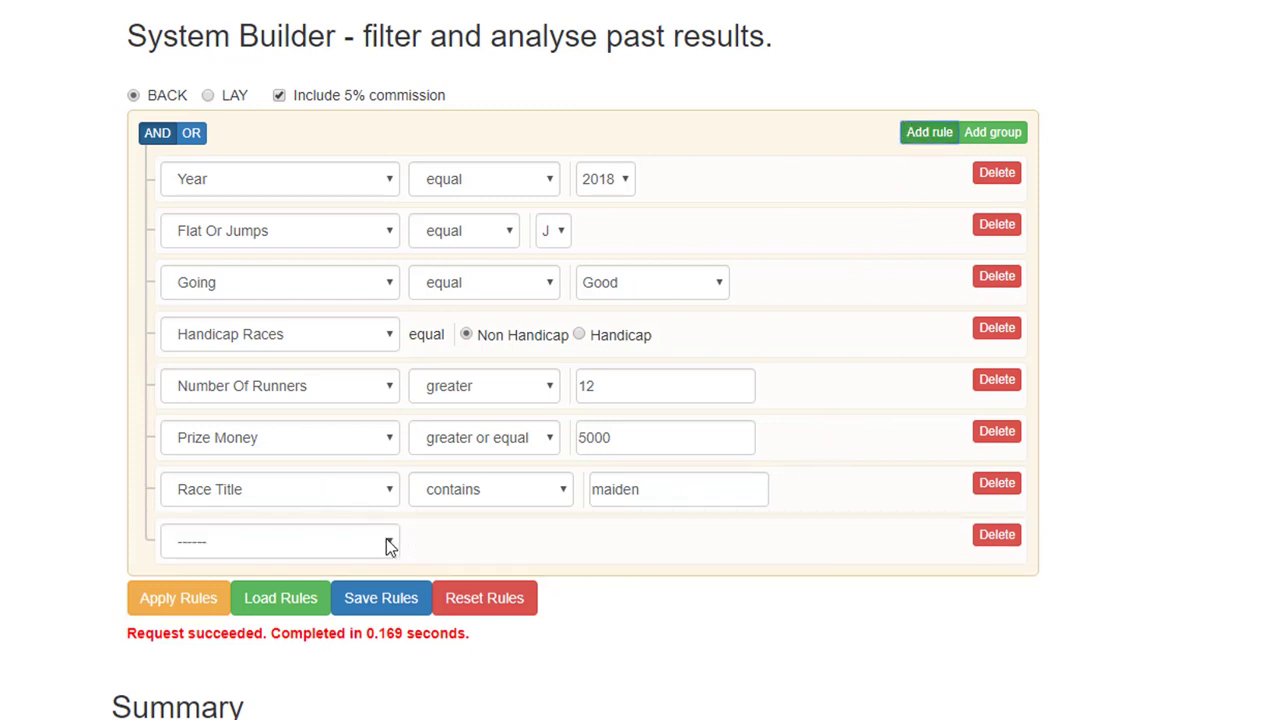
Set the new rule's field to Bha Rating, after briefly trying Race Type.
left_click(388, 541)
mouse_move(390, 595)
left_mouse_down()
mouse_move(378, 680)
mouse_move(414, 568)
left_mouse_up()
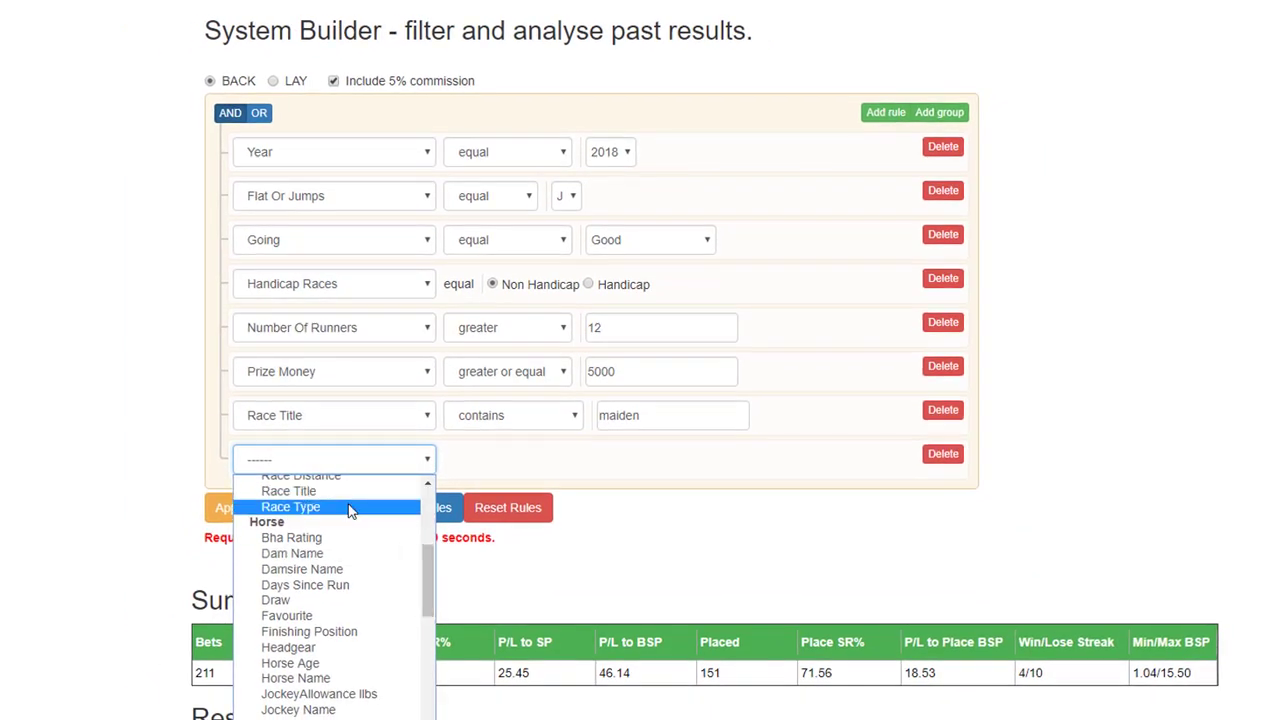
left_click(350, 507)
left_click(588, 468)
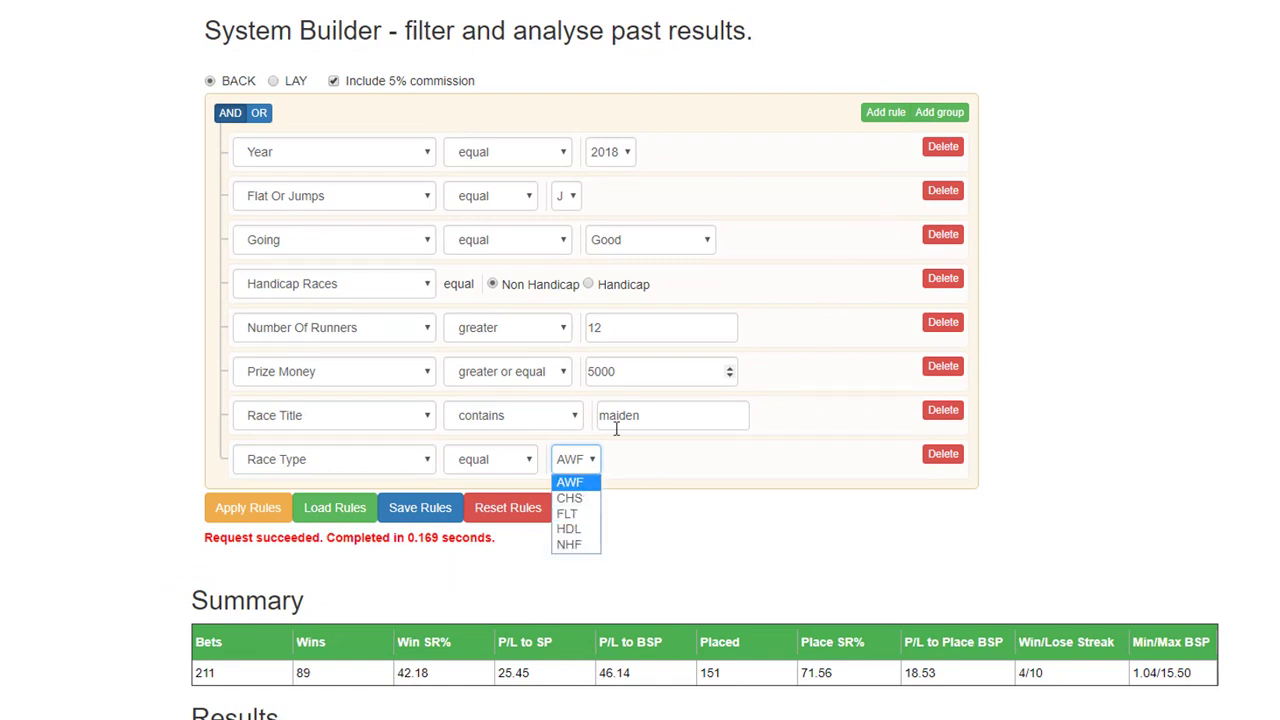
left_click(427, 459)
left_click_drag(428, 505, 427, 580)
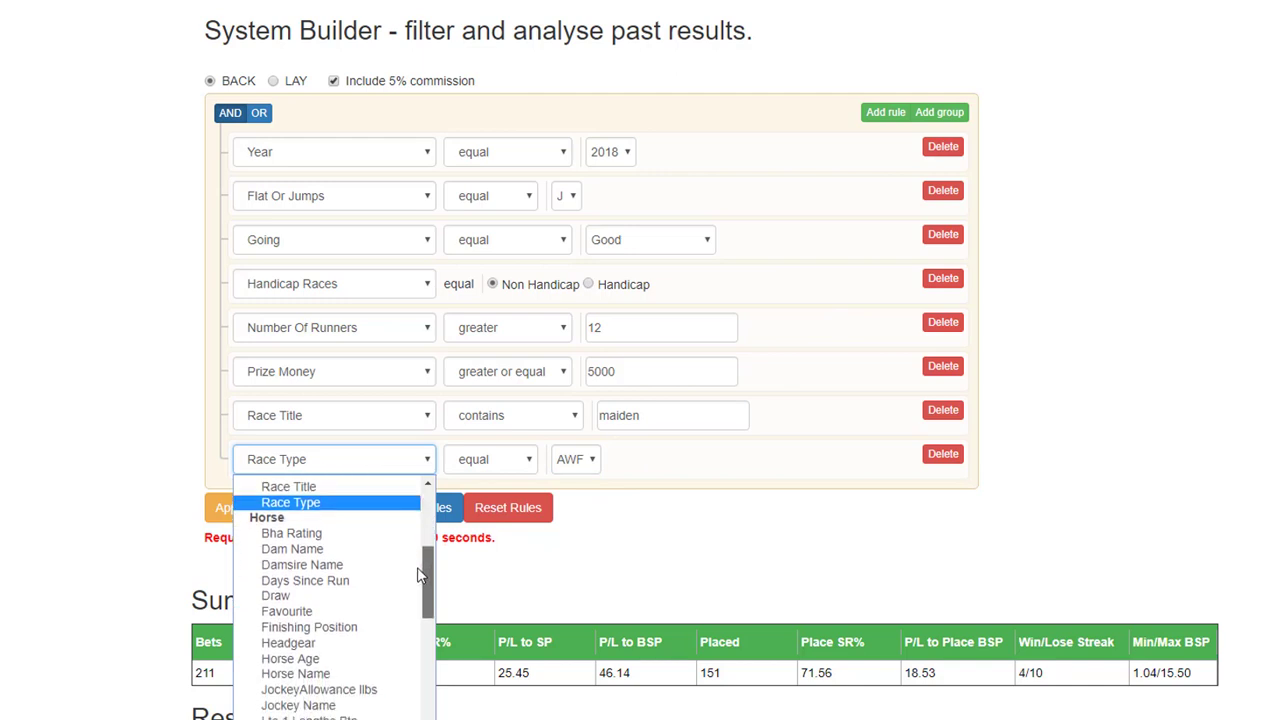
left_click(359, 535)
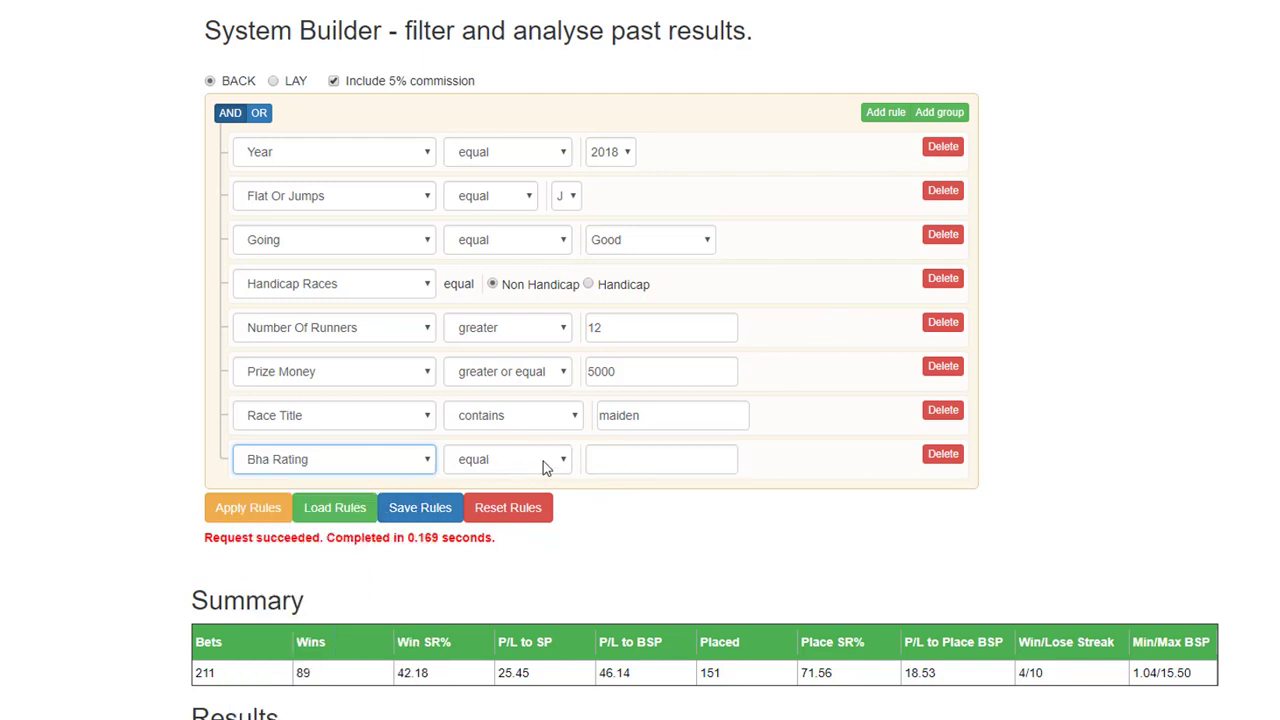
Switch to handicap races, delete the Race Title rule, and require Bha Rating of at least 90.
left_click(589, 285)
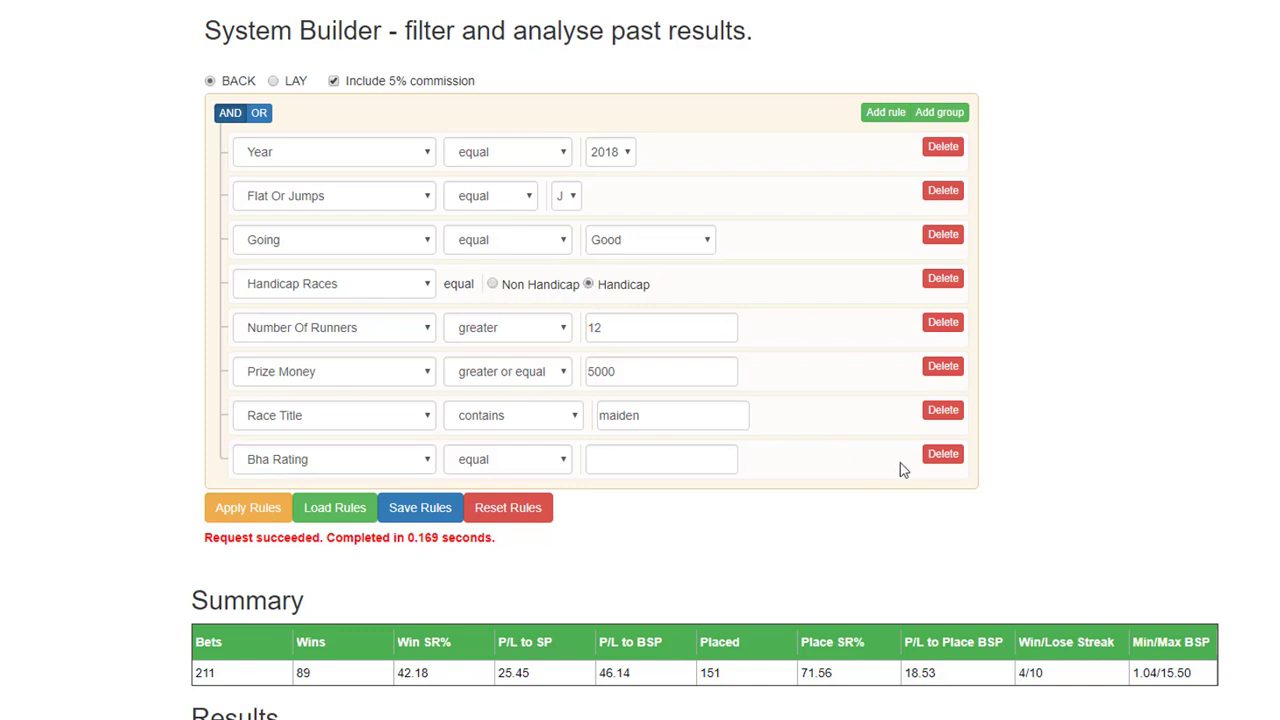
left_click(945, 411)
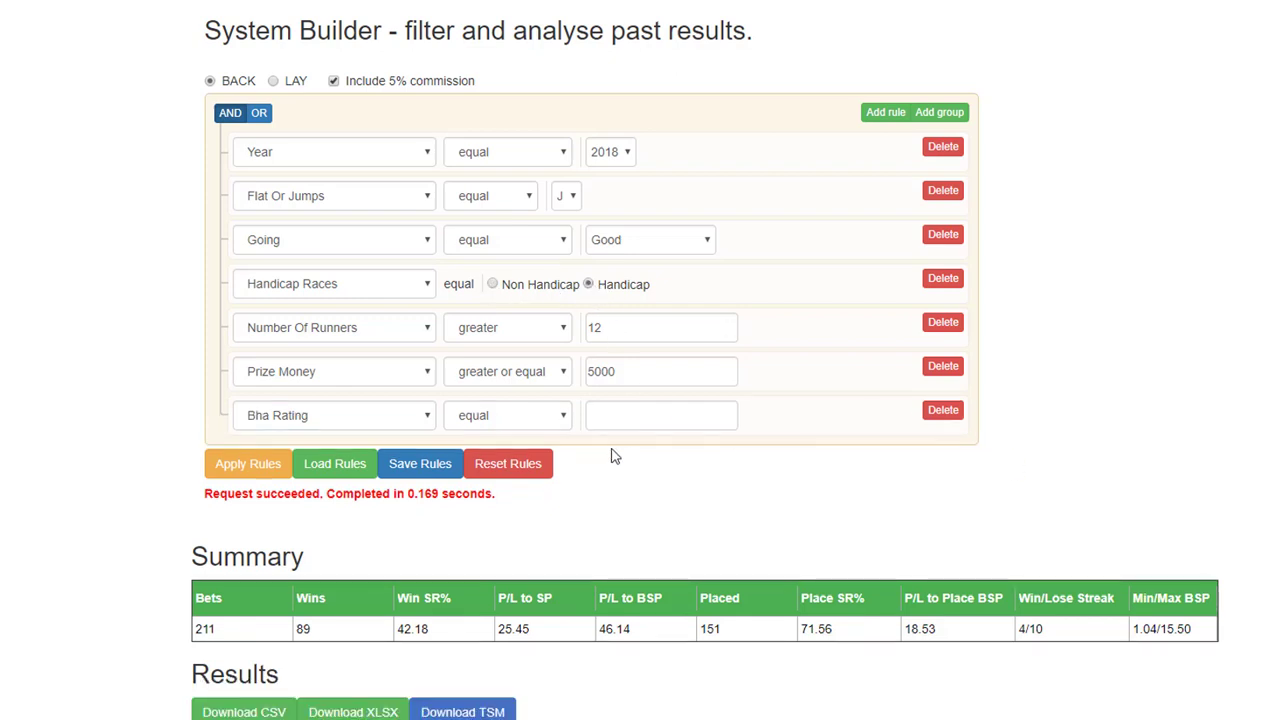
left_click(564, 420)
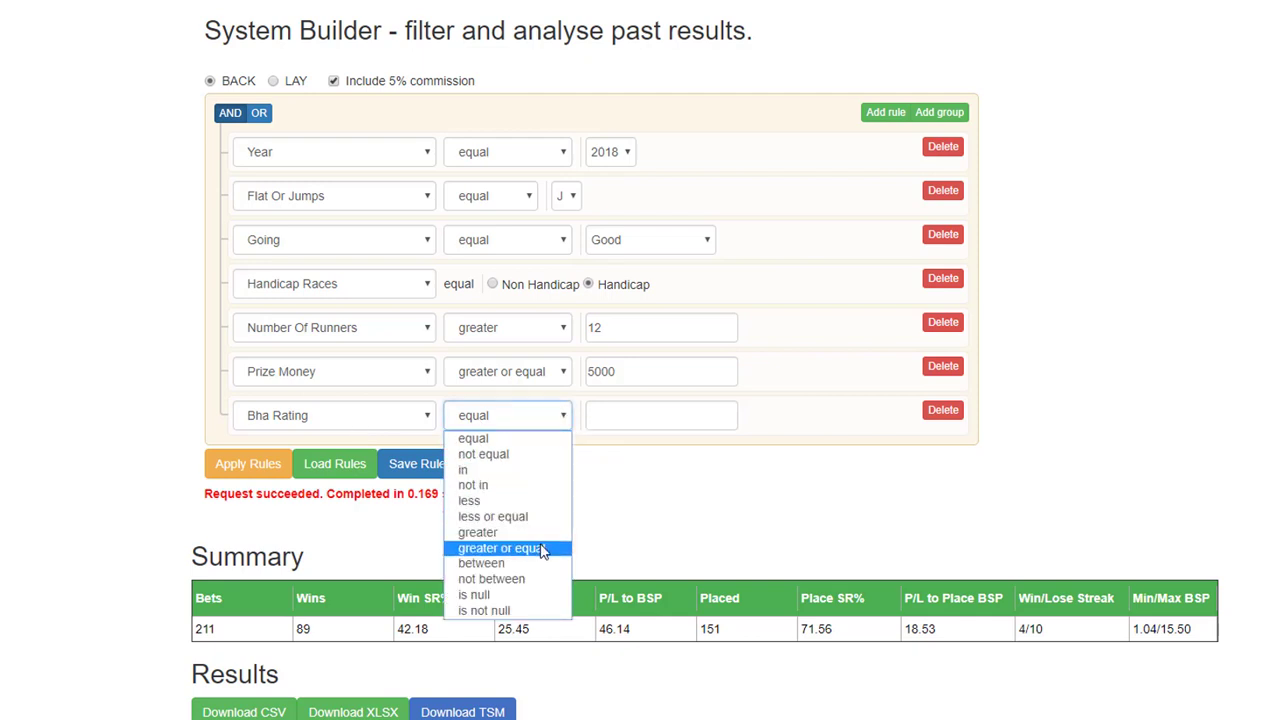
left_click(545, 548)
left_click(700, 415)
type("75")
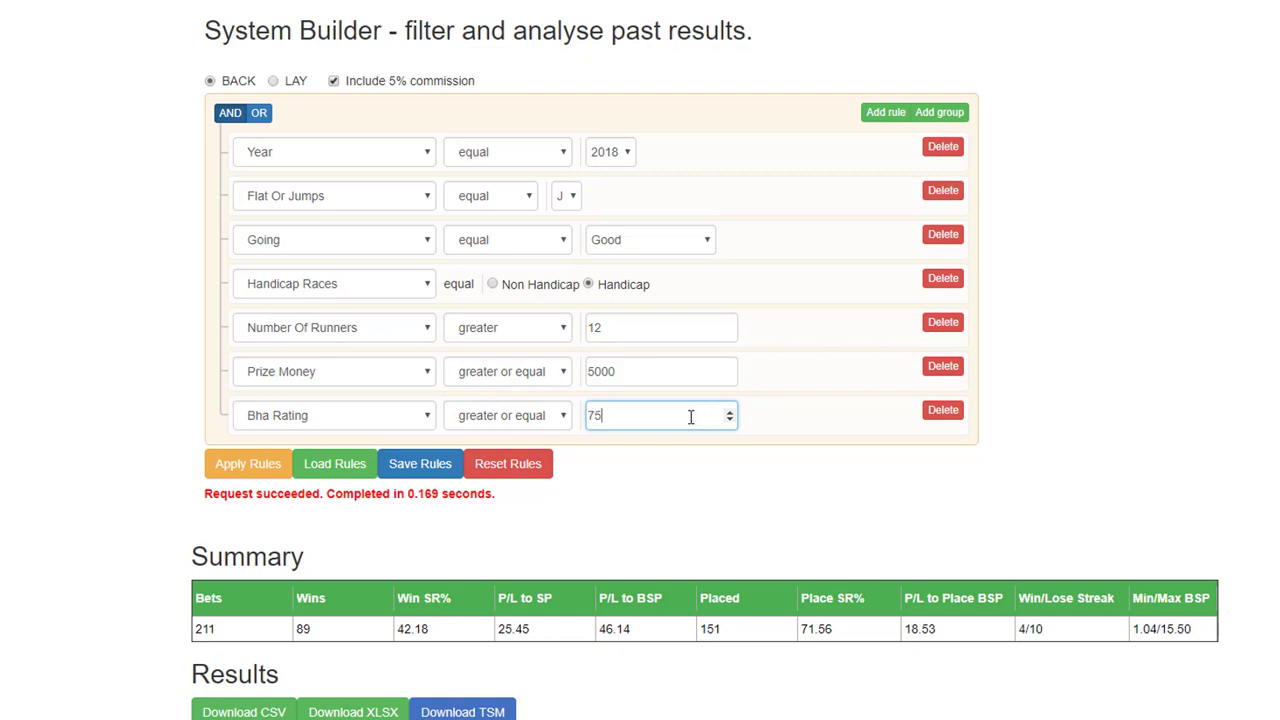
double_click(589, 415)
type("90")
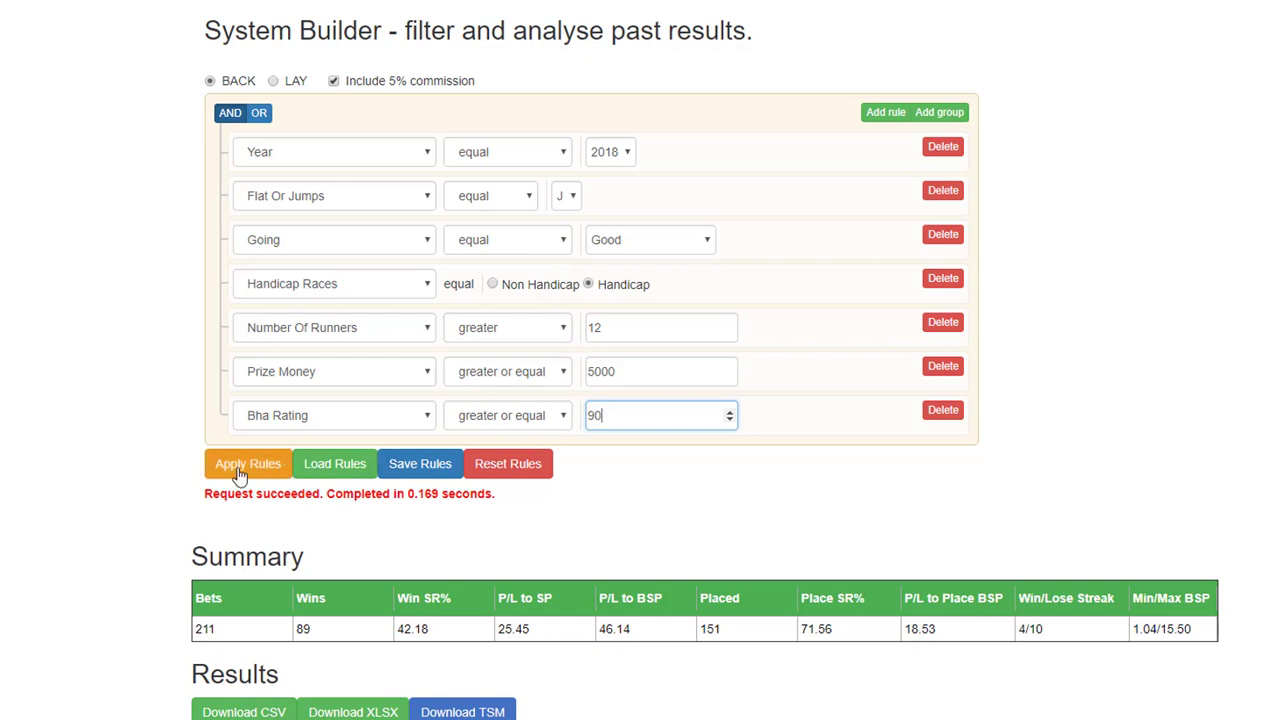
Add an eighth rule: Lto 1 Lengths Btn less than or equal to 5.
left_click(886, 112)
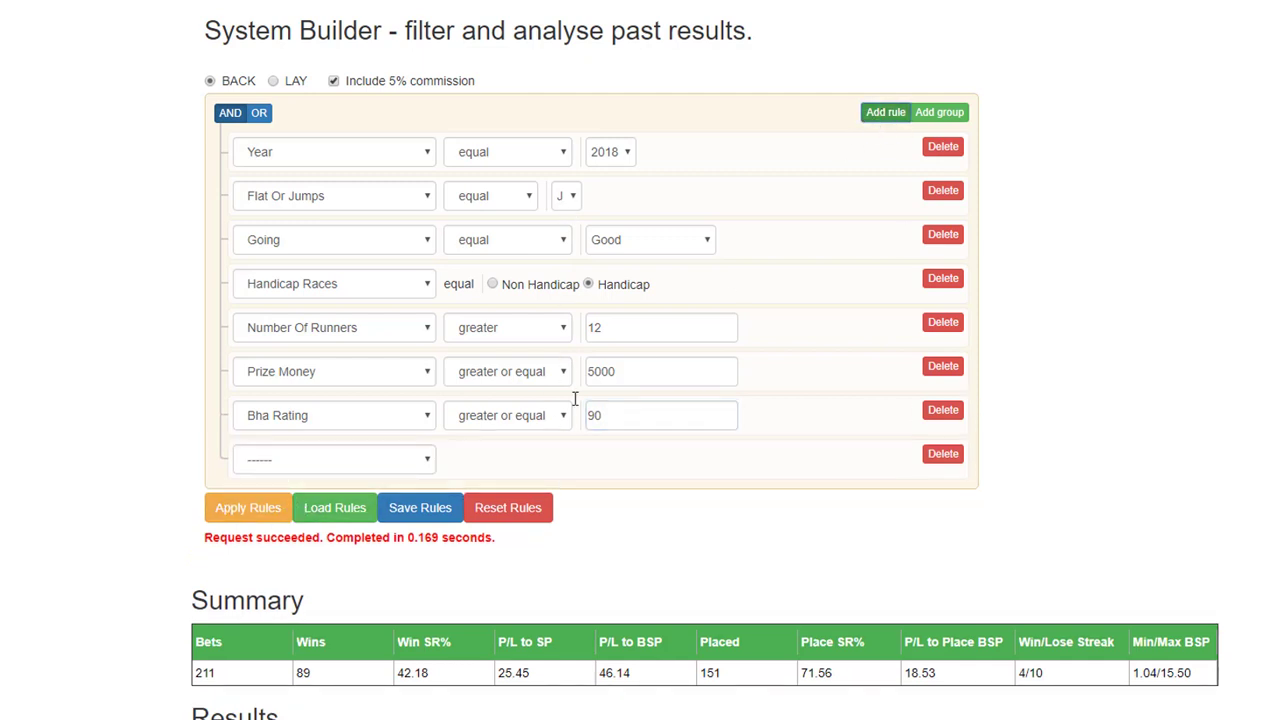
left_click(427, 460)
left_click_drag(423, 507, 425, 590)
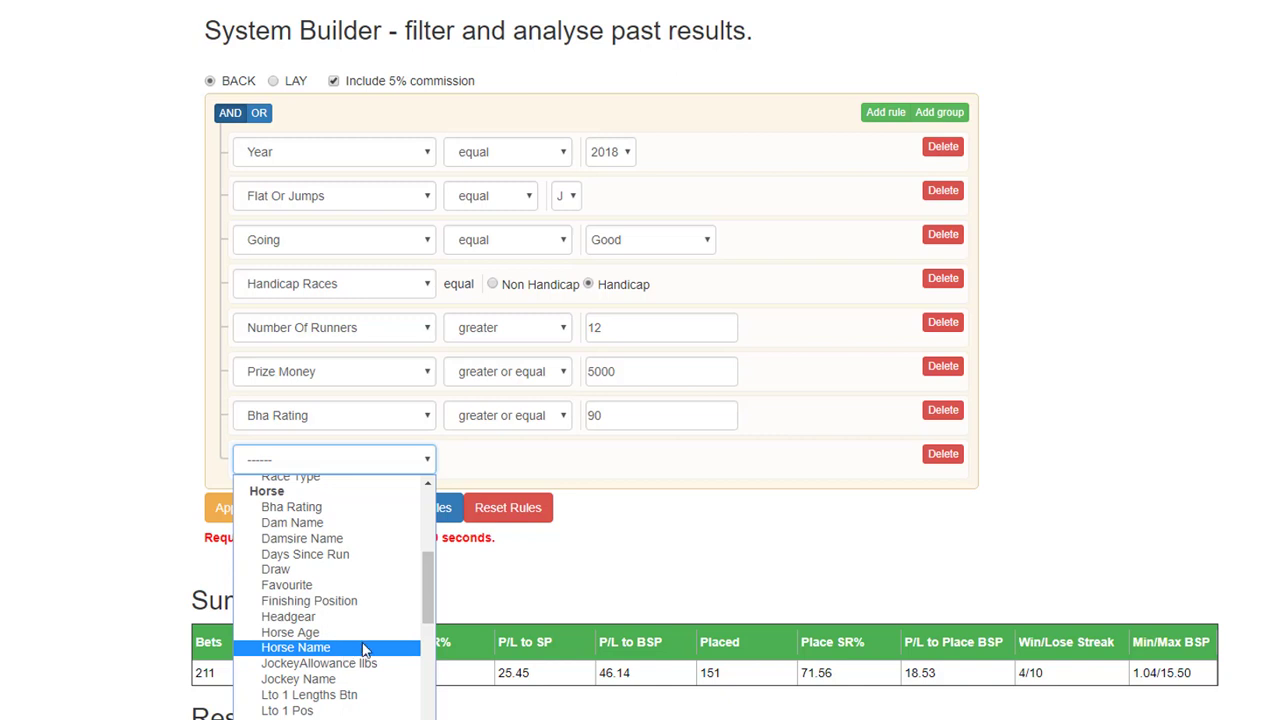
scroll(428, 594, "down", 3)
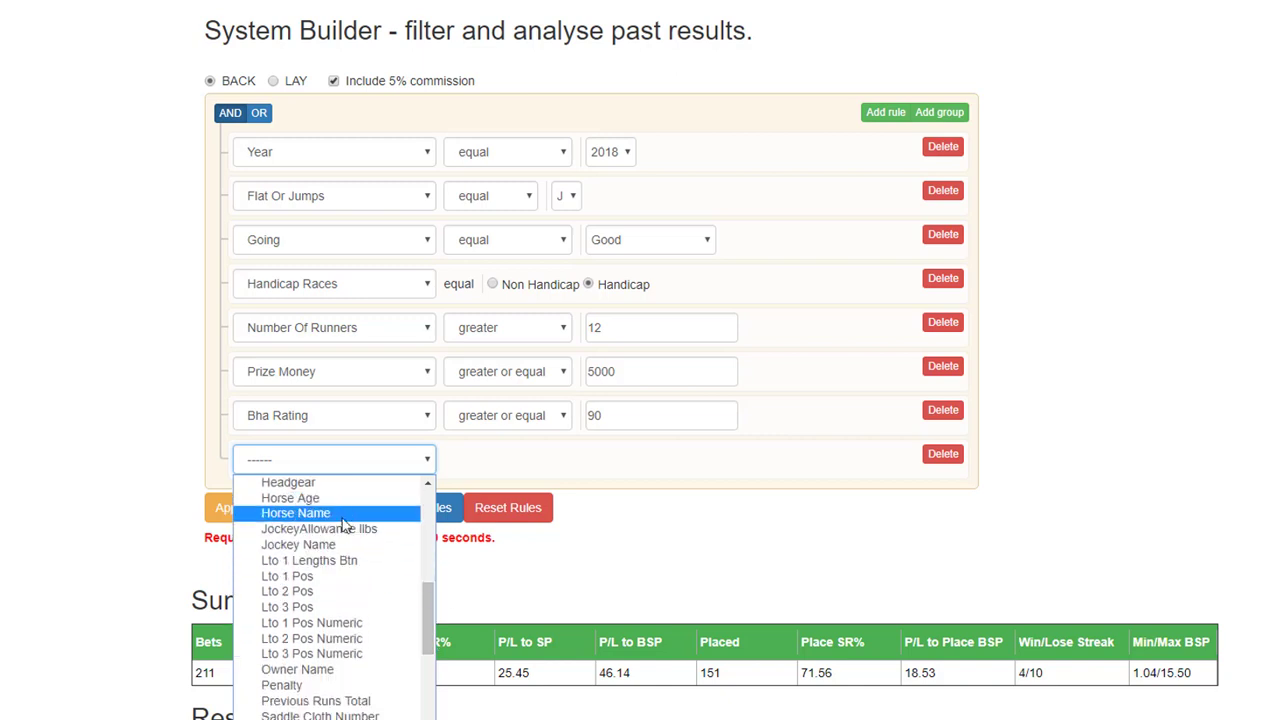
left_click(345, 566)
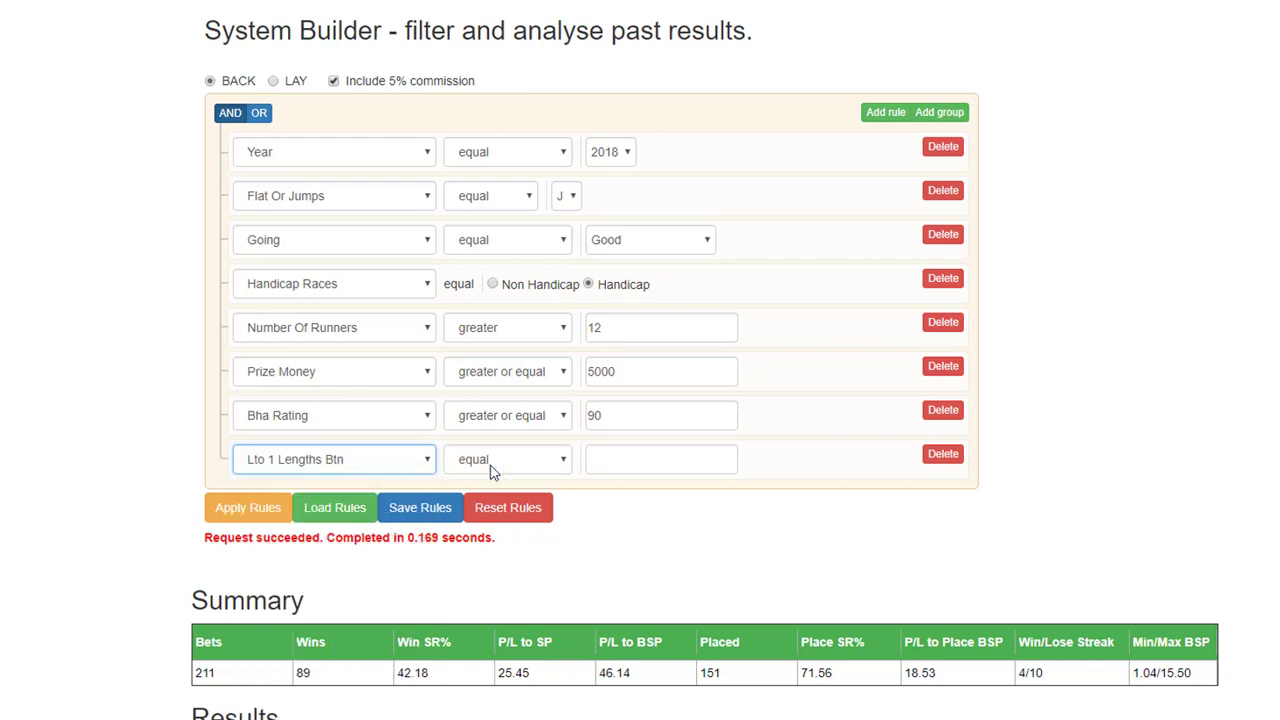
left_click(566, 461)
left_click(533, 561)
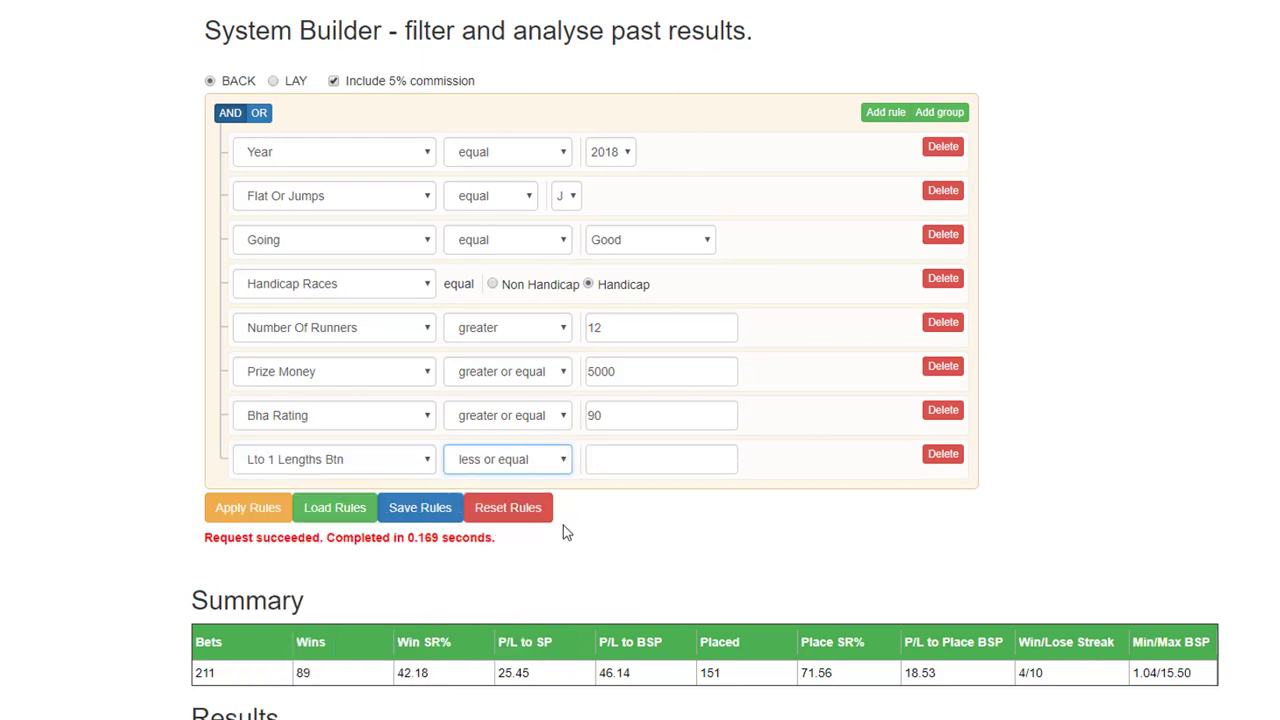
left_click(628, 458)
type("5")
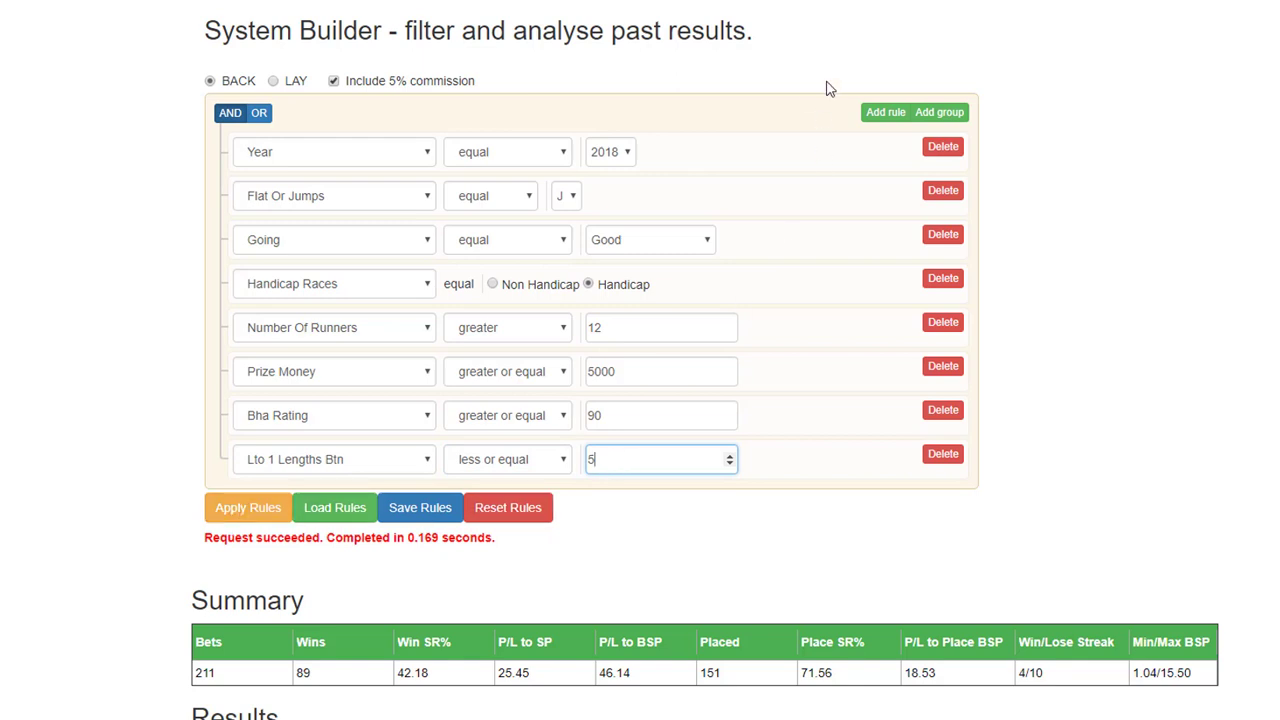
Apply the eight rules and review the summary: 621 bets, 38 wins, -186.69 to BSP.
left_click(241, 510)
scroll(86, 422, "down", 1)
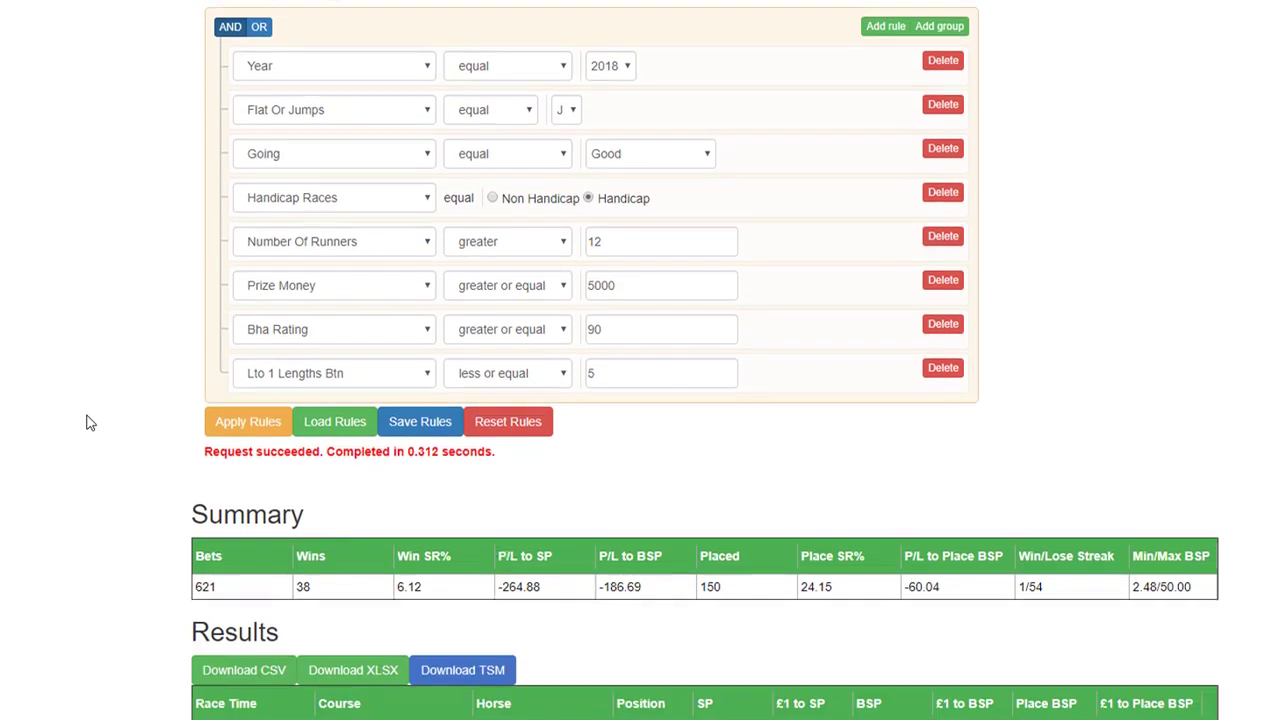
scroll(86, 422, "up", 1)
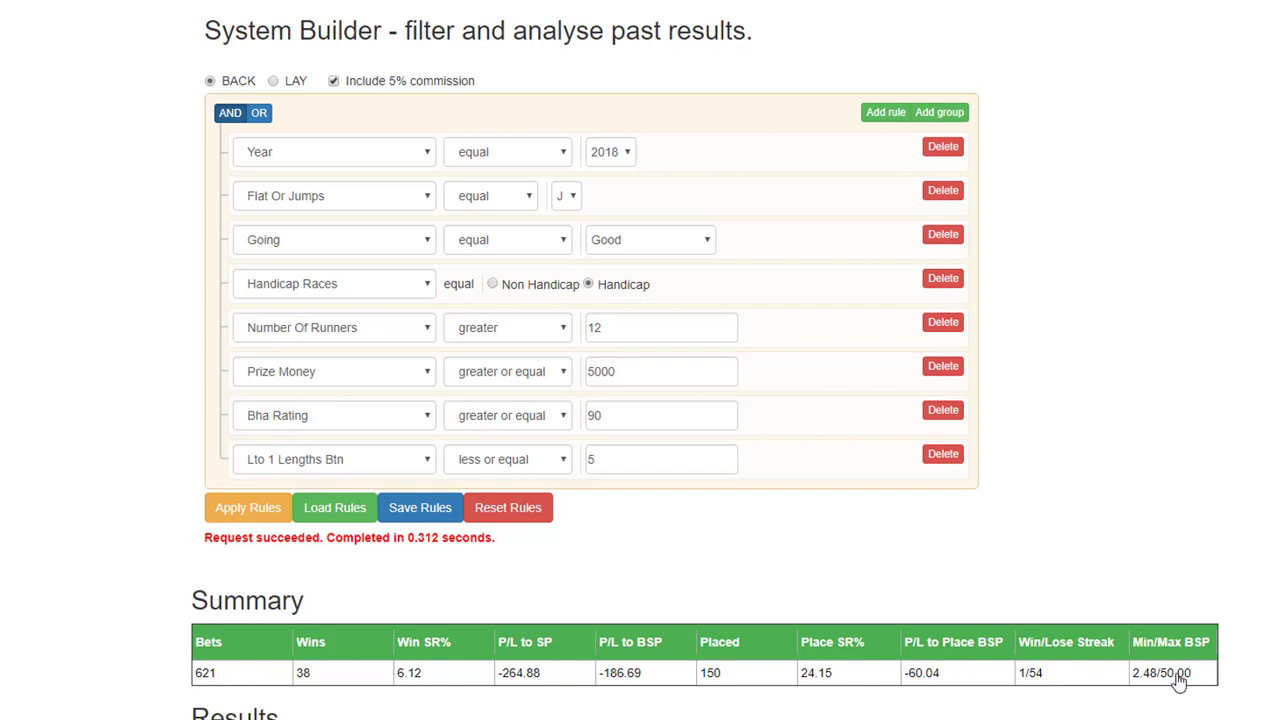
Add a ninth empty rule and browse its list of fields.
left_click(880, 112)
left_click(422, 508)
scroll(390, 420, "down", 2)
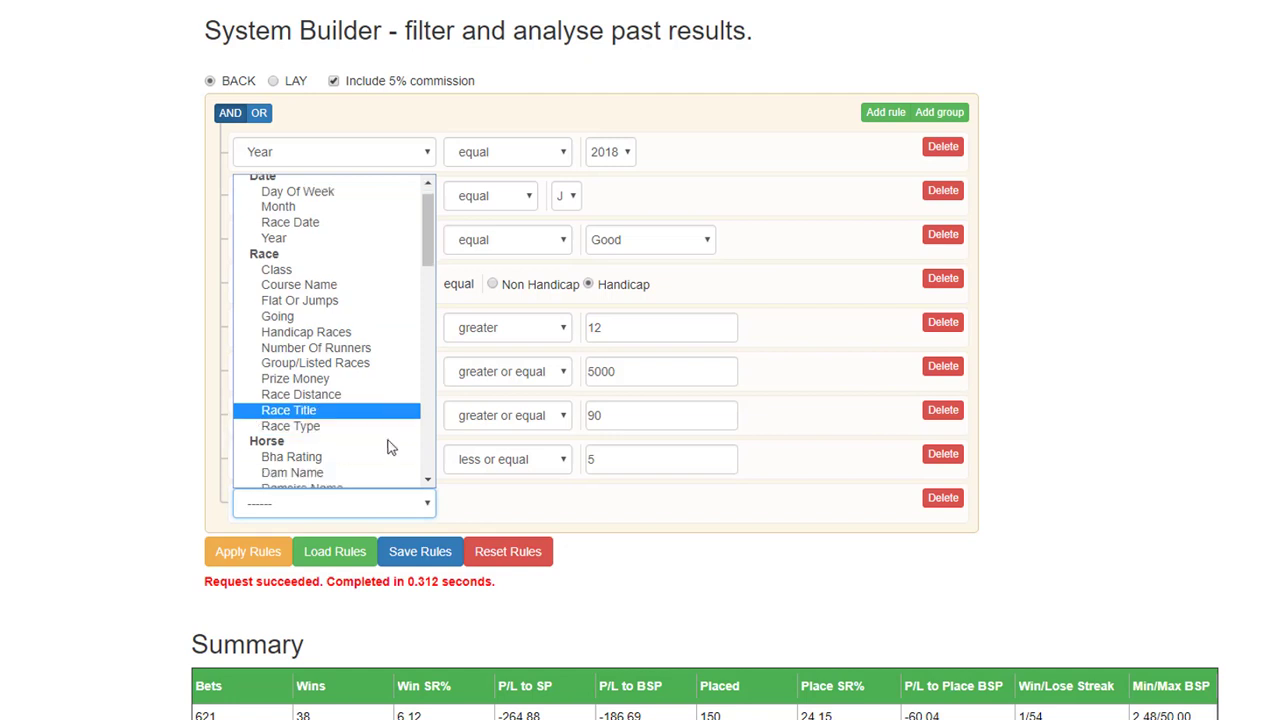
scroll(390, 420, "down", 8)
Set the ninth rule to Bsp less than 10.
left_click(378, 417)
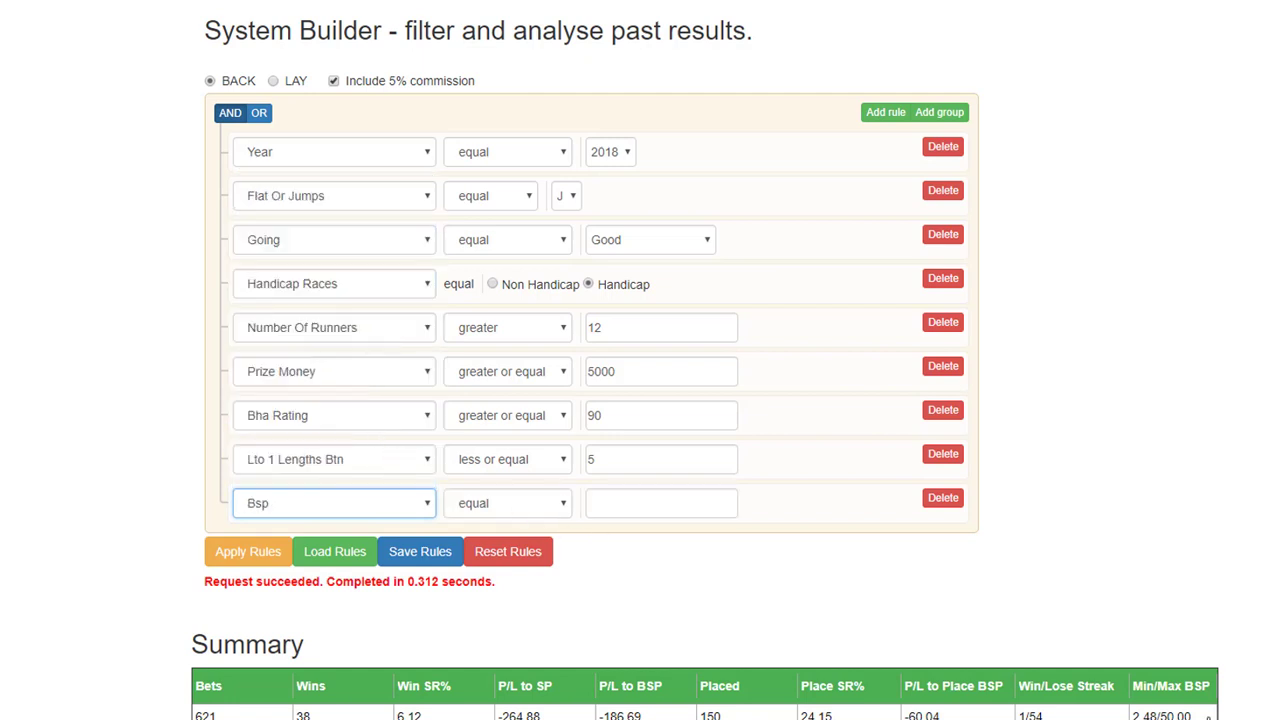
left_click(566, 505)
left_click(540, 589)
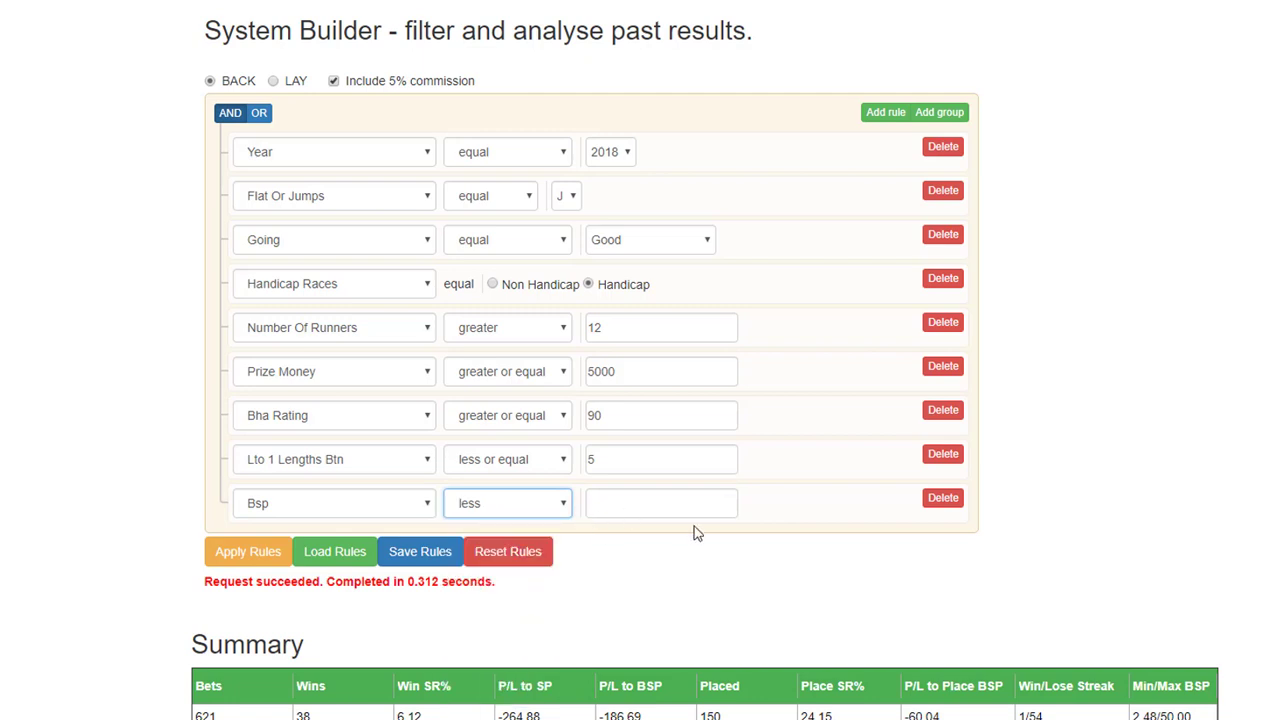
left_click(729, 499)
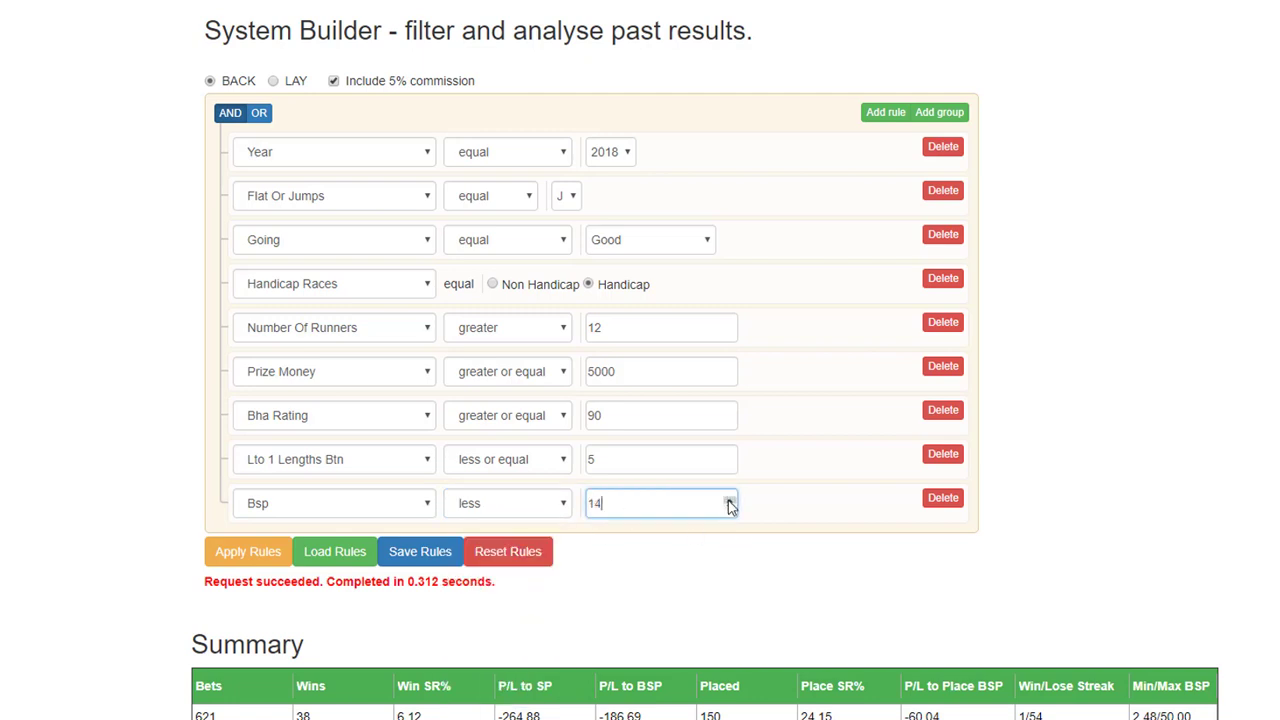
left_click(729, 508)
Apply the rules, narrowing results to 155 bets, 22 wins, -9.04 BSP.
left_click(238, 561)
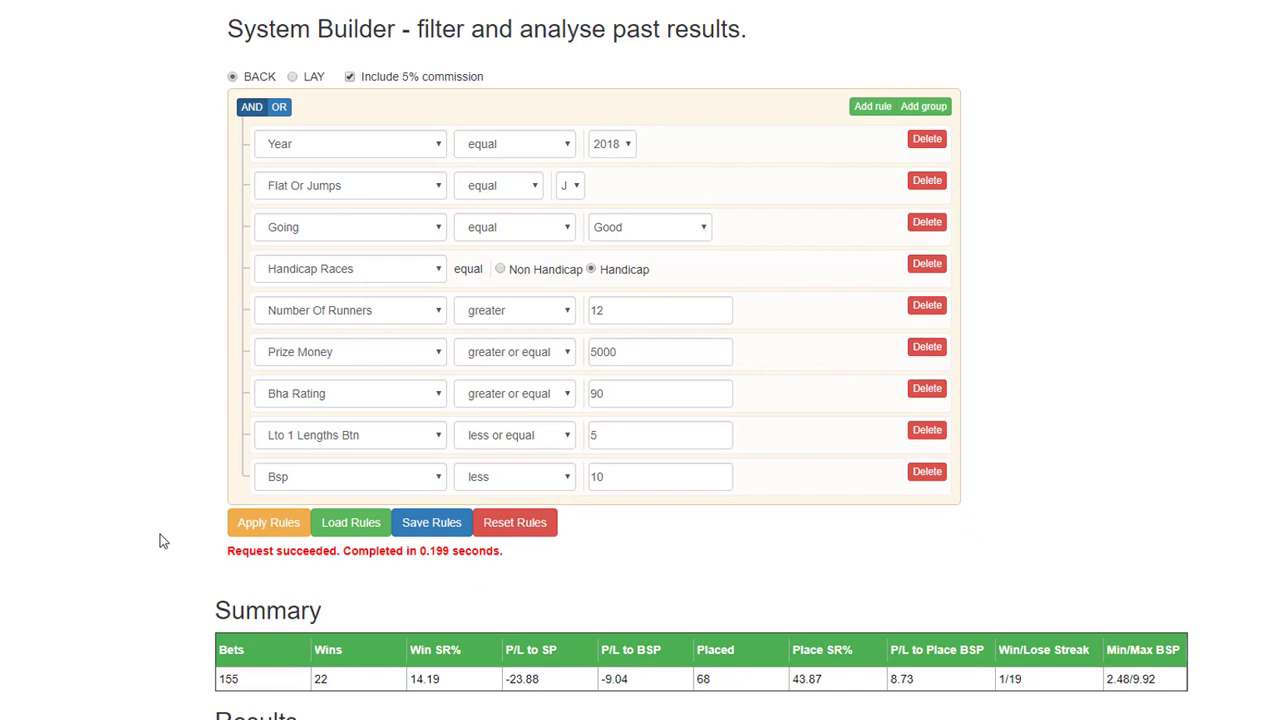
scroll(160, 535, "down", 3)
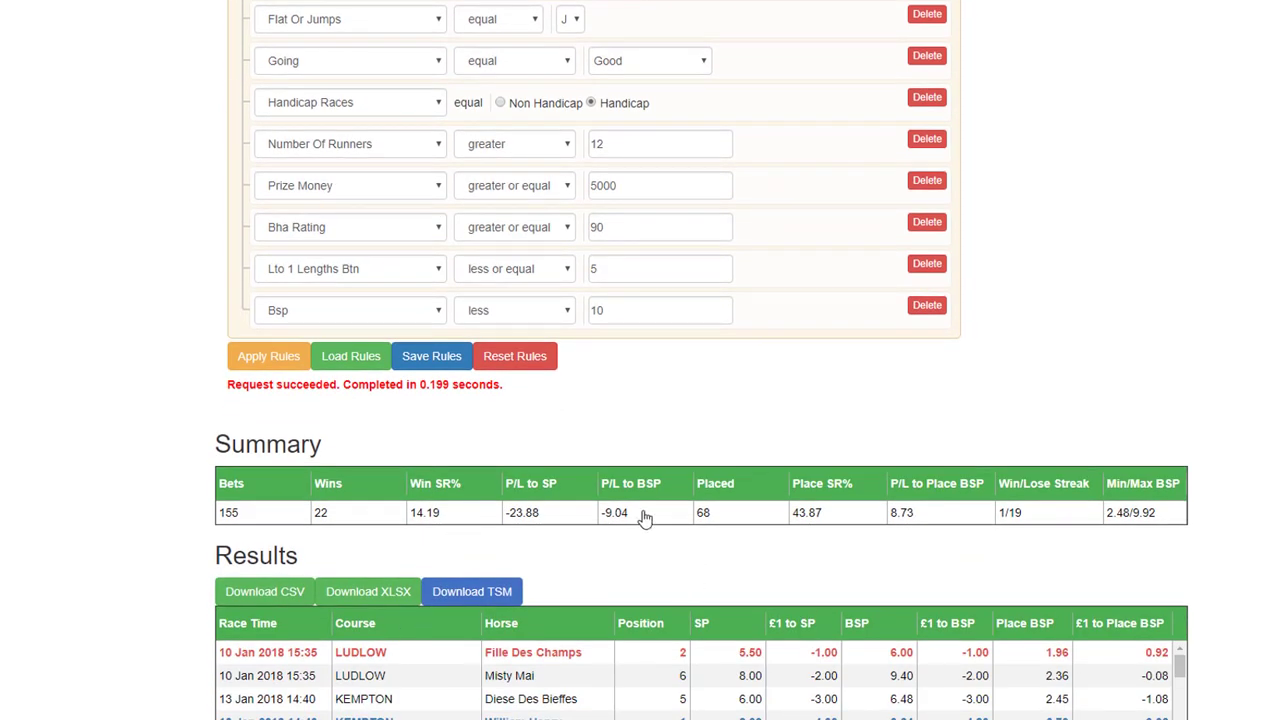
scroll(645, 517, "up", 2)
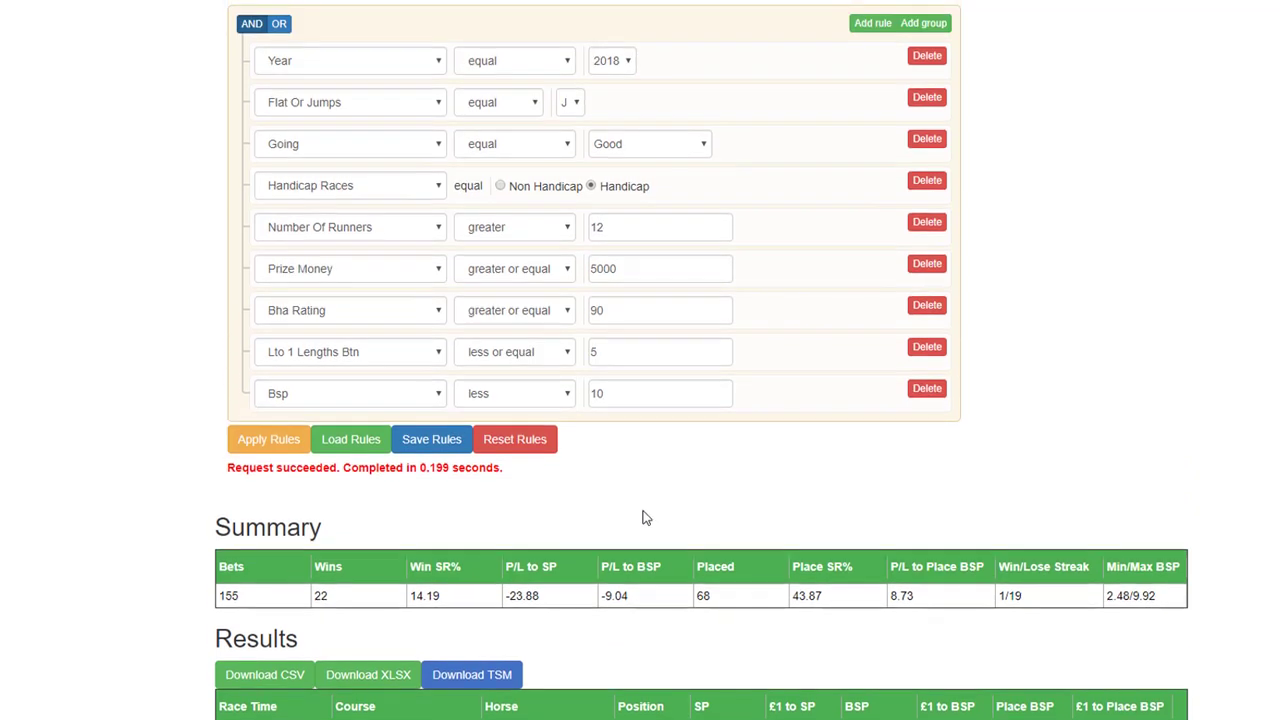
scroll(645, 517, "up", 1)
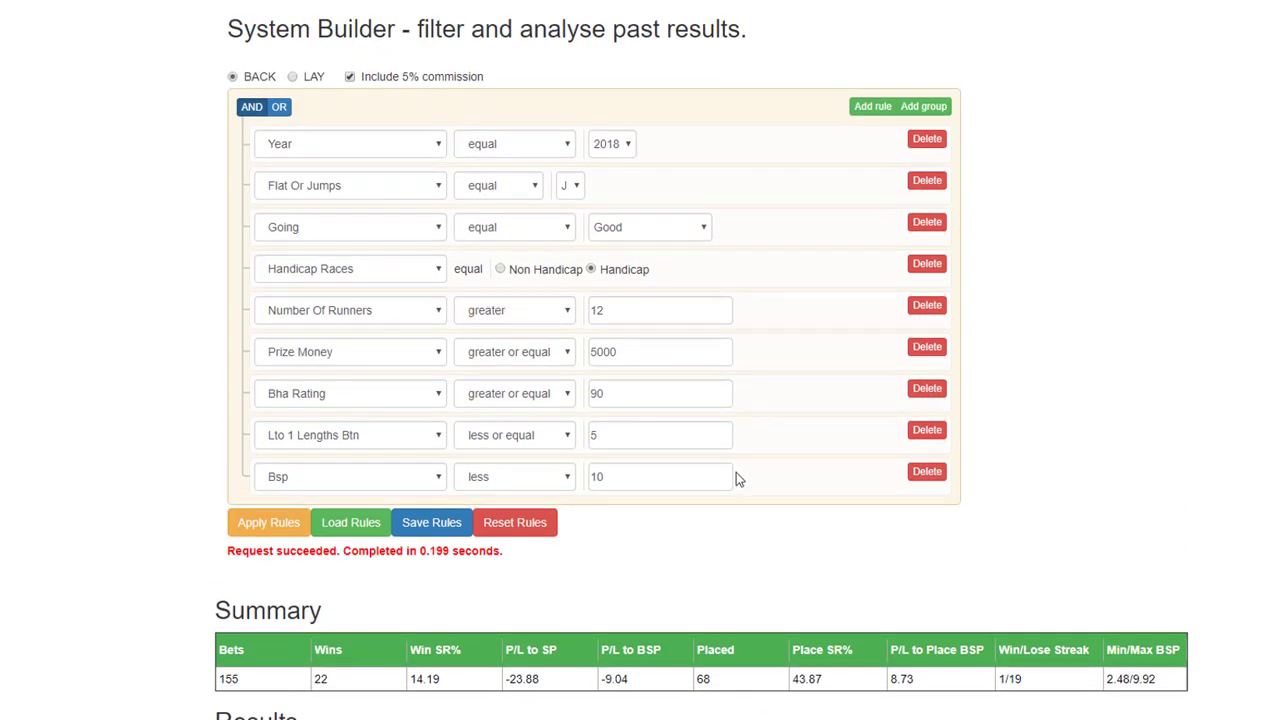
Remove the Bsp rule and rerun as lay bets: 621 bets, 583 wins, 136.69 BSP profit.
left_click(927, 472)
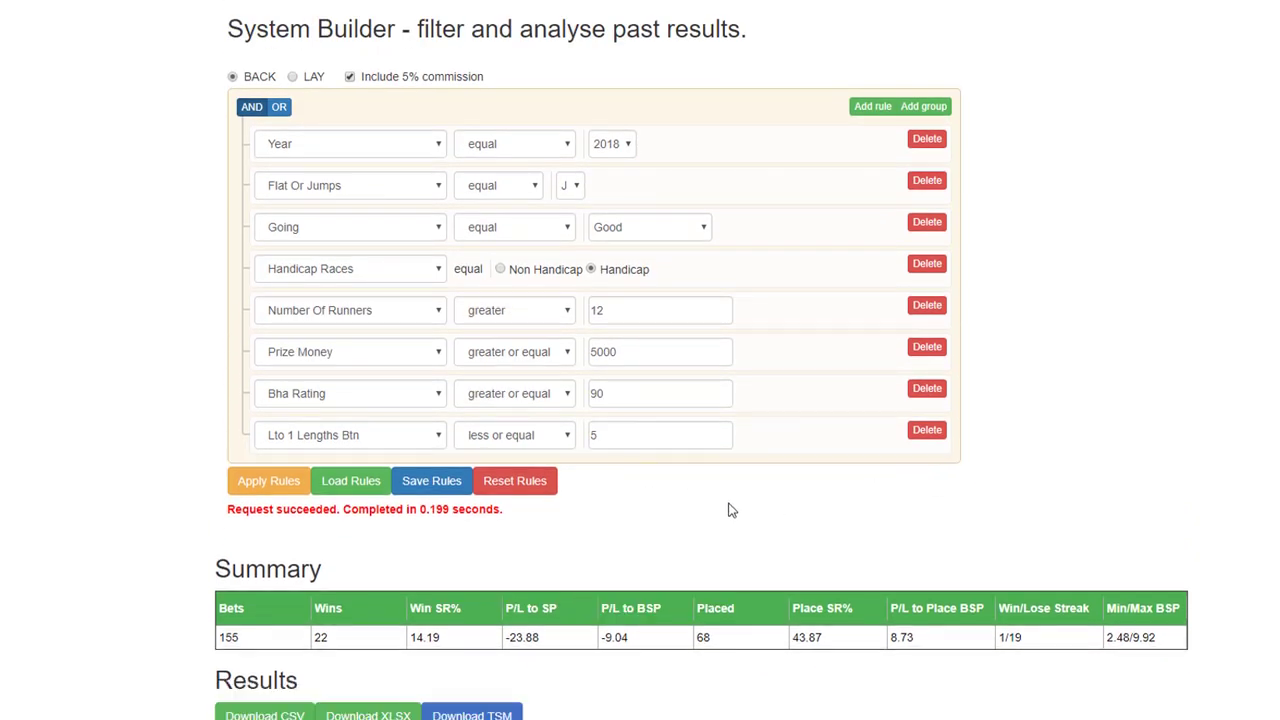
left_click(276, 490)
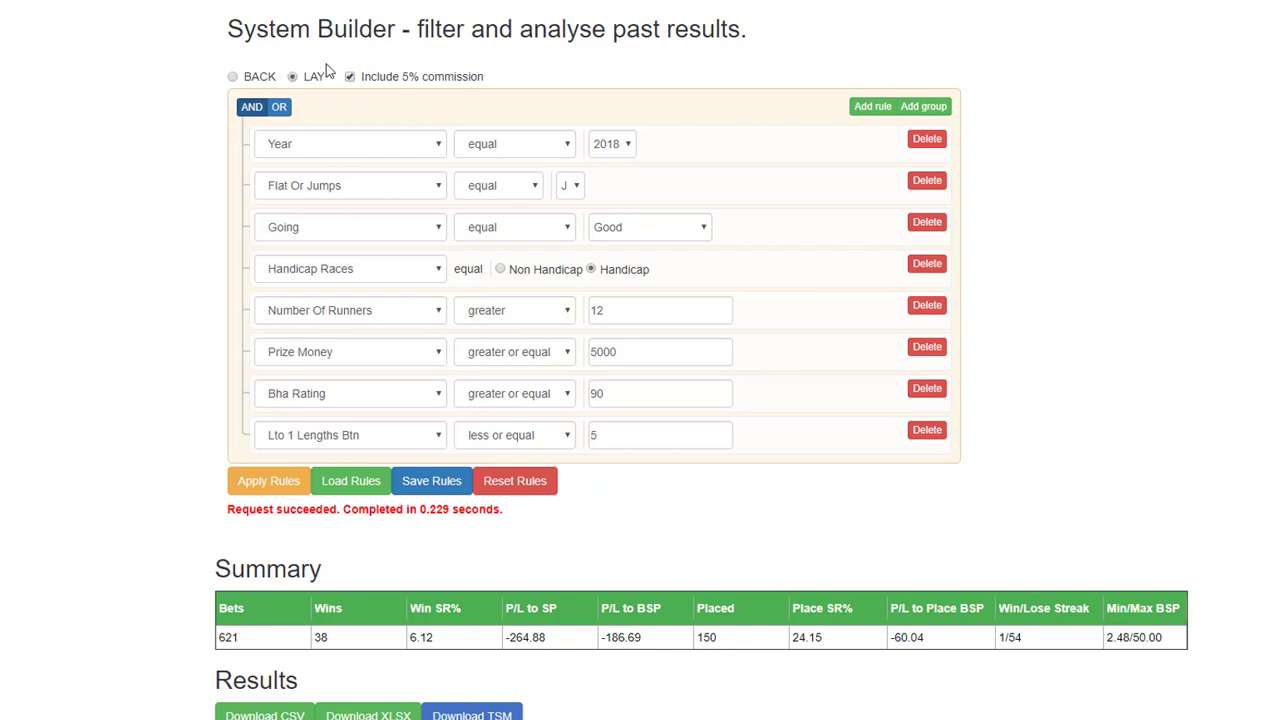
left_click(270, 481)
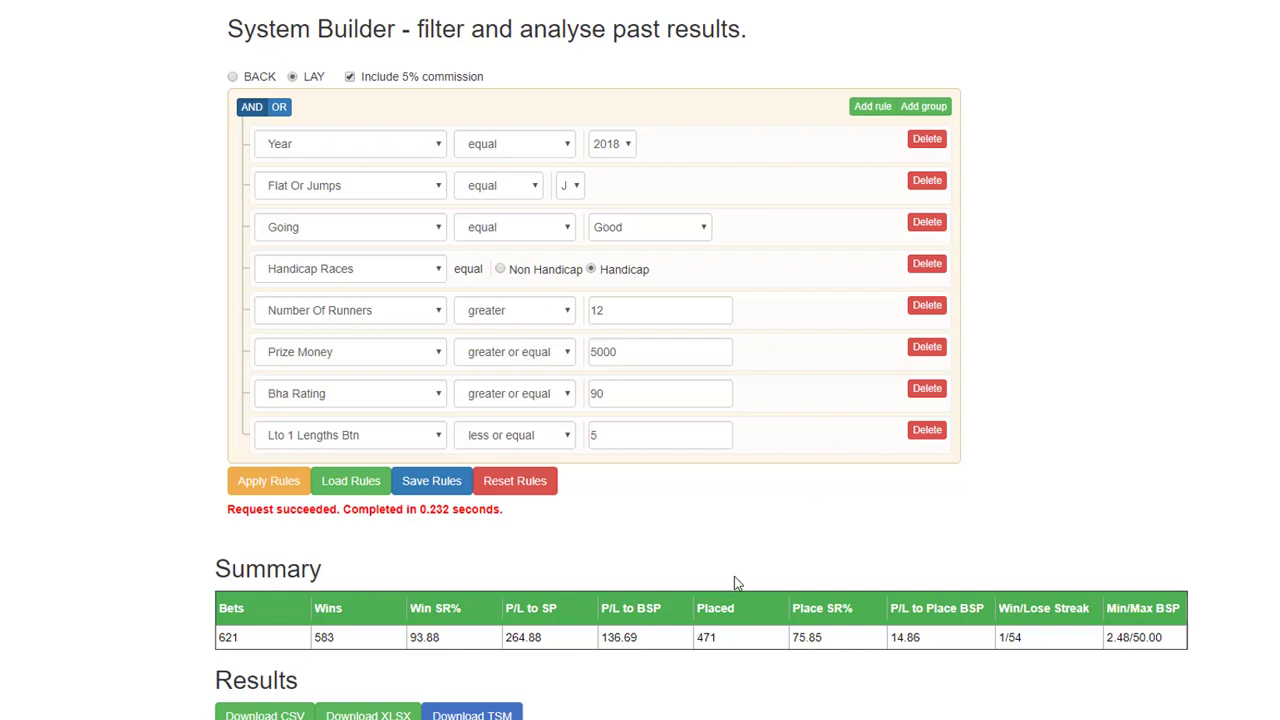
Set the year to 2016 and raise Lto 1 Lengths Btn to 7, reapplying: 855 bets, 800 wins.
left_click(625, 148)
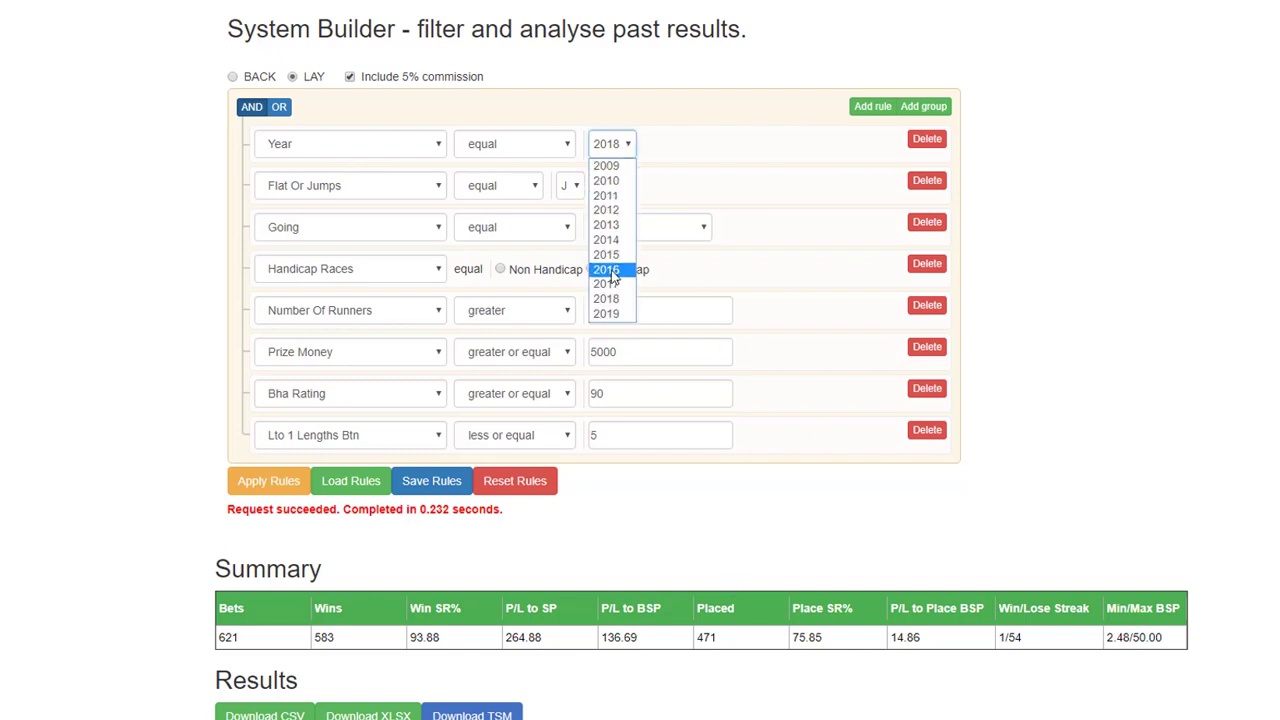
left_click(607, 270)
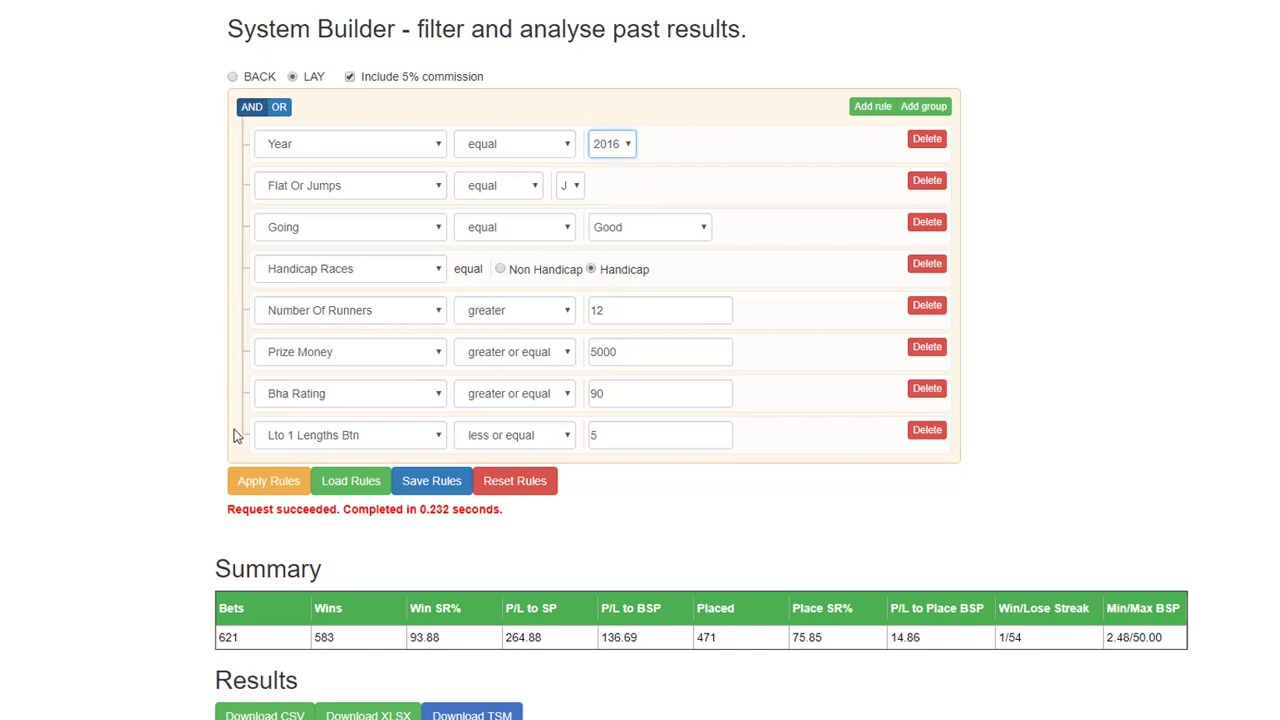
left_click(244, 481)
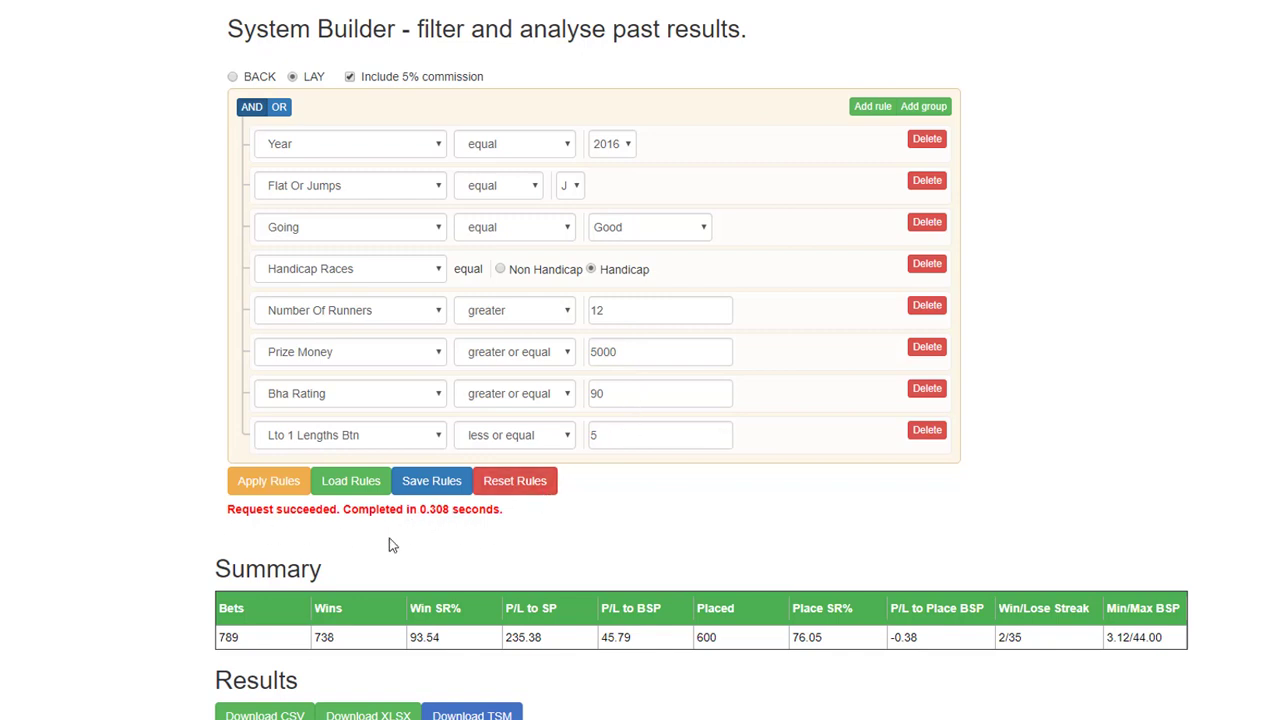
mouse_move(660, 435)
left_click(725, 434)
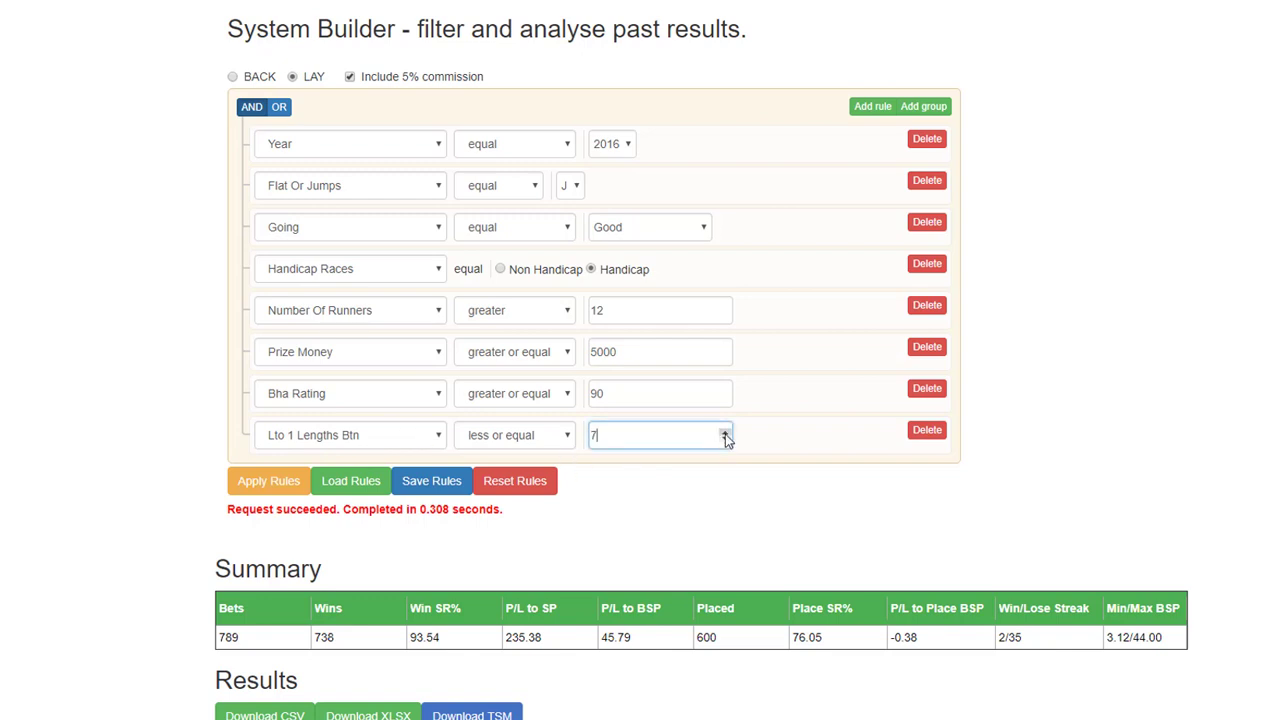
left_click(266, 482)
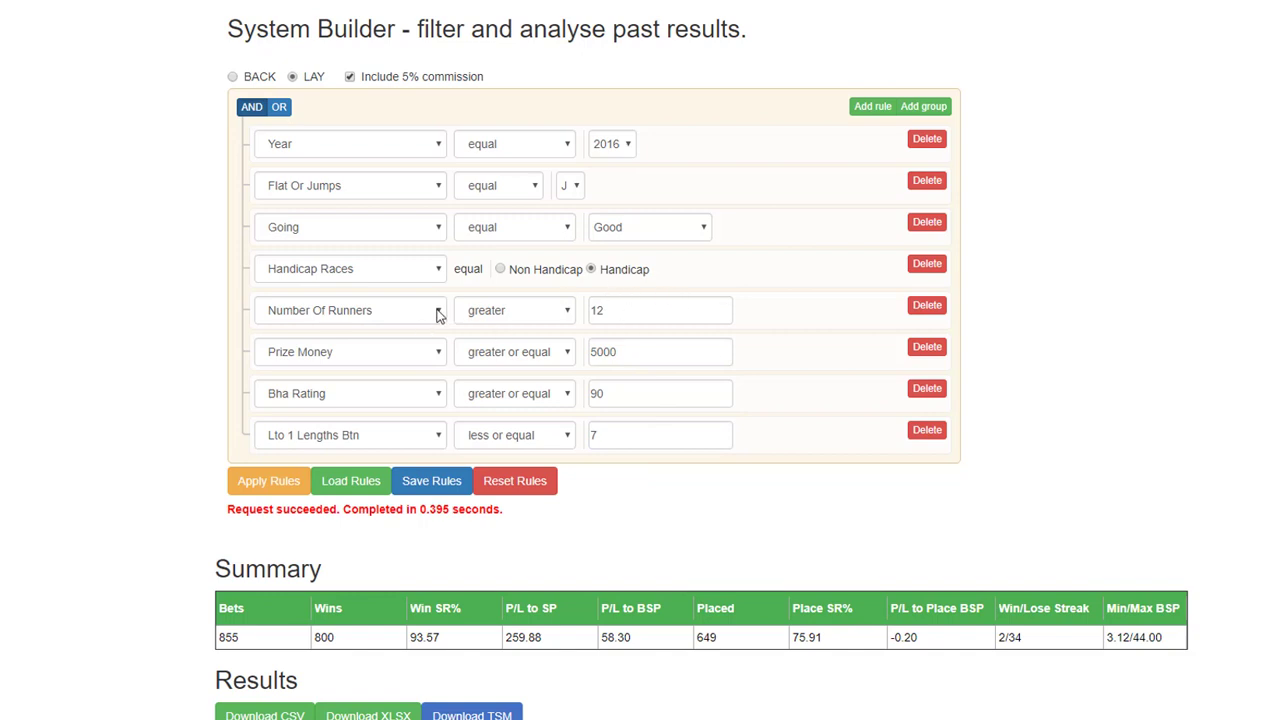
Turn the prize-money rule into Race Distance greater than or equal to 3m, and apply it.
left_click(440, 358)
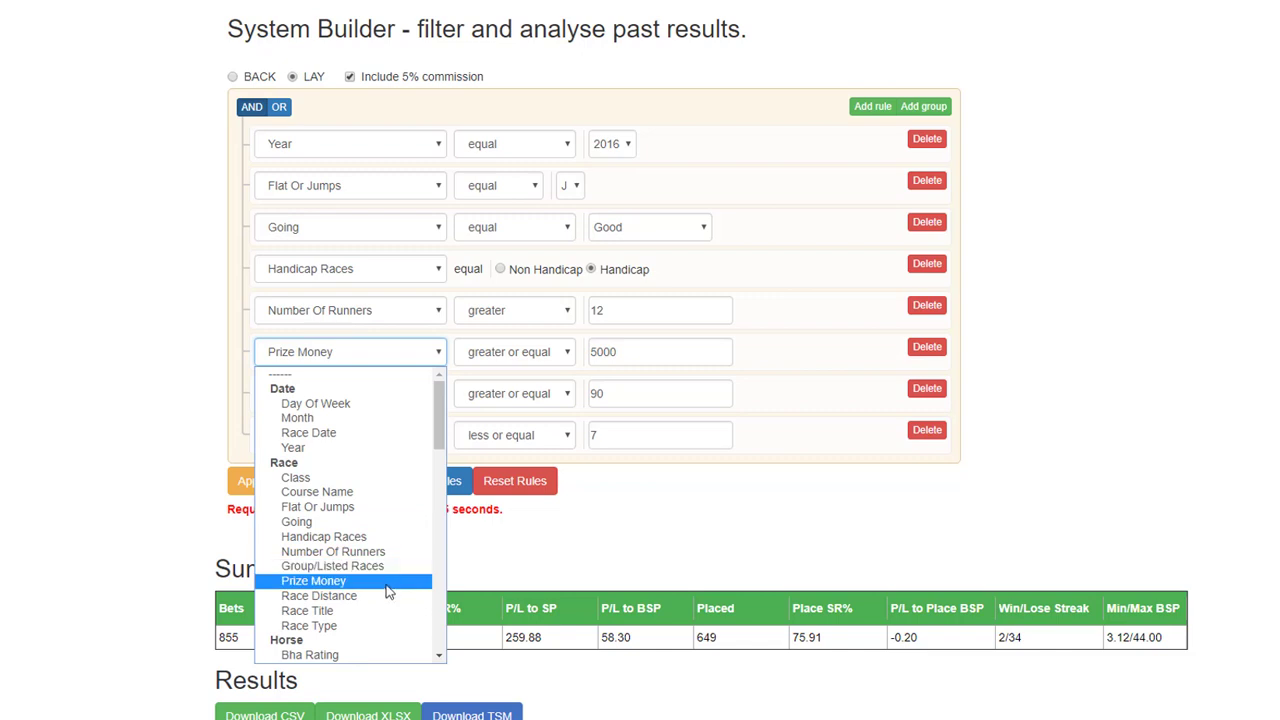
left_click(385, 596)
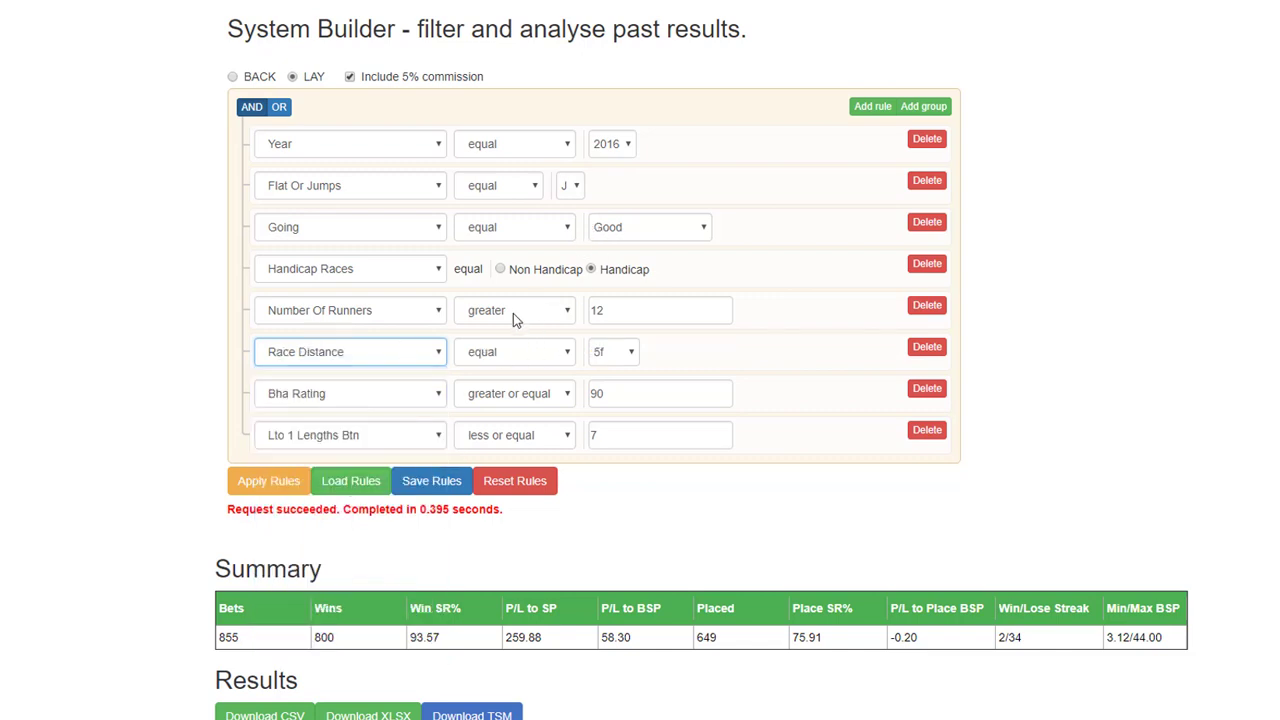
left_click(566, 355)
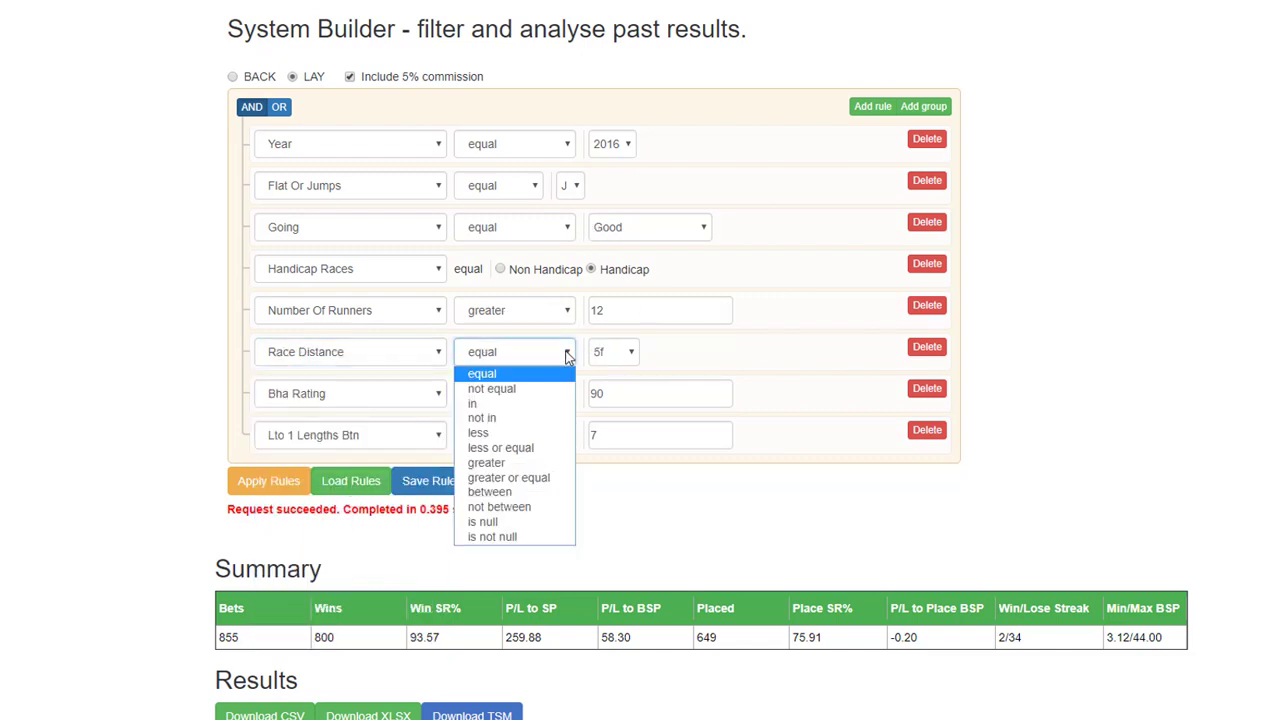
left_click(510, 477)
left_click(630, 355)
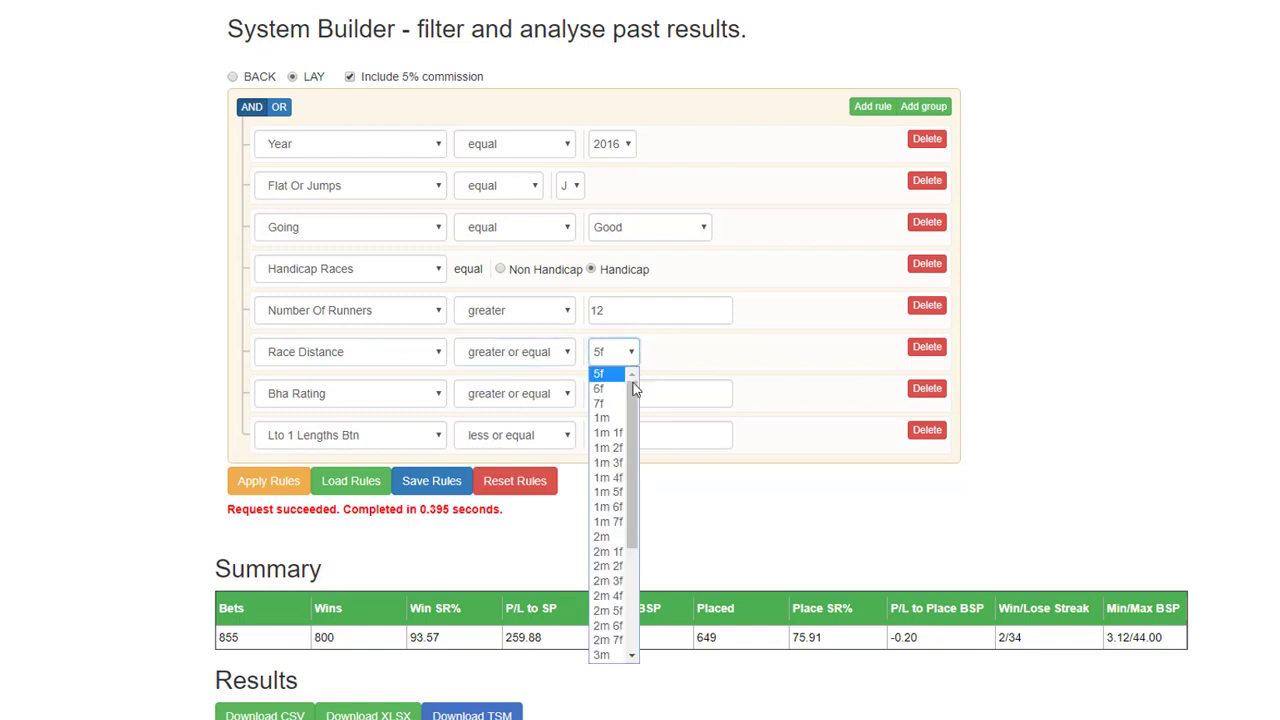
left_click(605, 654)
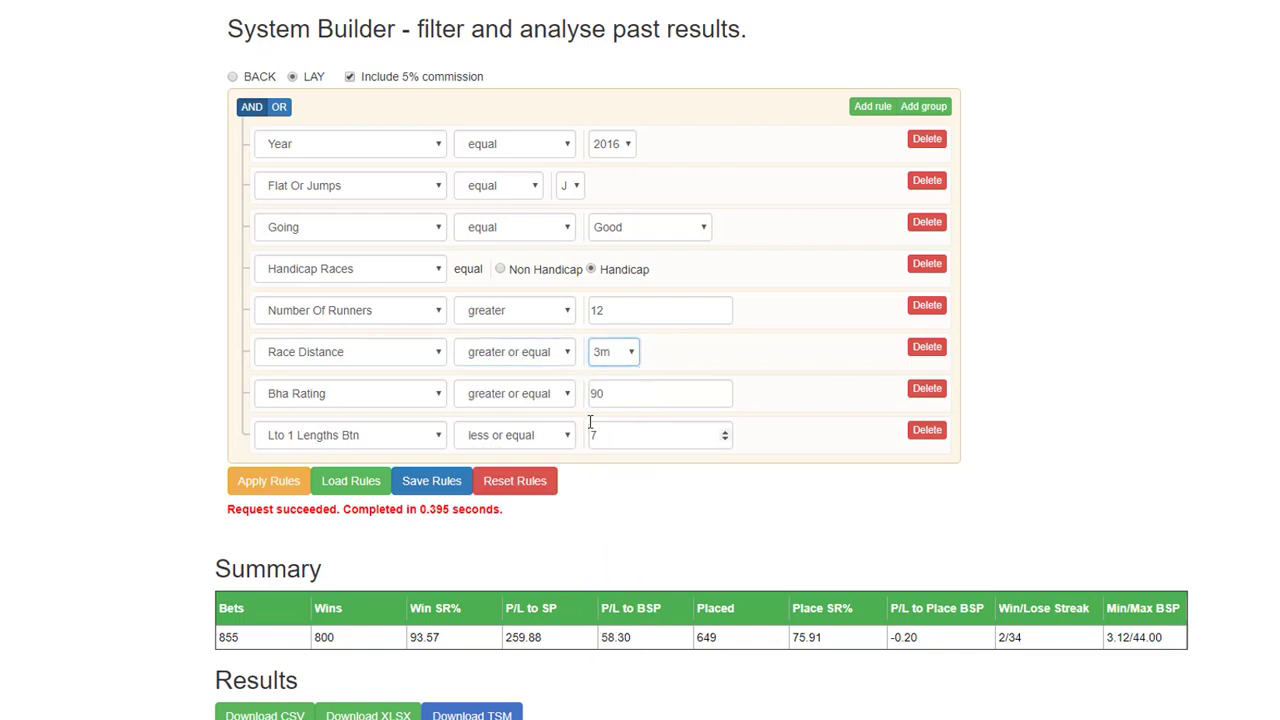
left_click(283, 480)
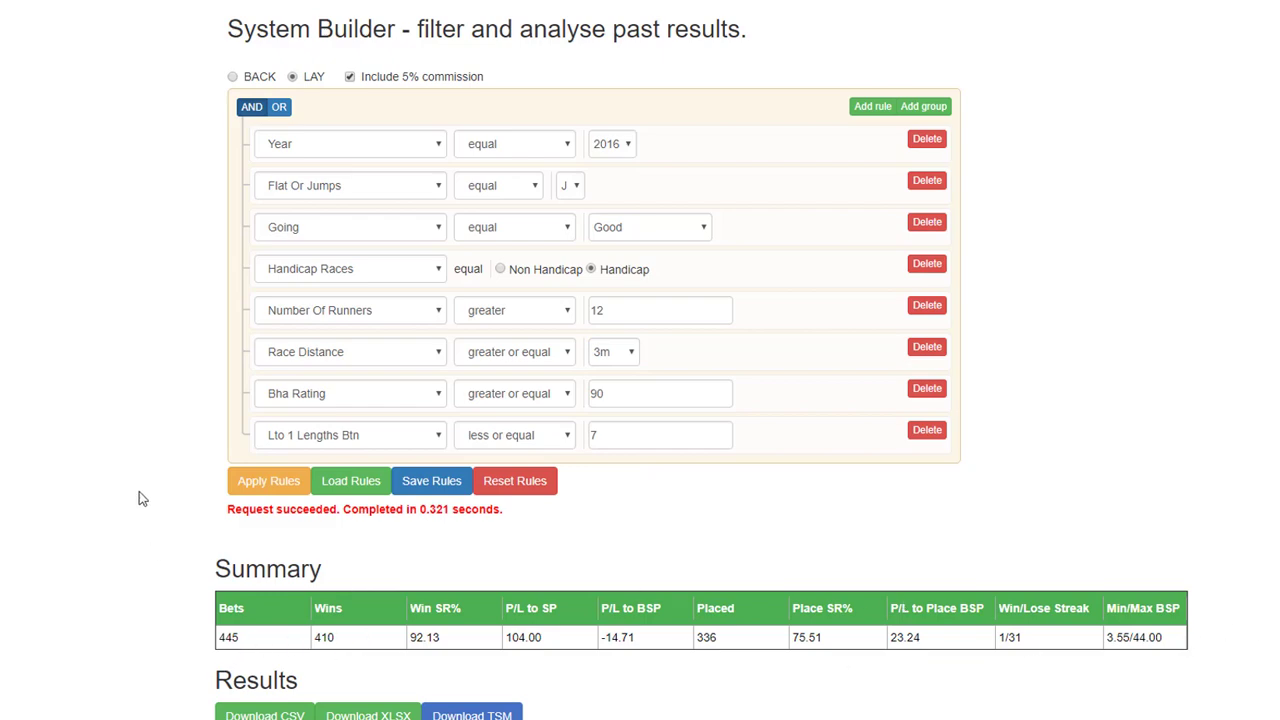
Review the 445-bet, 410-win results and delete the Number Of Runners rule.
scroll(390, 590, "down", 3)
scroll(390, 590, "down", 5)
scroll(390, 590, "down", 5)
scroll(393, 597, "down", 5)
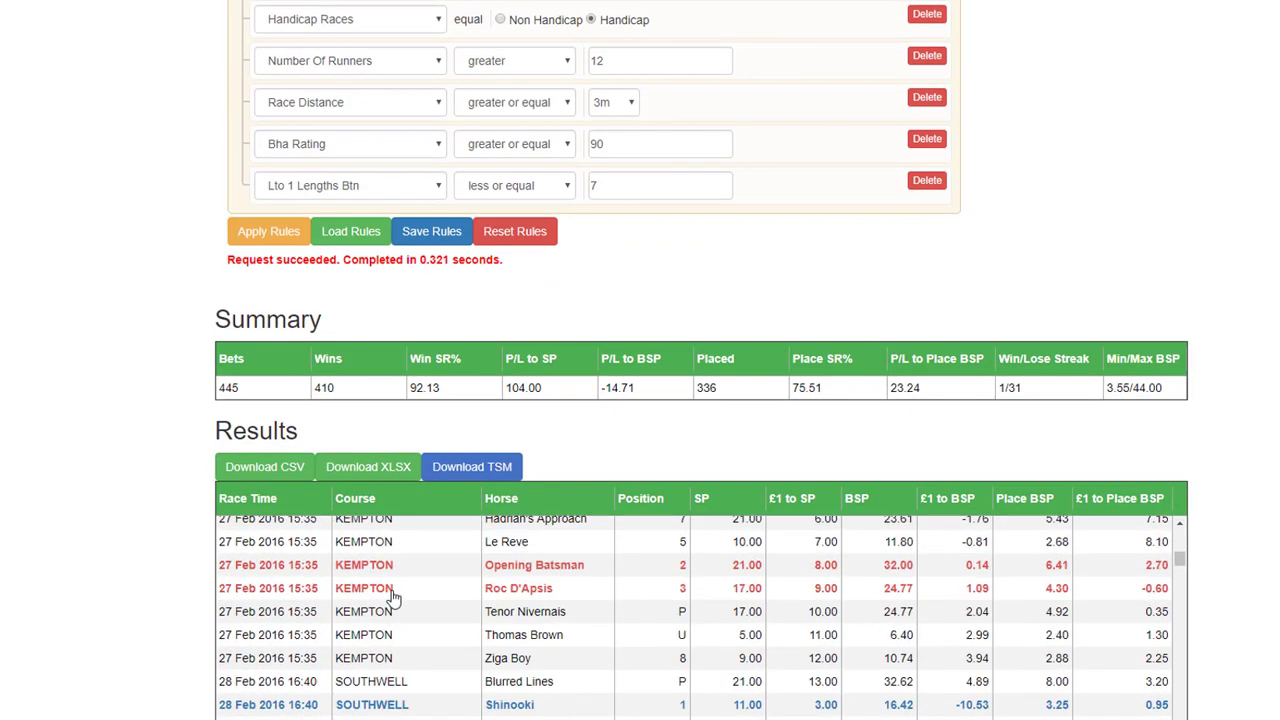
scroll(393, 597, "down", 5)
scroll(393, 597, "down", 5)
scroll(1131, 528, "down", 2)
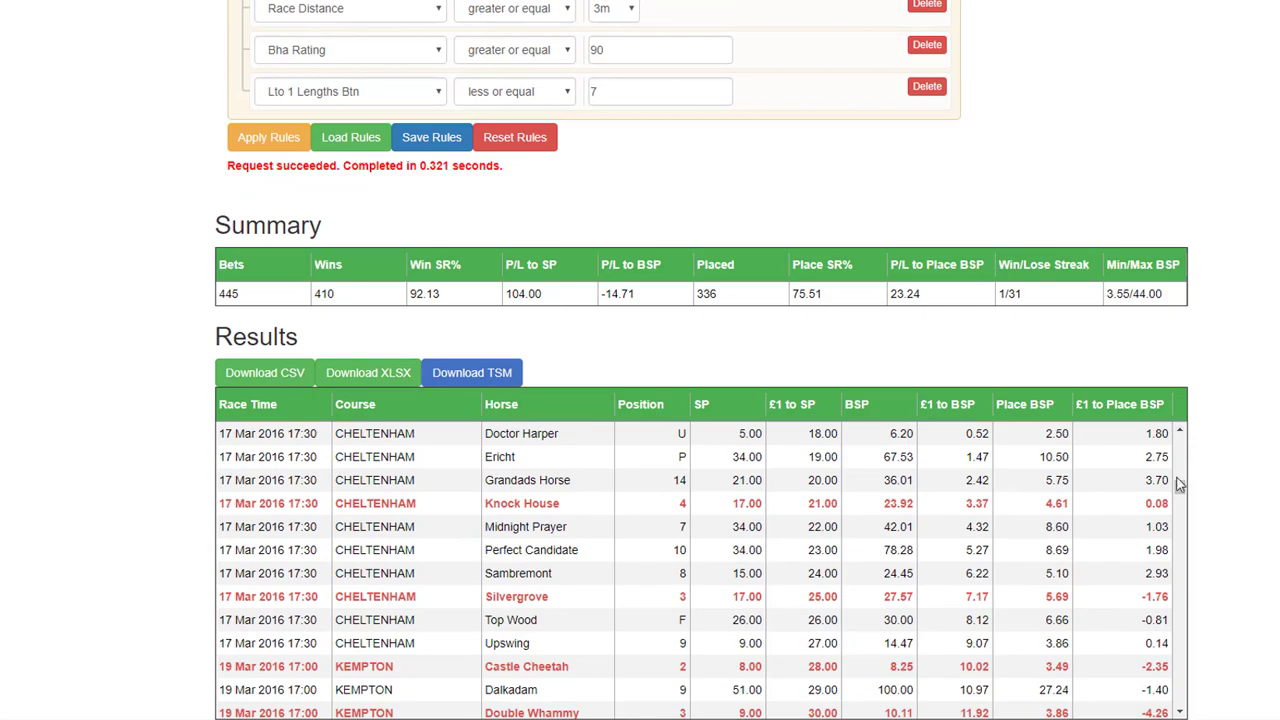
mouse_move(1179, 484)
left_mouse_down()
mouse_move(1180, 708)
mouse_move(1181, 430)
left_mouse_up()
scroll(1181, 430, "up", 5)
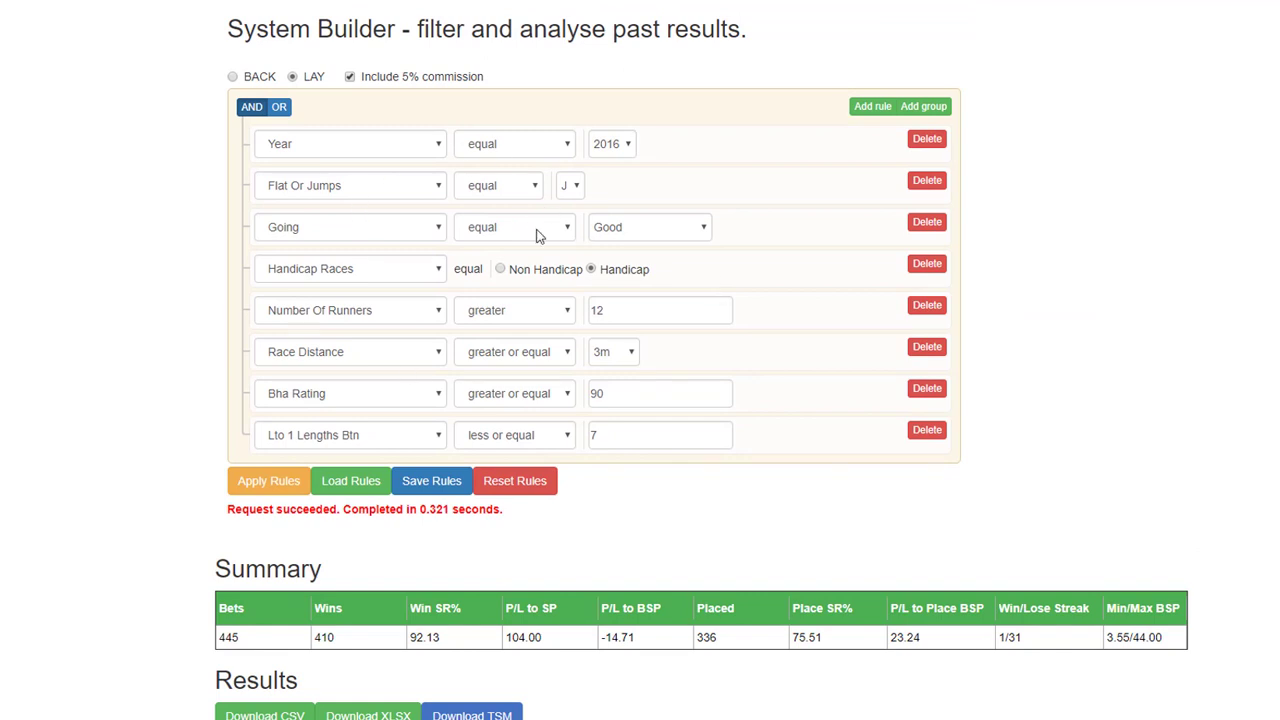
left_click(233, 79)
left_click(927, 305)
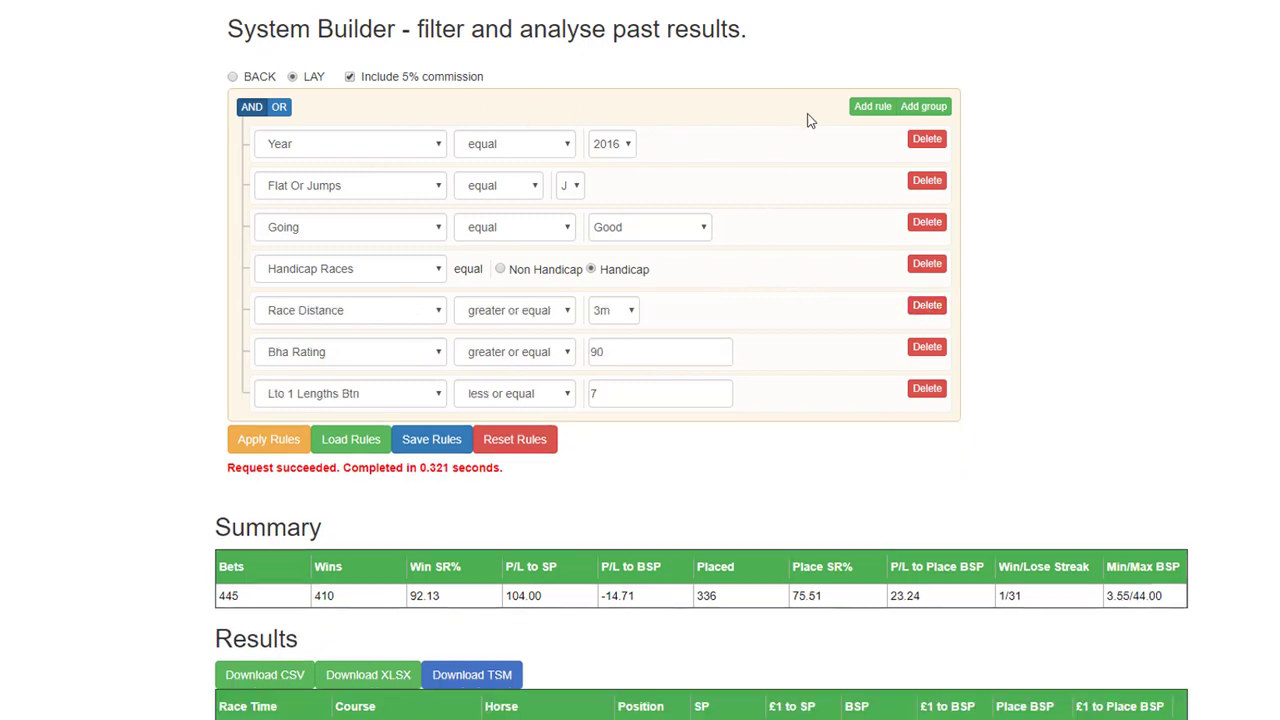
Add an OR group of Course Name rules for Aintree and Cheltenham.
left_click(923, 107)
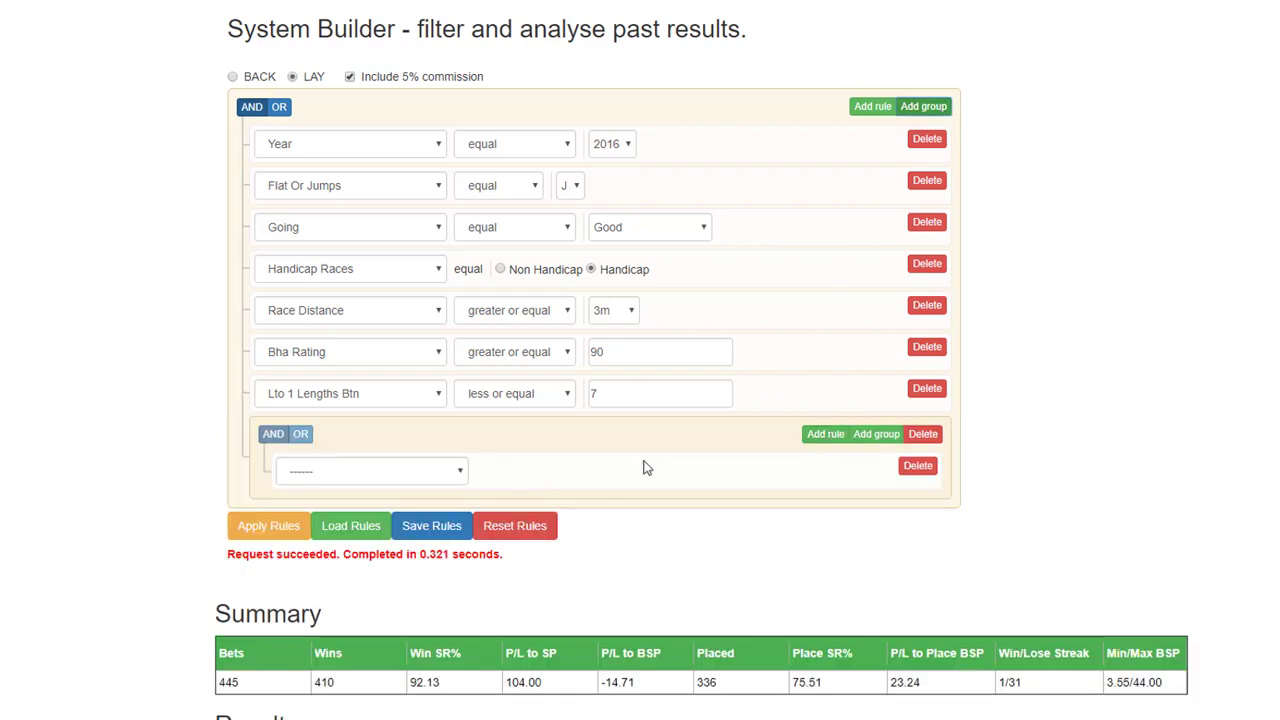
left_click(459, 472)
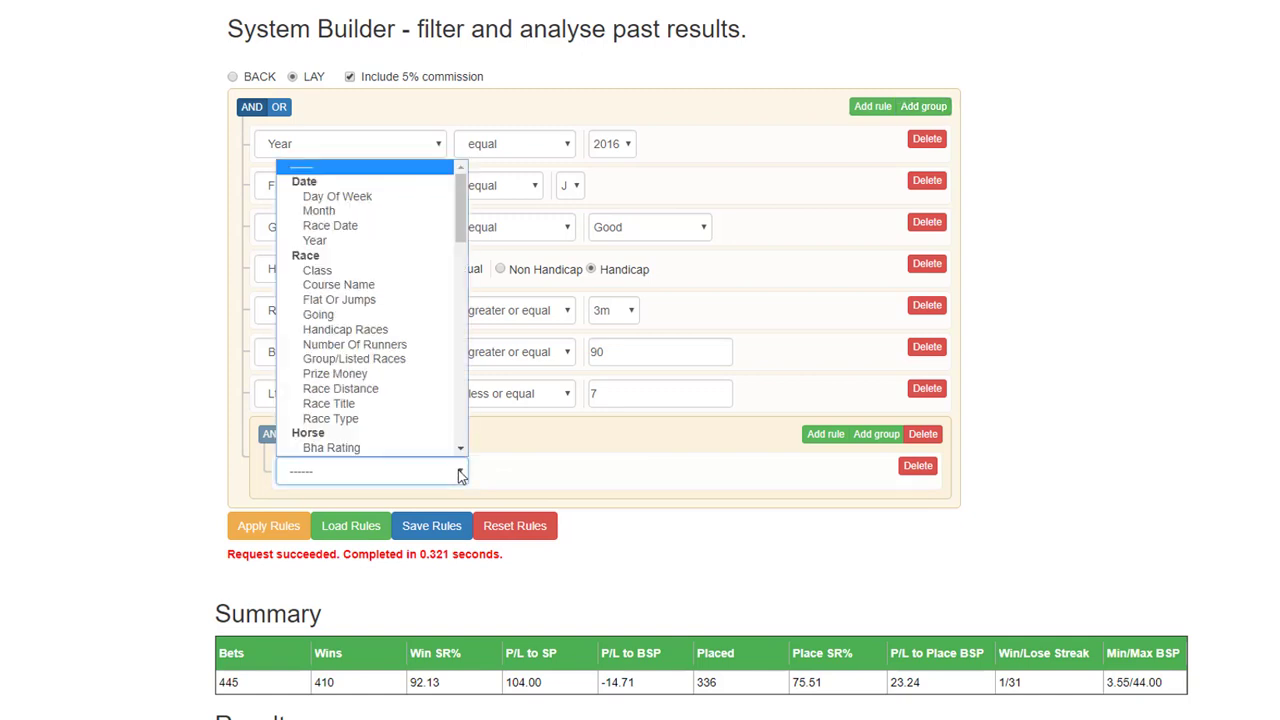
left_click(424, 285)
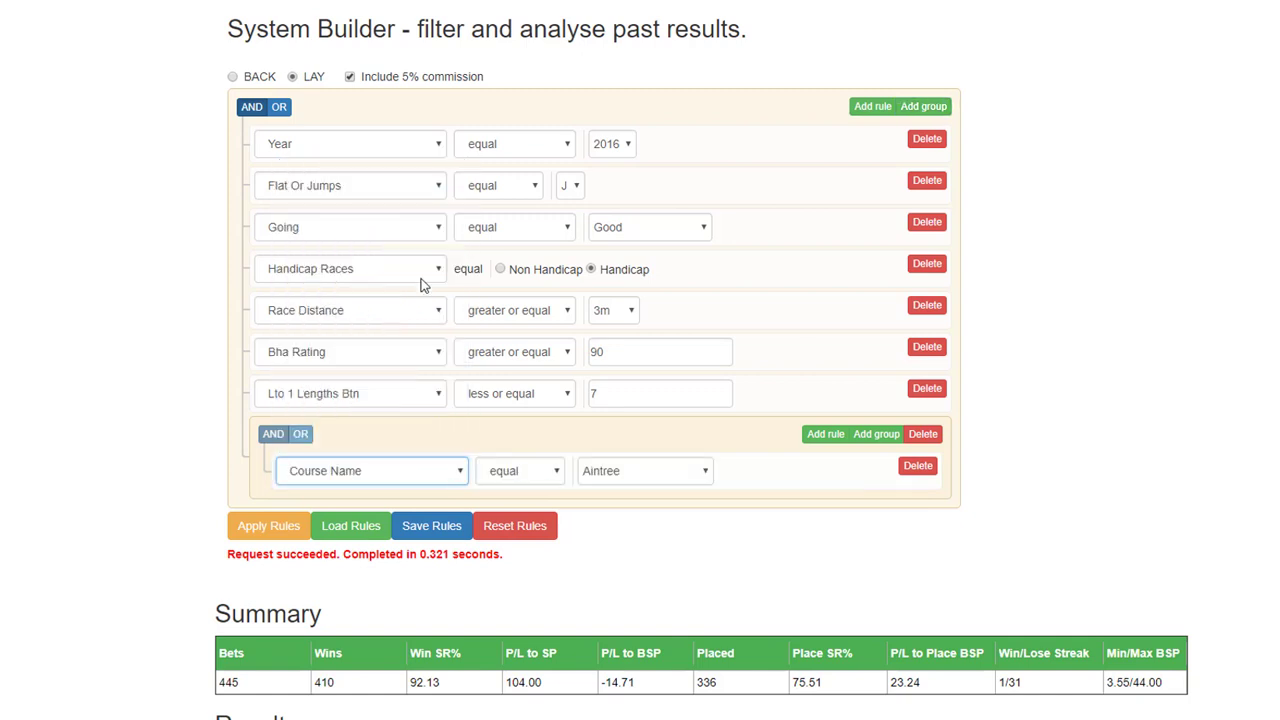
left_click(829, 438)
left_click(458, 509)
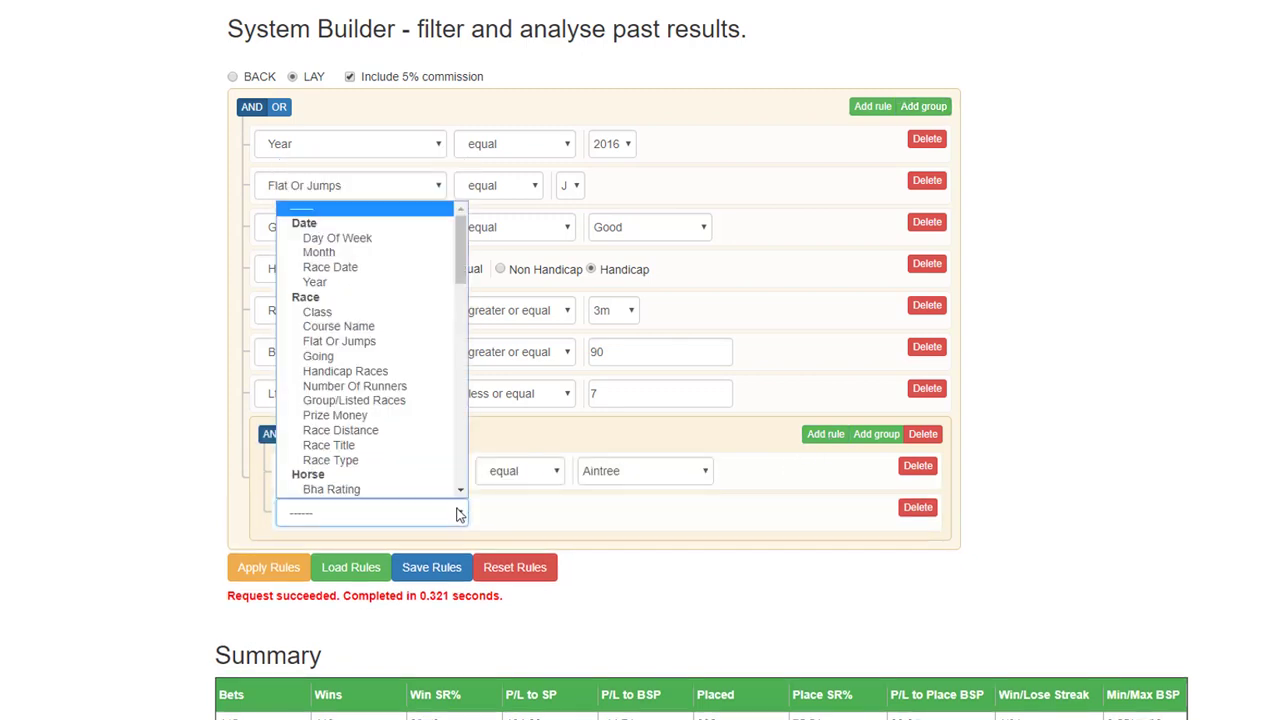
left_click(393, 328)
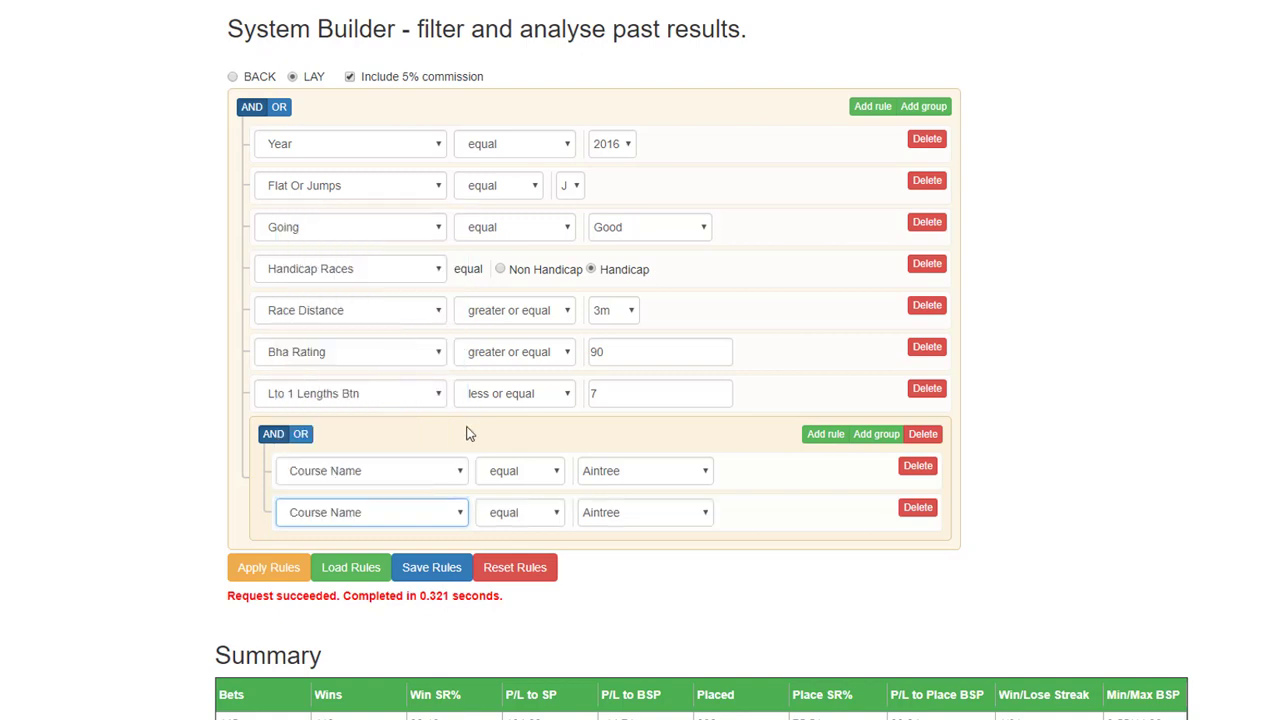
left_click(701, 513)
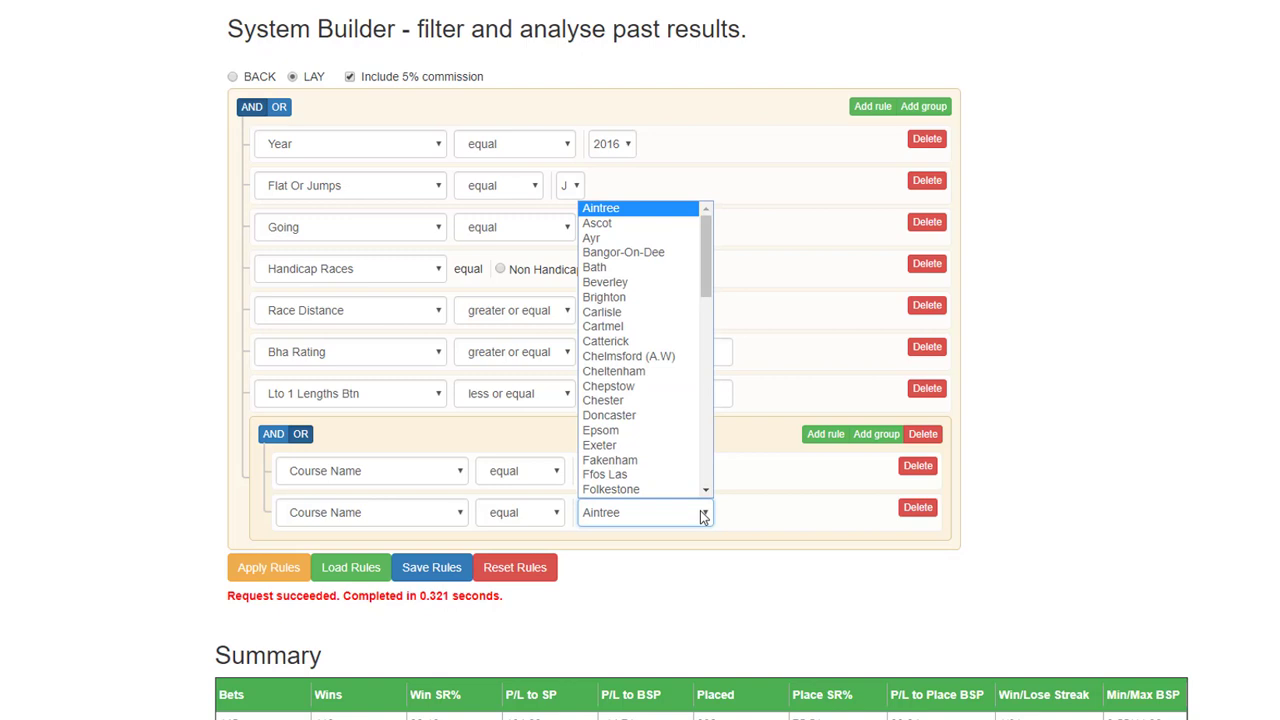
left_click(652, 374)
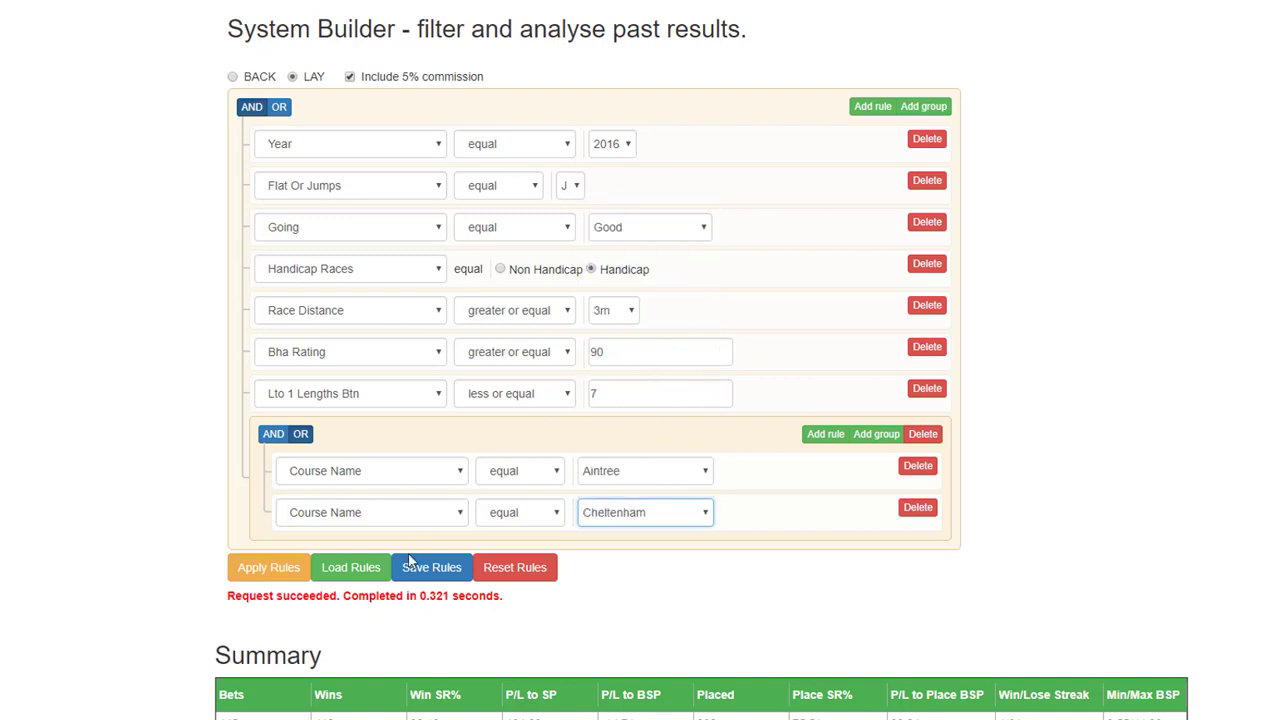
Apply the course group, giving 198 bets, 184 wins, 15.38 BSP.
left_click(260, 572)
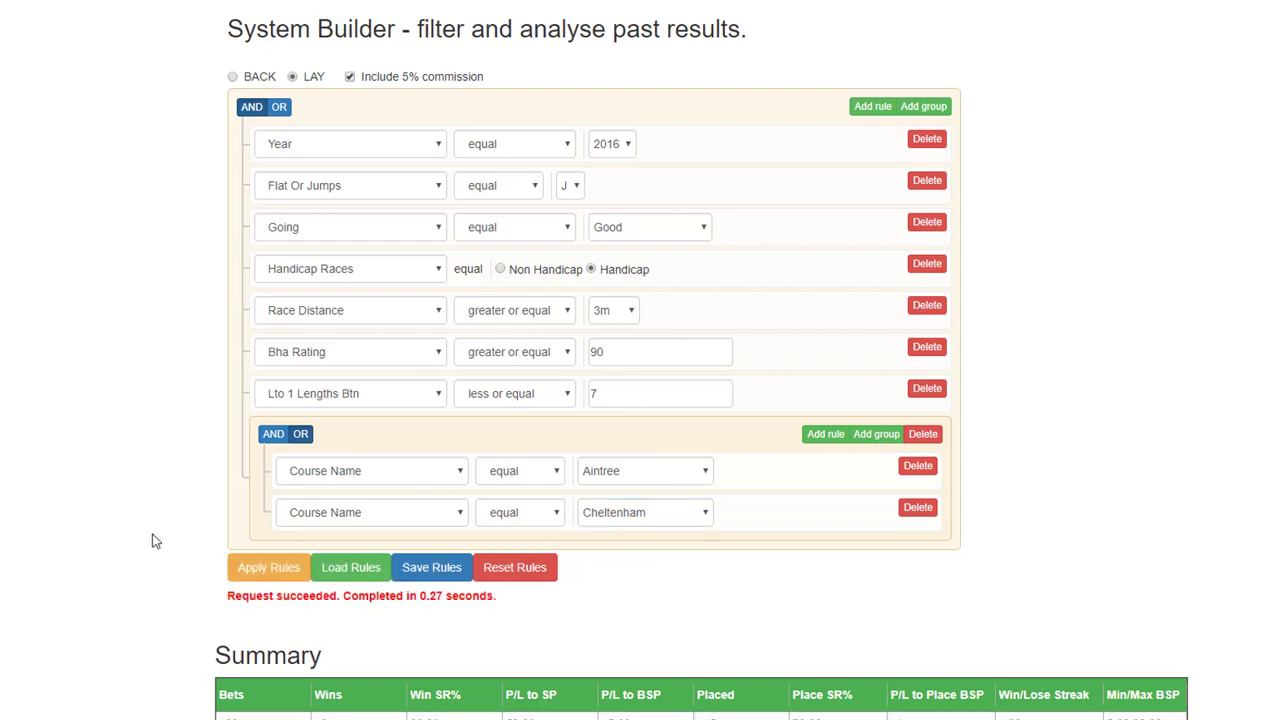
scroll(155, 541, "down", 3)
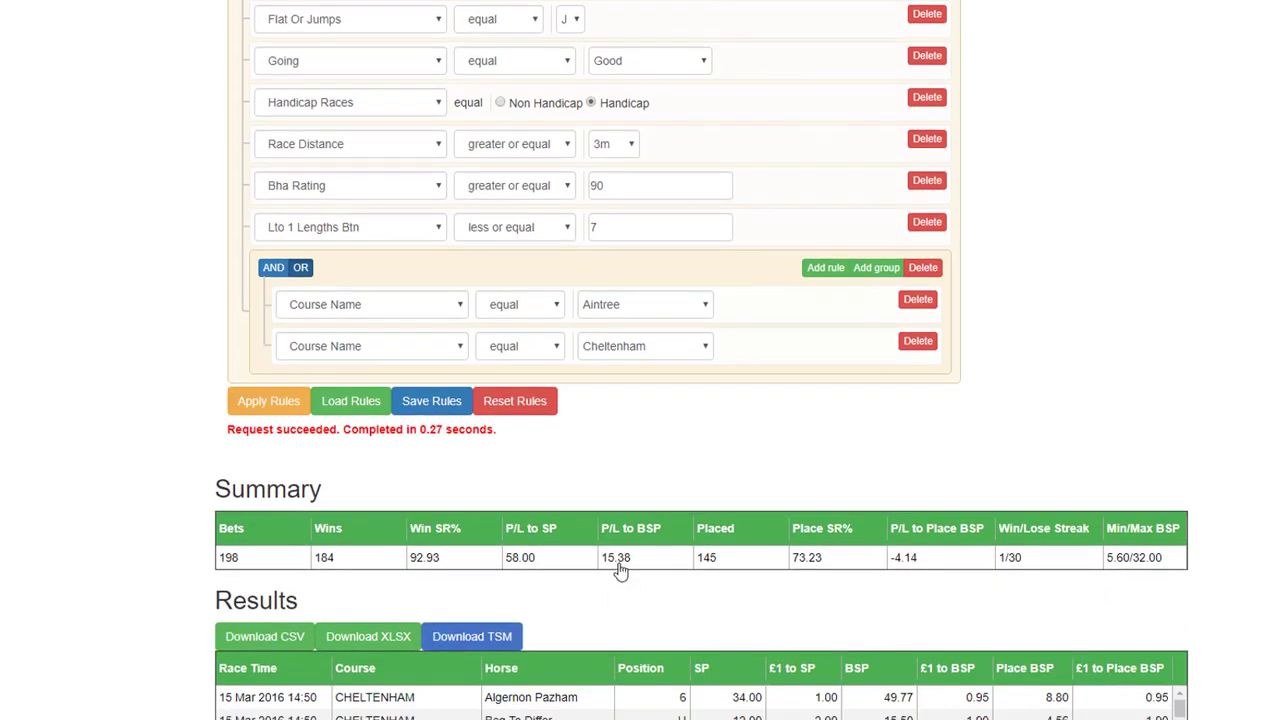
scroll(493, 574, "up", 3)
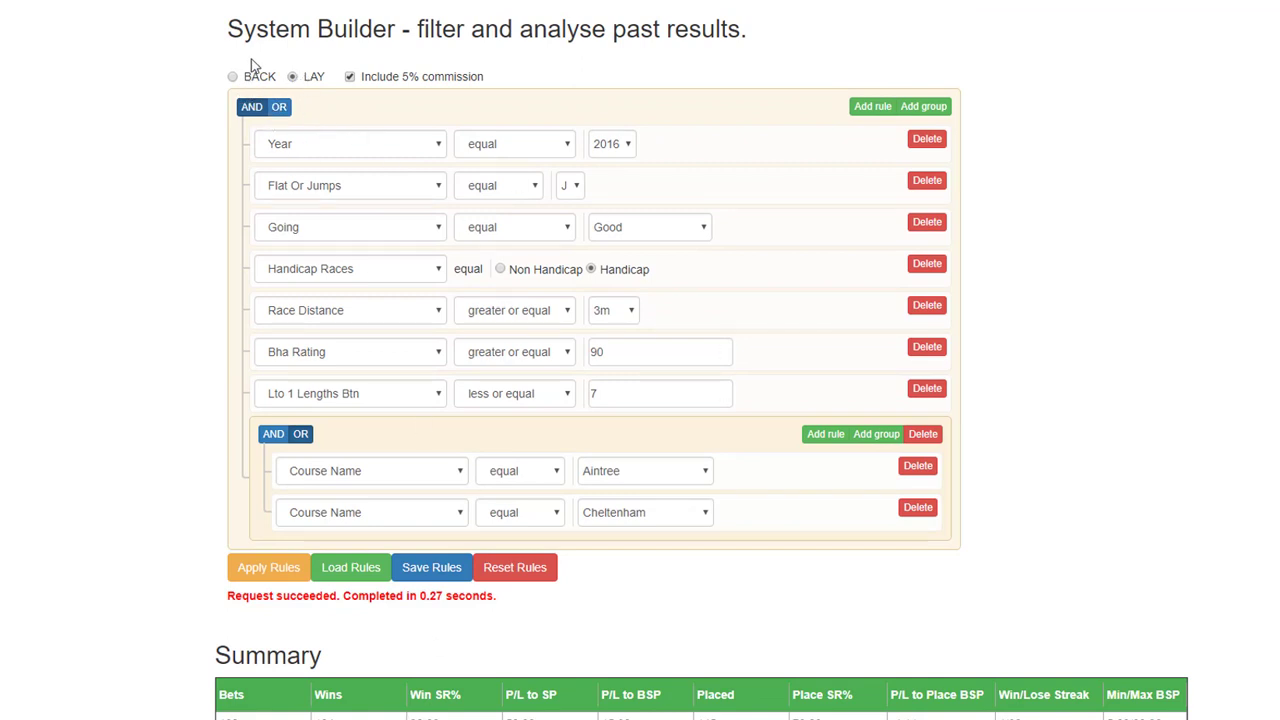
Reapply the rules as a back system: 198 bets, 14 wins, -32.55 to BSP.
scroll(177, 306, "down", 1)
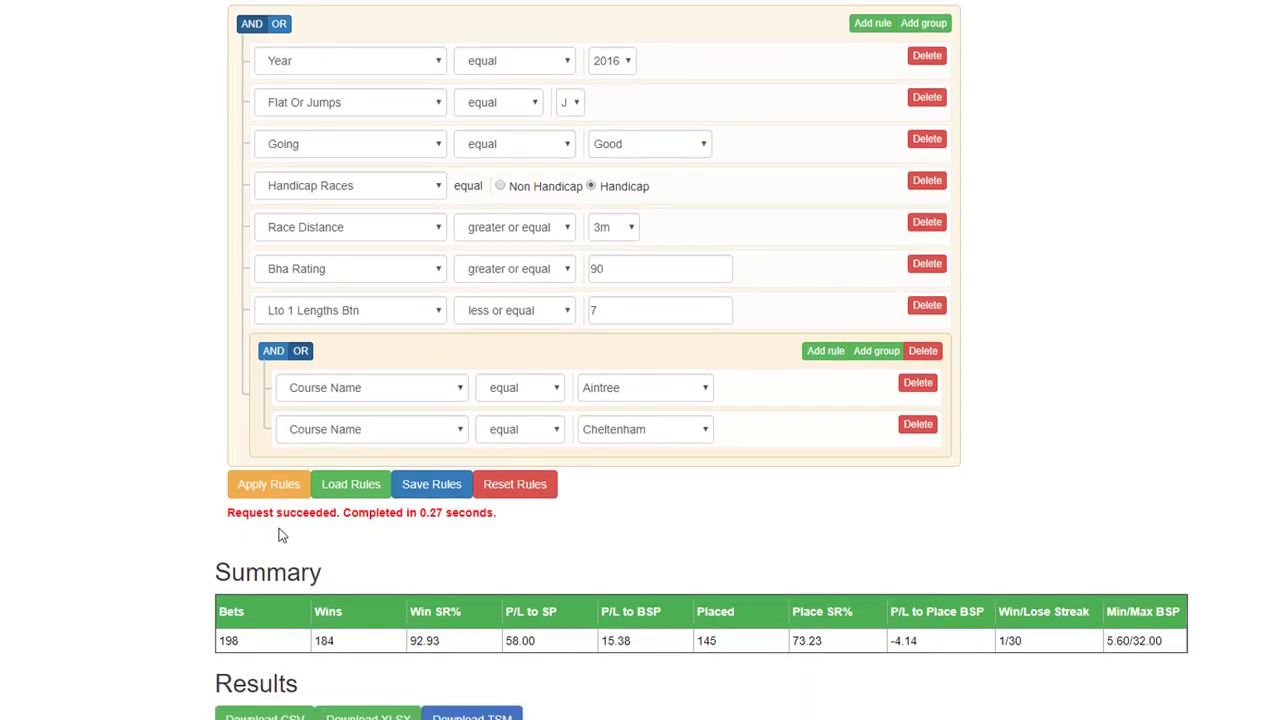
left_click(258, 484)
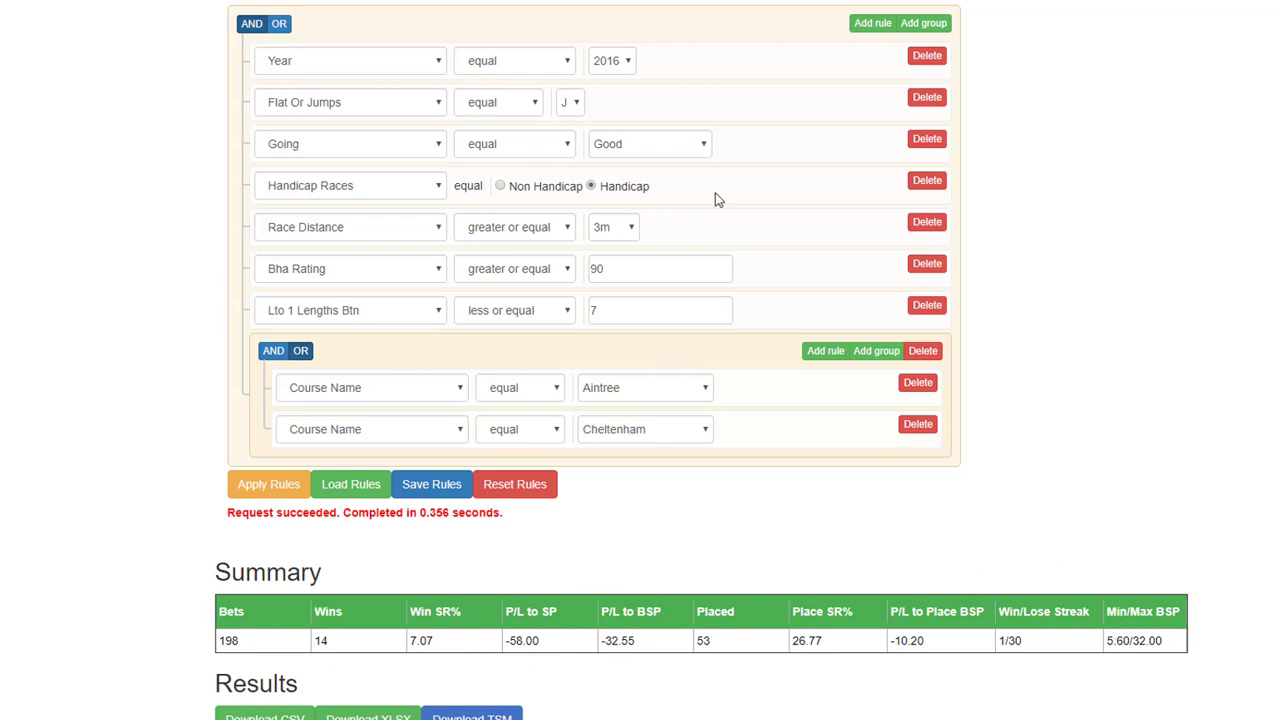
scroll(735, 205, "up", 1)
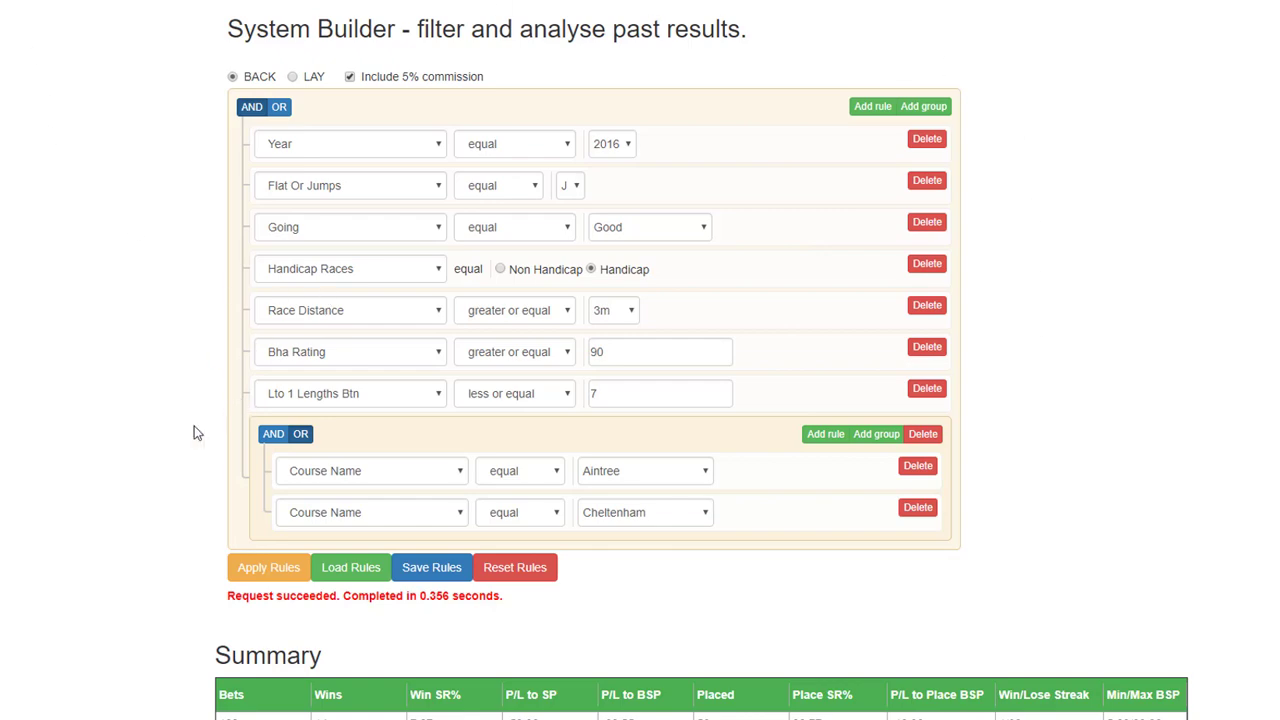
scroll(179, 447, "down", 3)
scroll(179, 447, "up", 3)
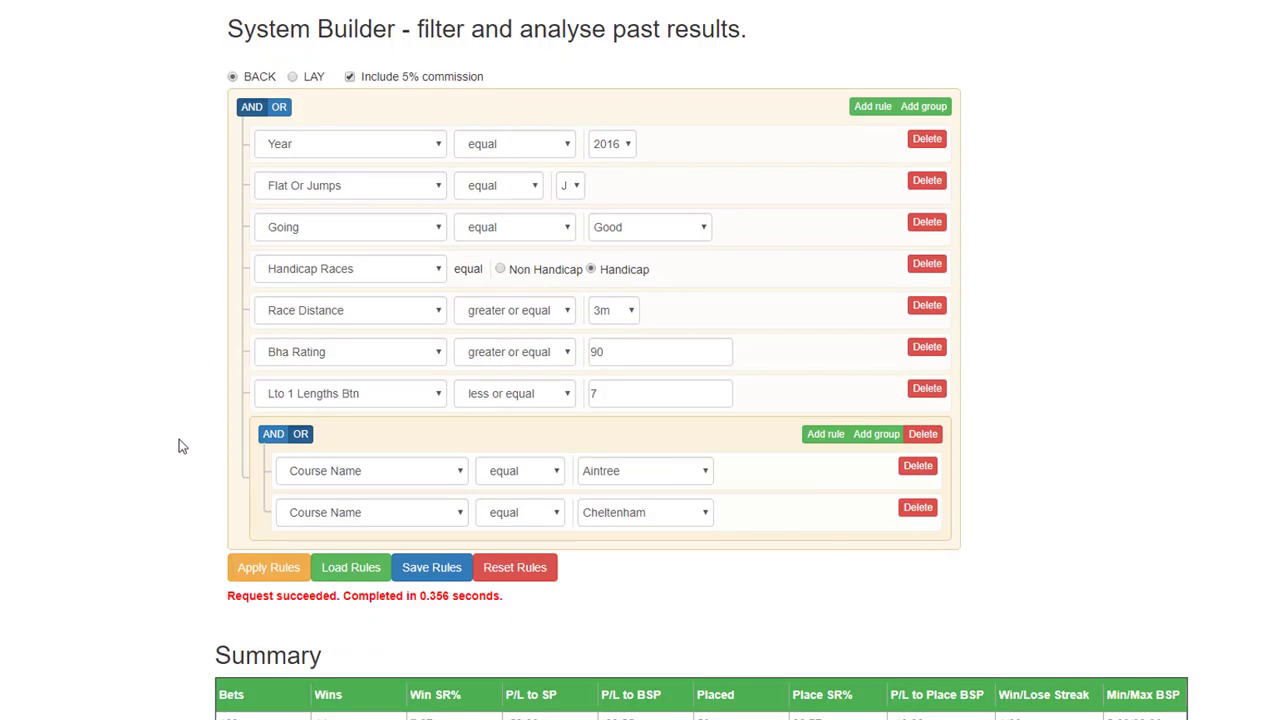